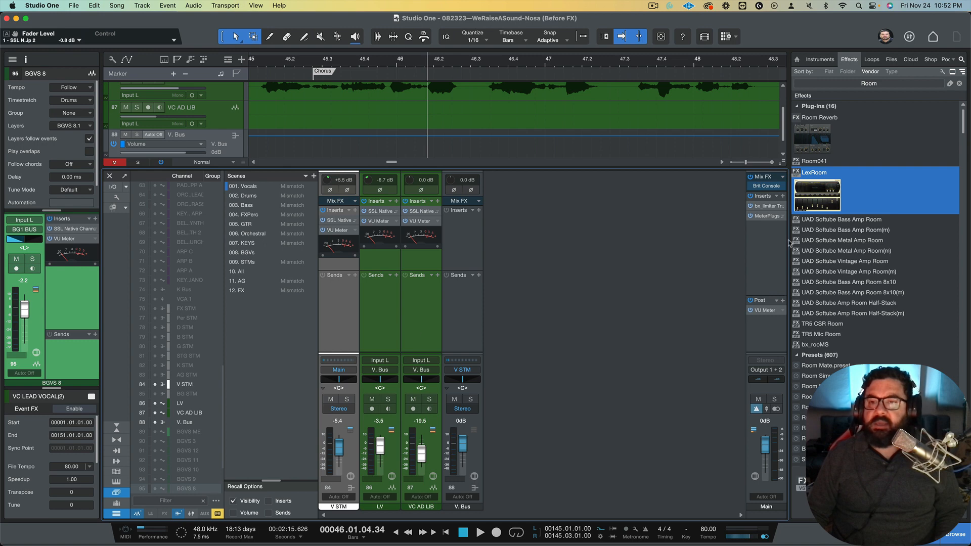
- Add the LexRoom reverb as a new FX channel fed by a send on the LV channel
{"action": "left_click_drag", "start_coordinate": [827, 193], "coordinate": [383, 310]}
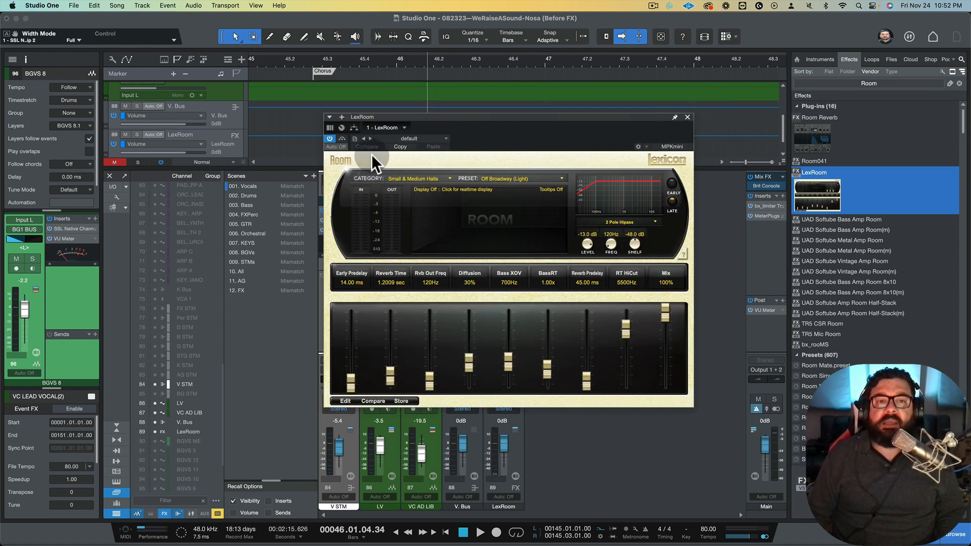
{"action": "left_click", "coordinate": [687, 117]}
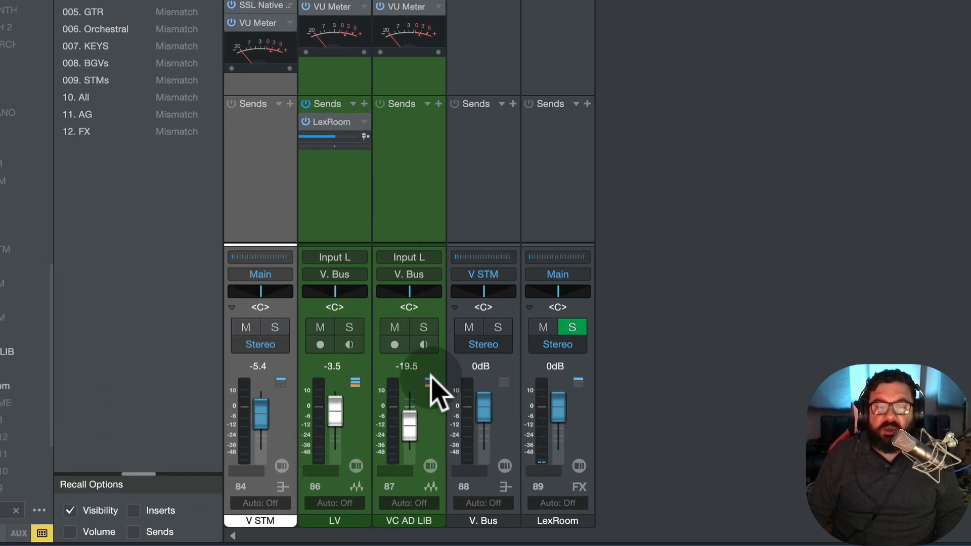
- Move the LexRoom FX channel ahead of V. Bus in the mixer and route its output to V. Bus
{"action": "left_click", "coordinate": [587, 420]}
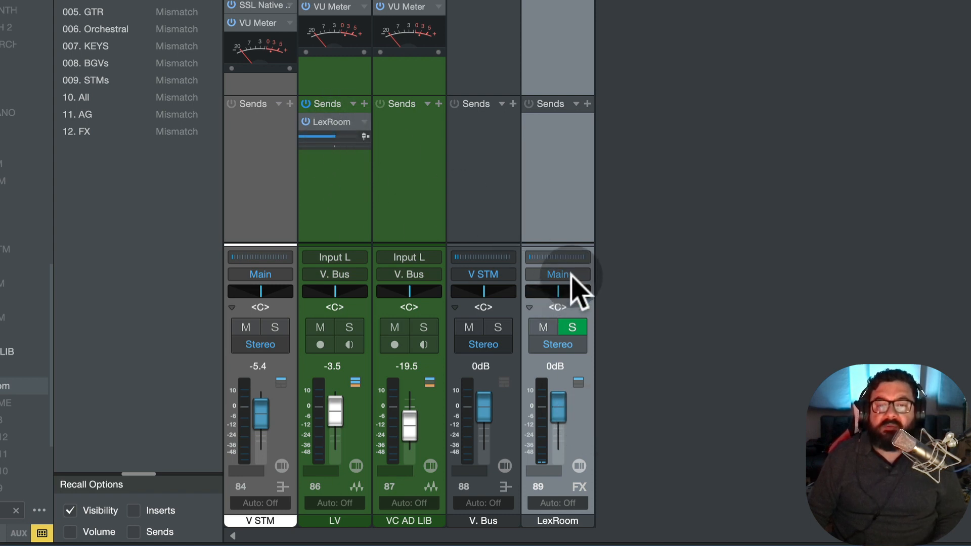
{"action": "left_click_drag", "start_coordinate": [586, 435], "coordinate": [477, 466]}
{"action": "left_click", "coordinate": [493, 276]}
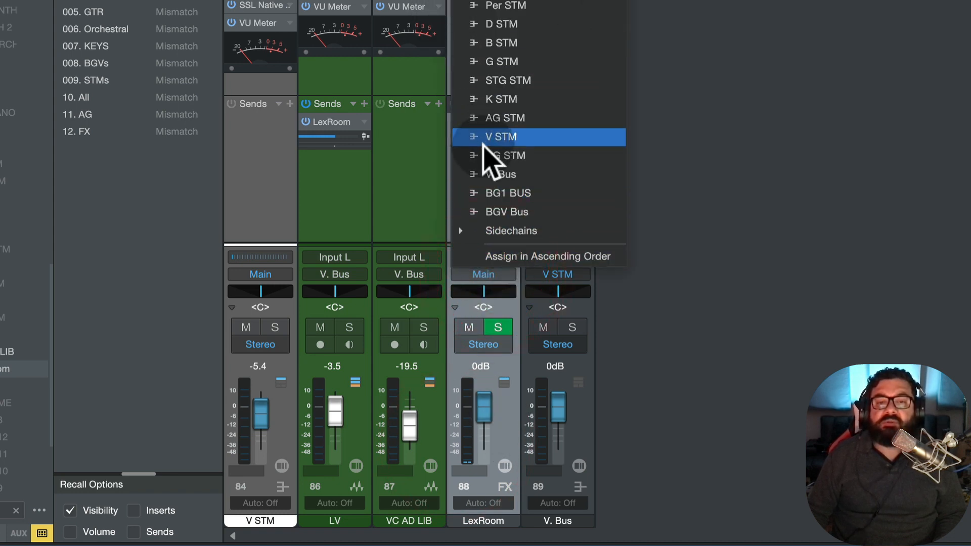
{"action": "left_click", "coordinate": [489, 177]}
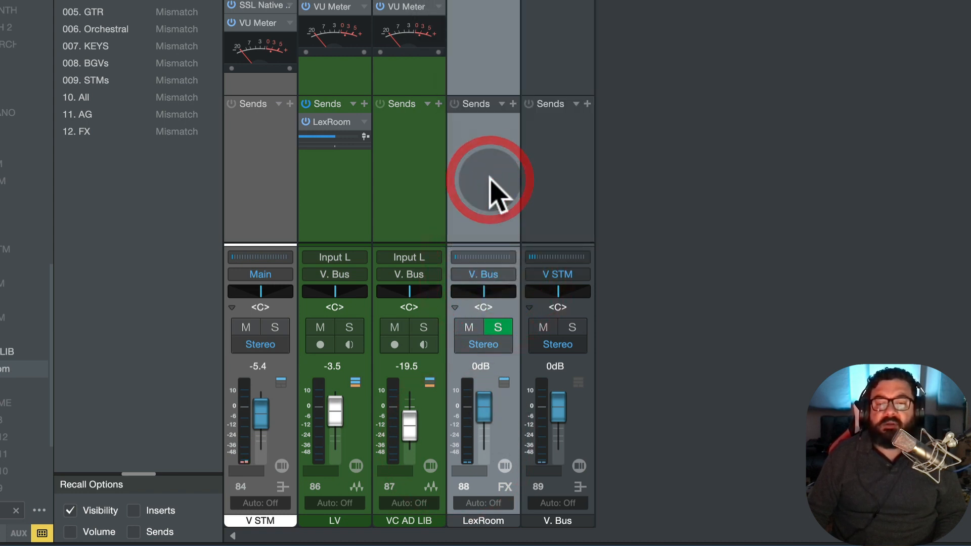
- Colour the LexRoom channel turquoise
{"action": "left_click", "coordinate": [509, 520]}
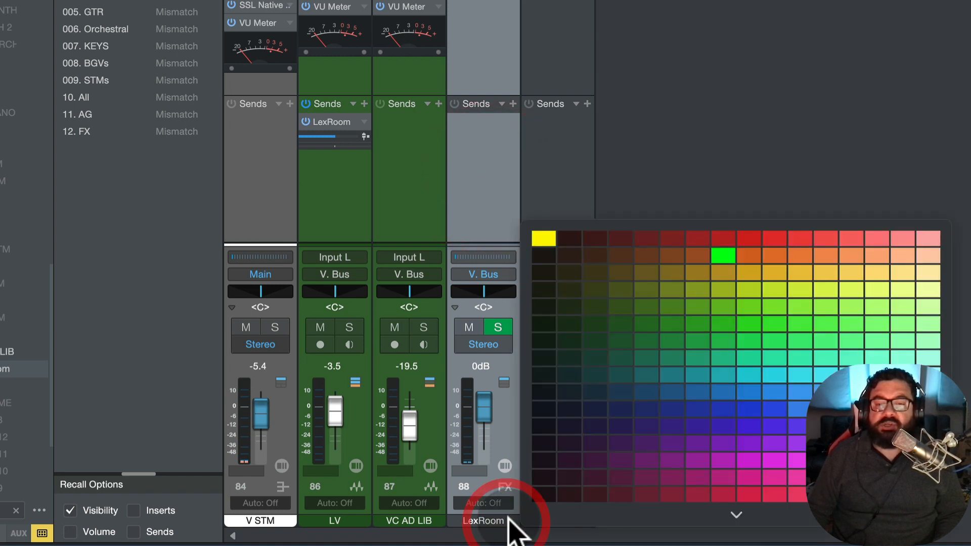
{"action": "left_click", "coordinate": [728, 374]}
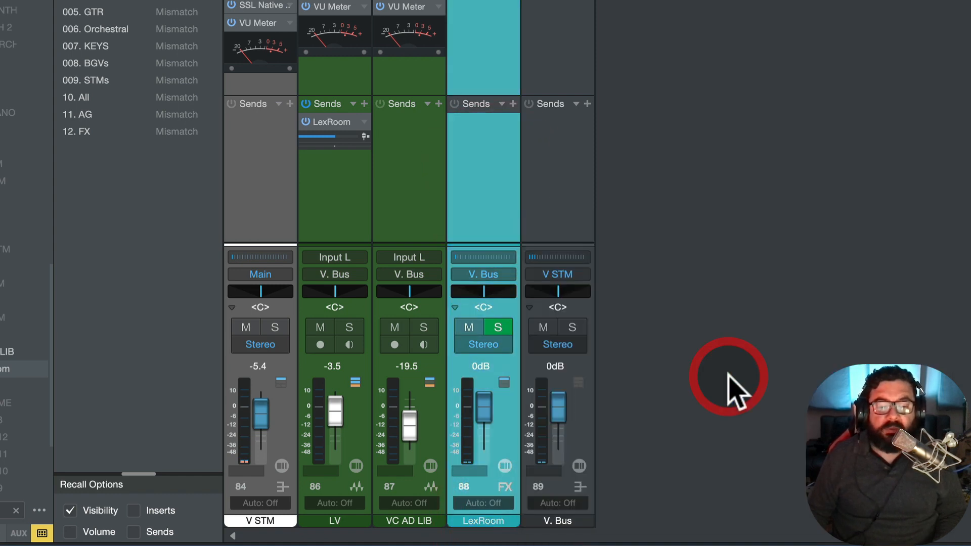
{"action": "left_click", "coordinate": [505, 439]}
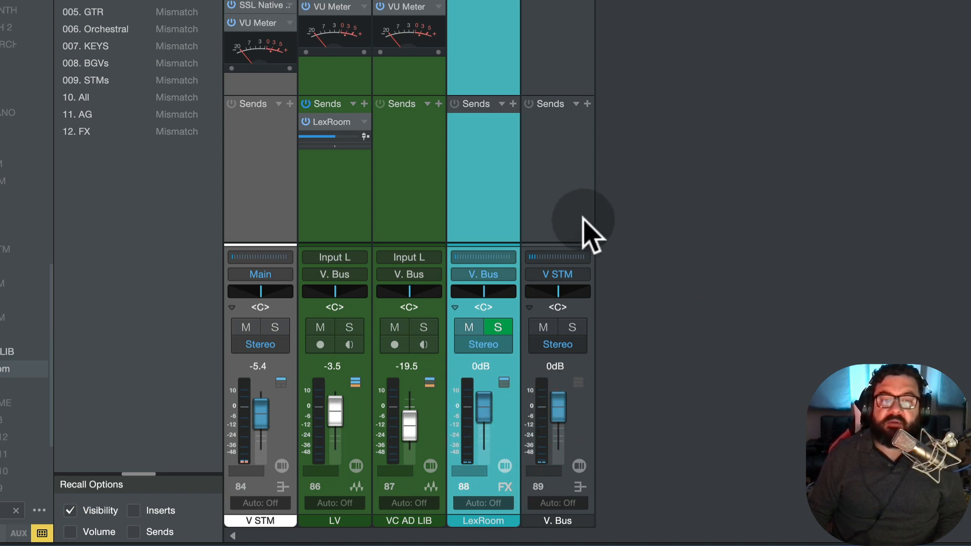
{"action": "left_click", "coordinate": [568, 210]}
{"action": "left_click", "coordinate": [506, 202]}
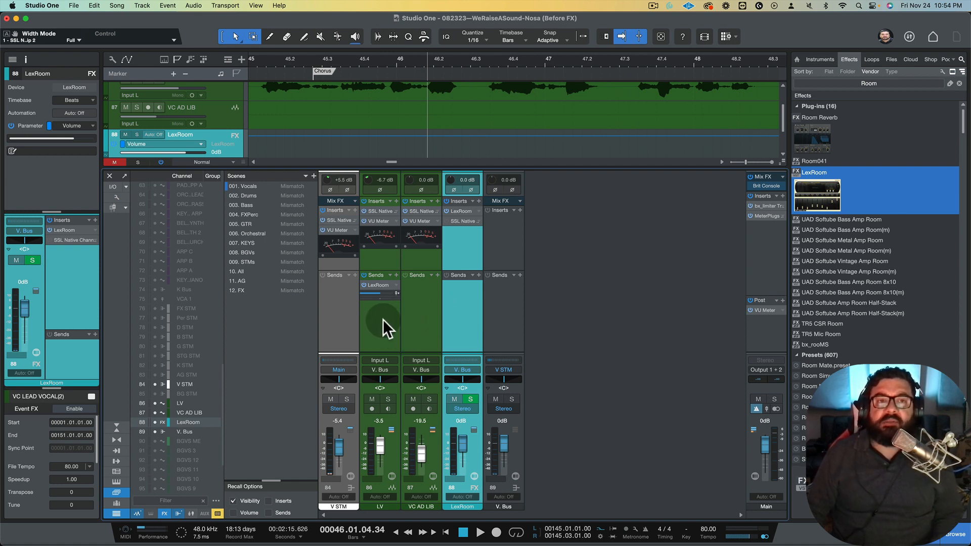
- Solo the LV channel and play the lead vocal from bar 45 with the LexRoom send active
{"action": "left_click", "coordinate": [262, 60]}
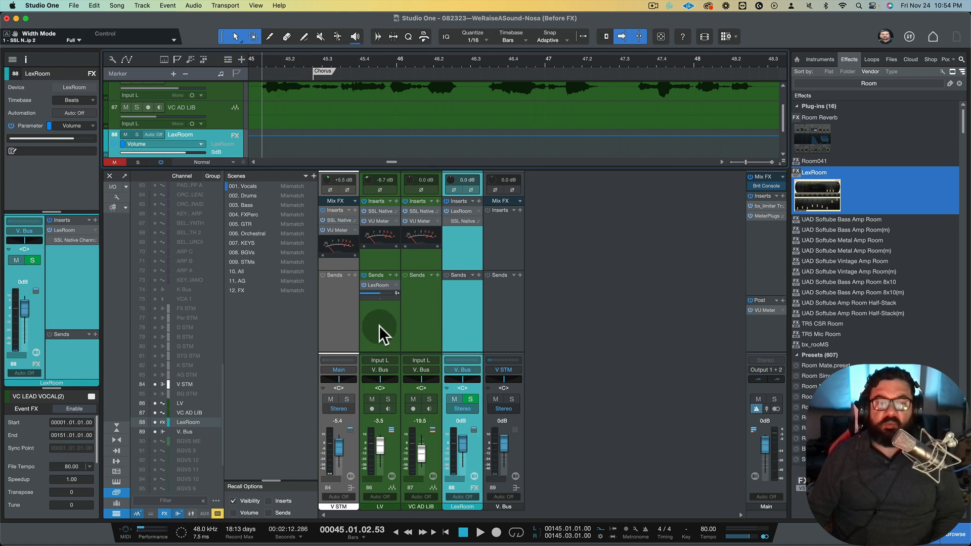
{"action": "left_click", "coordinate": [387, 399]}
{"action": "key", "text": "space"}
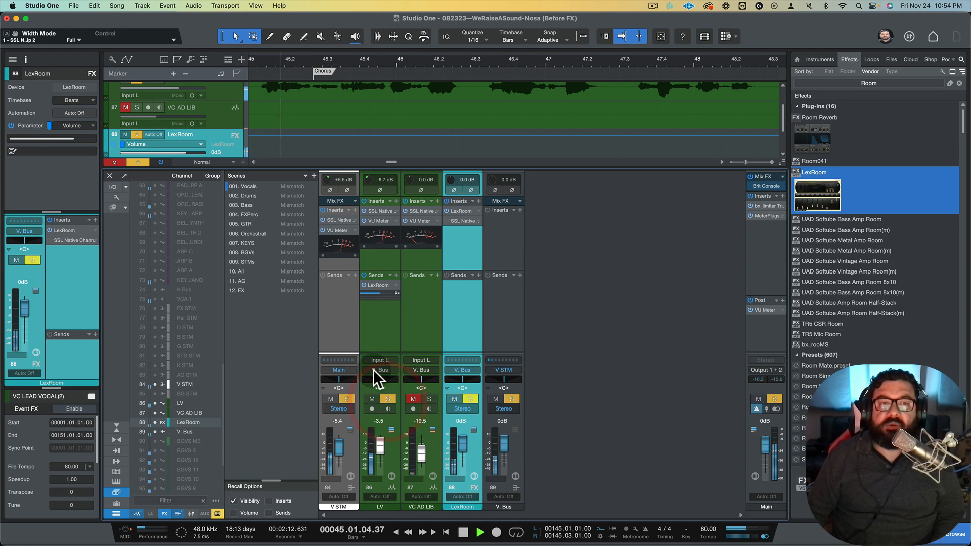
{"action": "key", "text": "space"}
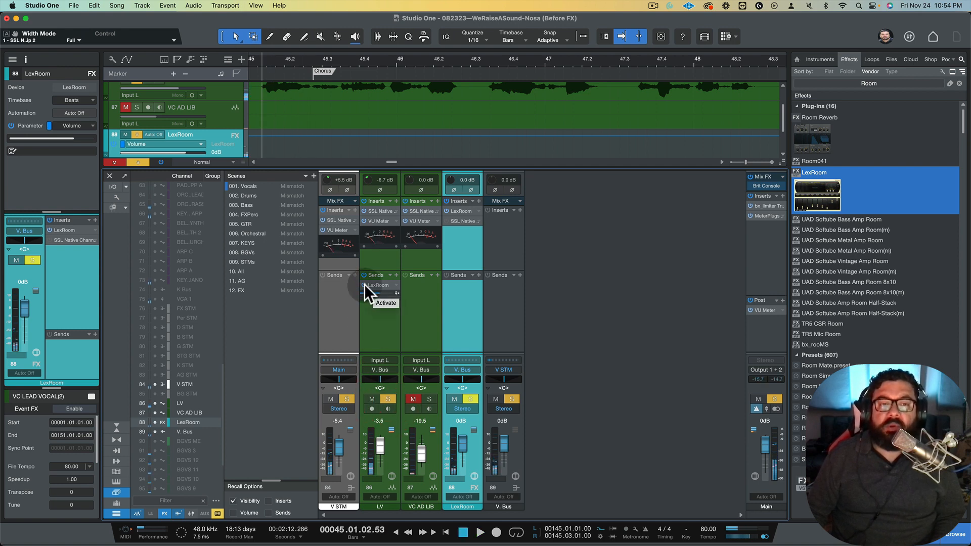
- Compare the lead vocal with the LV channel's LexRoom send deactivated during playback, and reactivate the send
{"action": "left_click", "coordinate": [364, 284]}
{"action": "key", "text": "space"}
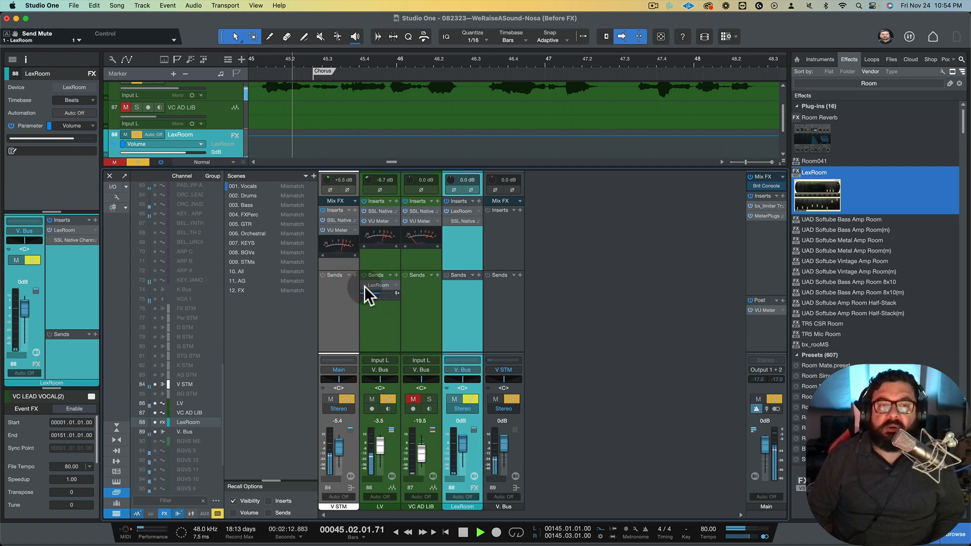
{"action": "key", "text": "space"}
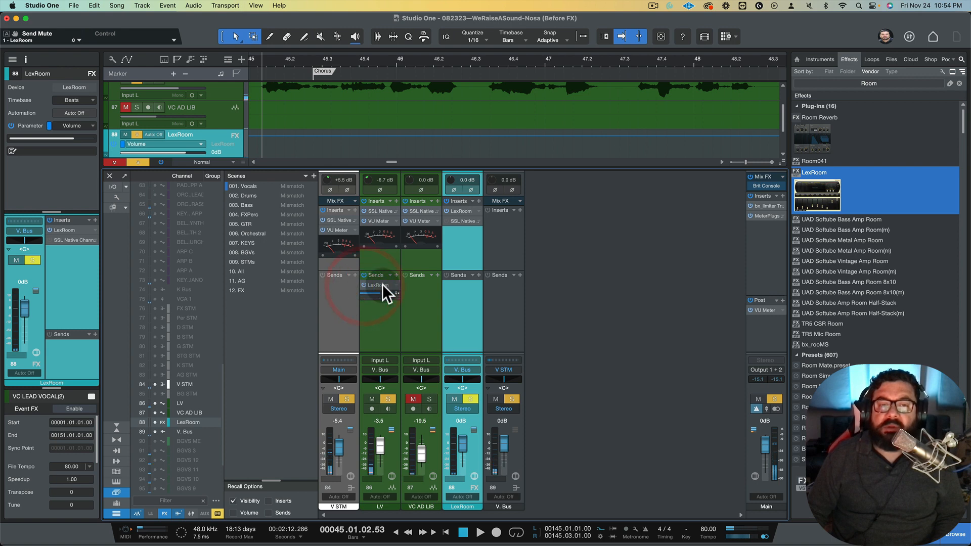
- Hide the browser and open the LexRoom plug-in from the LV send, placing its window clear of the LV channel
{"action": "key", "text": "F5"}
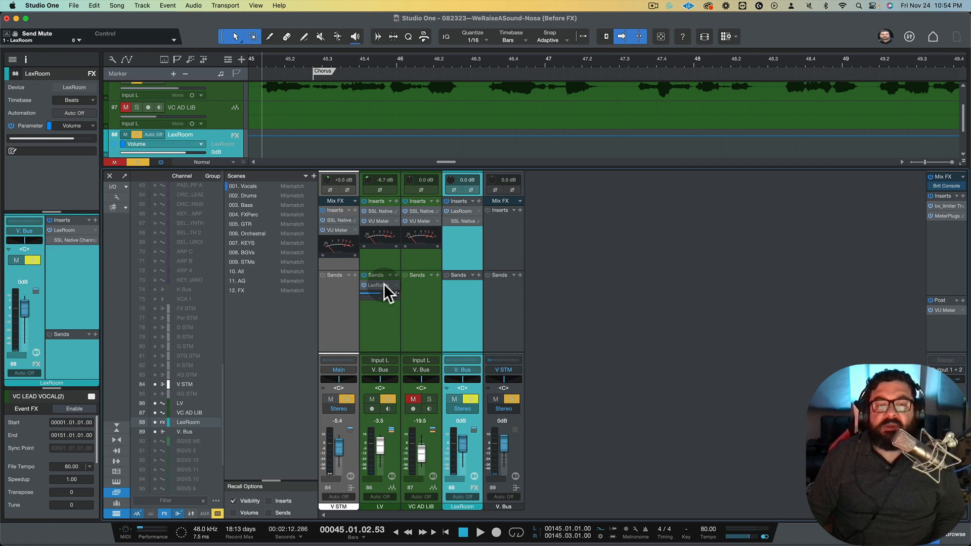
{"action": "double_click", "coordinate": [383, 288]}
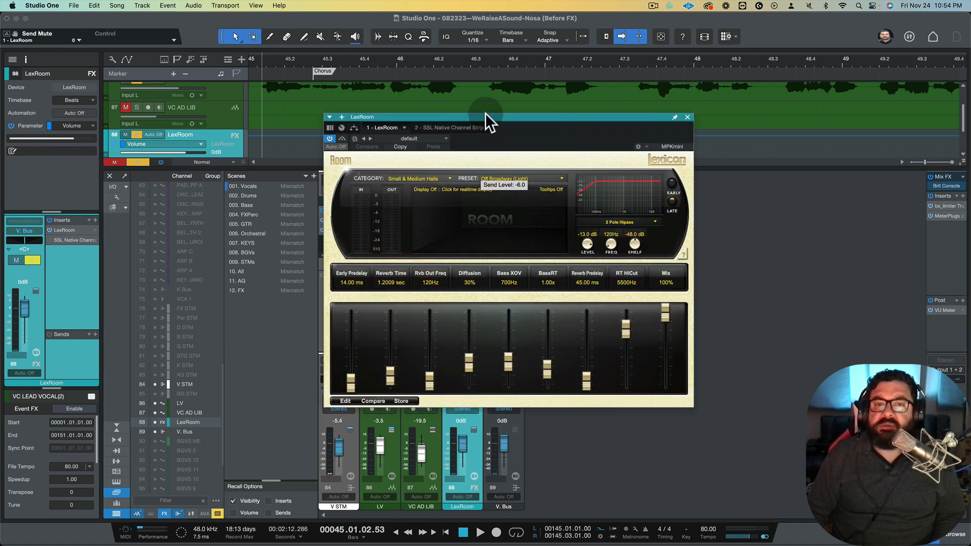
{"action": "left_click_drag", "start_coordinate": [484, 113], "coordinate": [569, 93]}
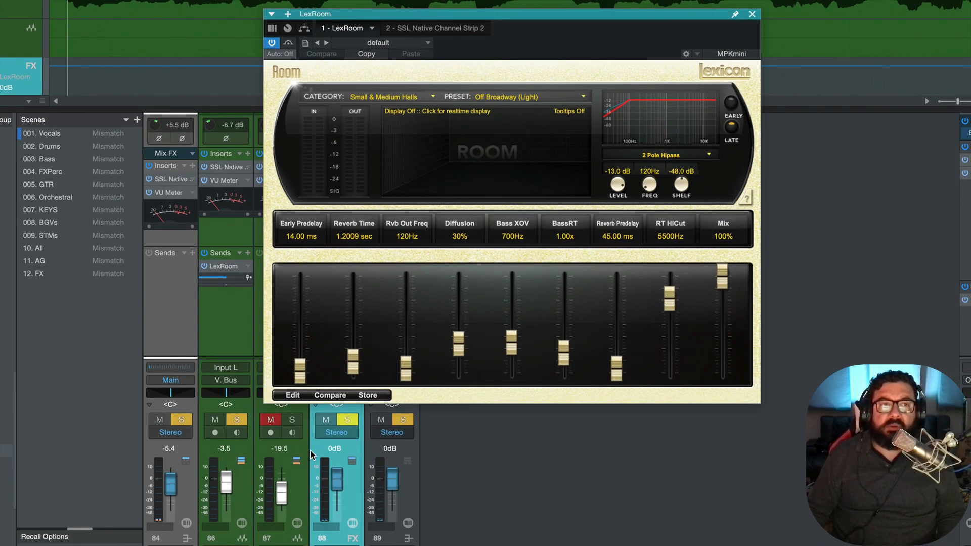
{"action": "key", "text": "space"}
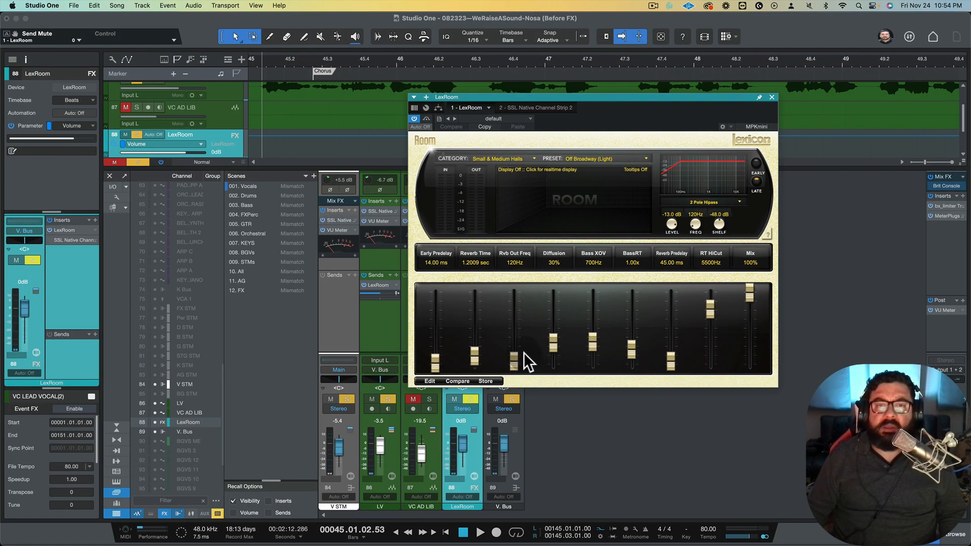
- Hide the mixer and move the SSL Native Channel Strip 2 insert ahead of LexRoom on the LexRoom channel
{"action": "key", "text": "F3"}
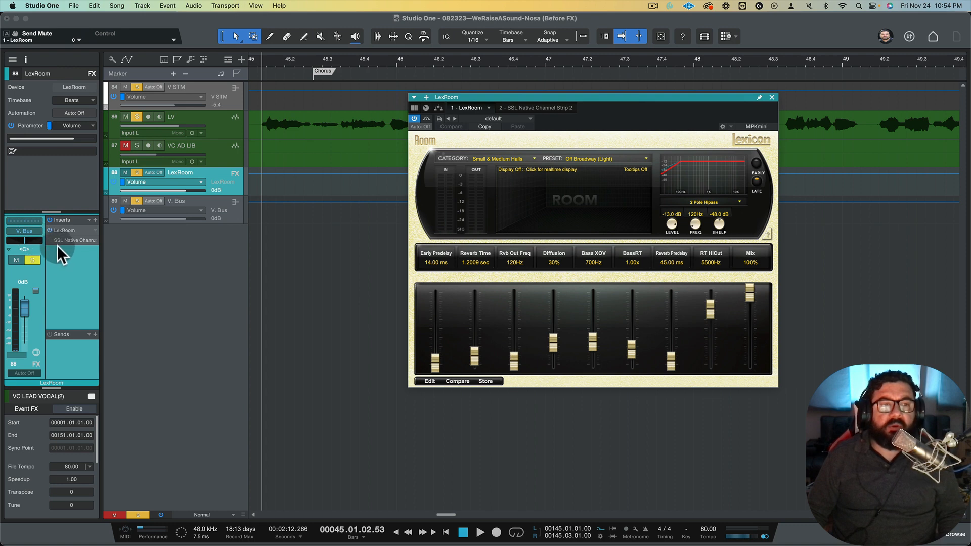
{"action": "left_click_drag", "start_coordinate": [66, 238], "coordinate": [72, 225]}
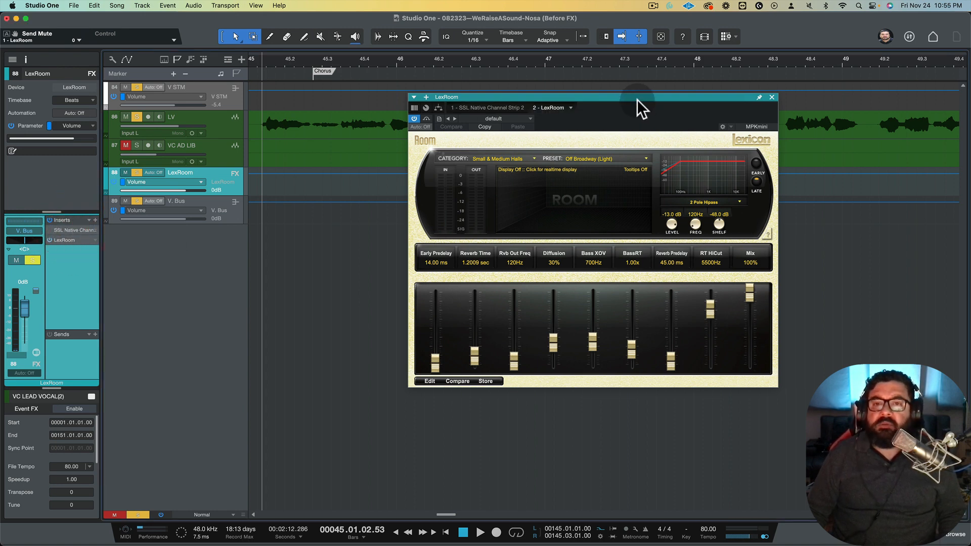
{"action": "left_click_drag", "start_coordinate": [636, 99], "coordinate": [556, 176]}
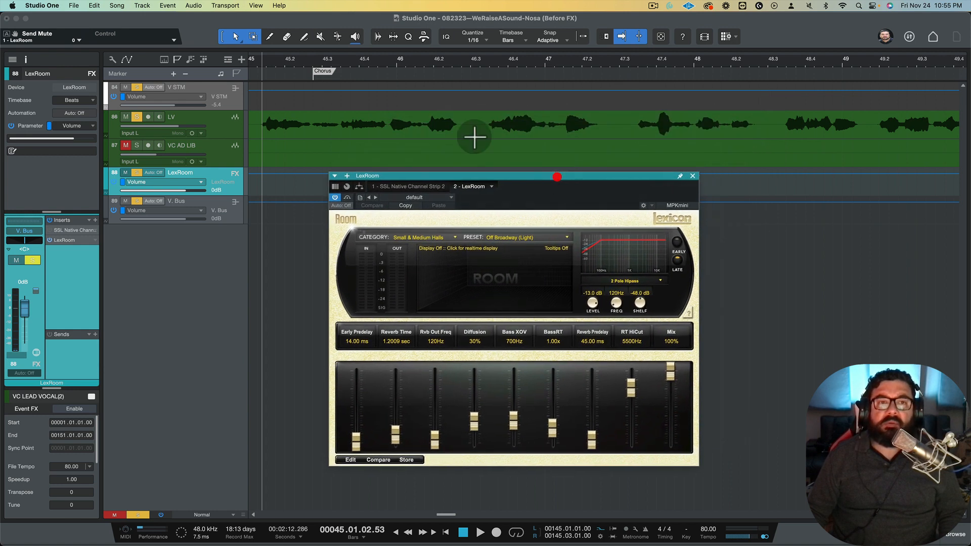
- Enlarge the track height to Medium and audition the soloed lead vocal through LexRoom's Off Broadway (Light) preset from bar 45
{"action": "left_click_drag", "start_coordinate": [347, 62], "coordinate": [338, 44]}
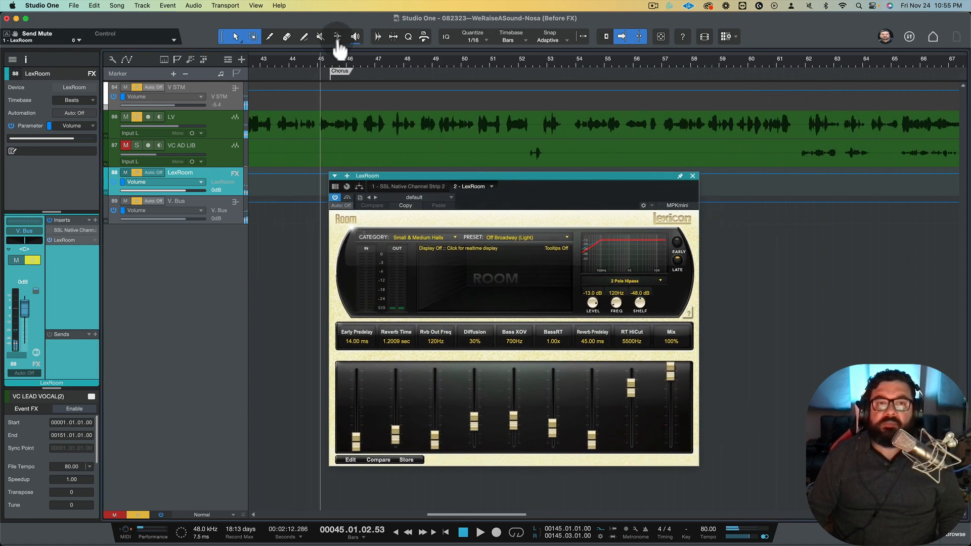
{"action": "key", "text": "space"}
{"action": "scroll", "coordinate": [371, 160], "scroll_direction": "up", "scroll_amount": 2}
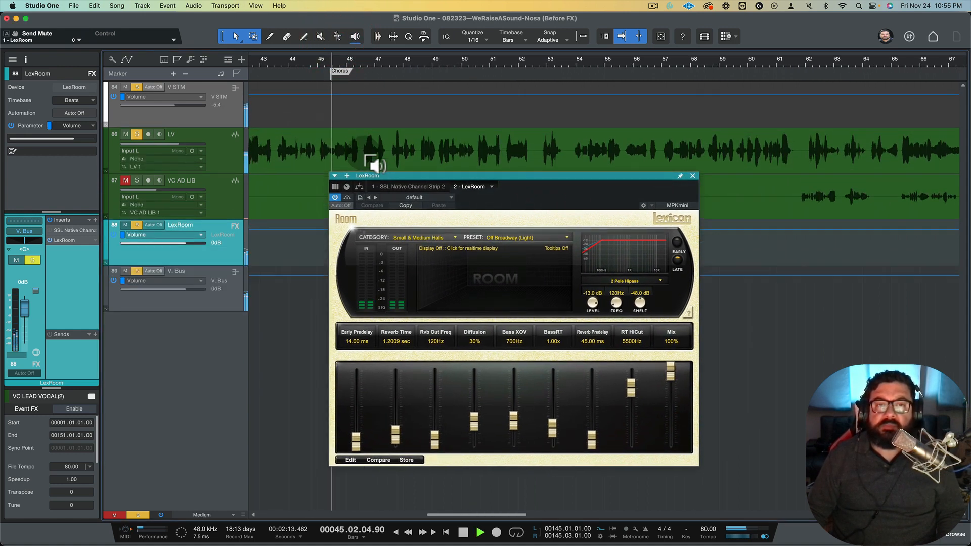
{"action": "left_click_drag", "start_coordinate": [408, 178], "coordinate": [347, 195]}
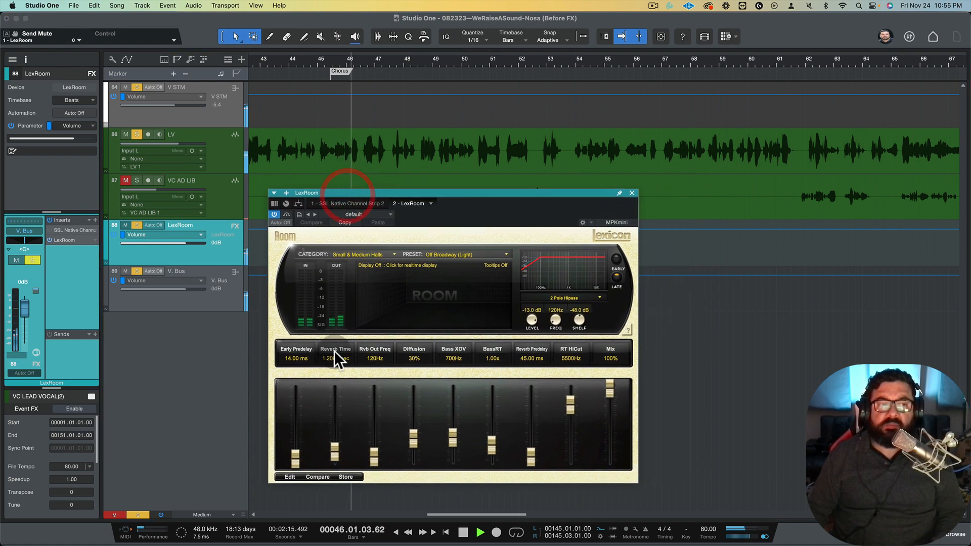
{"action": "key", "text": "space"}
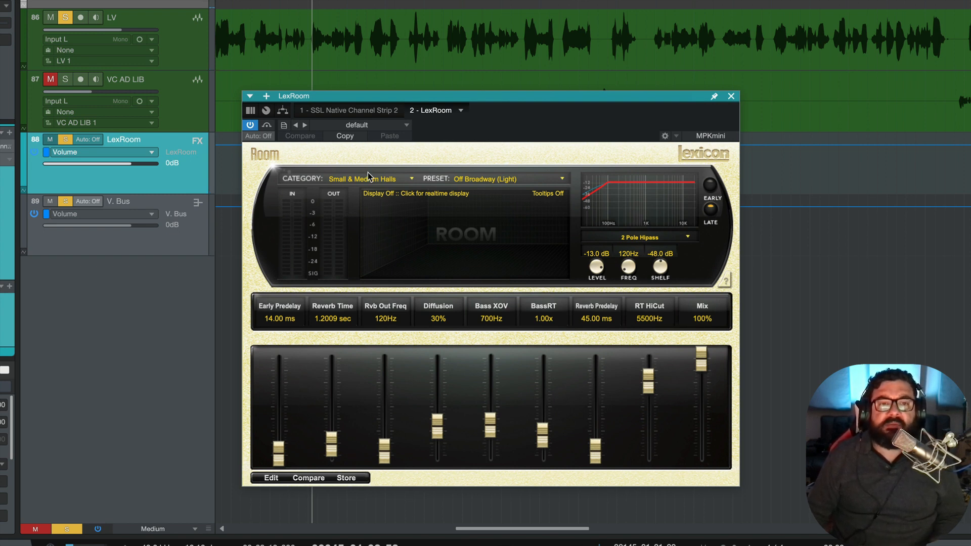
- Switch LexRoom's category to Large Rooms and compare the reverb bypassed and active during playback
{"action": "left_click", "coordinate": [346, 180]}
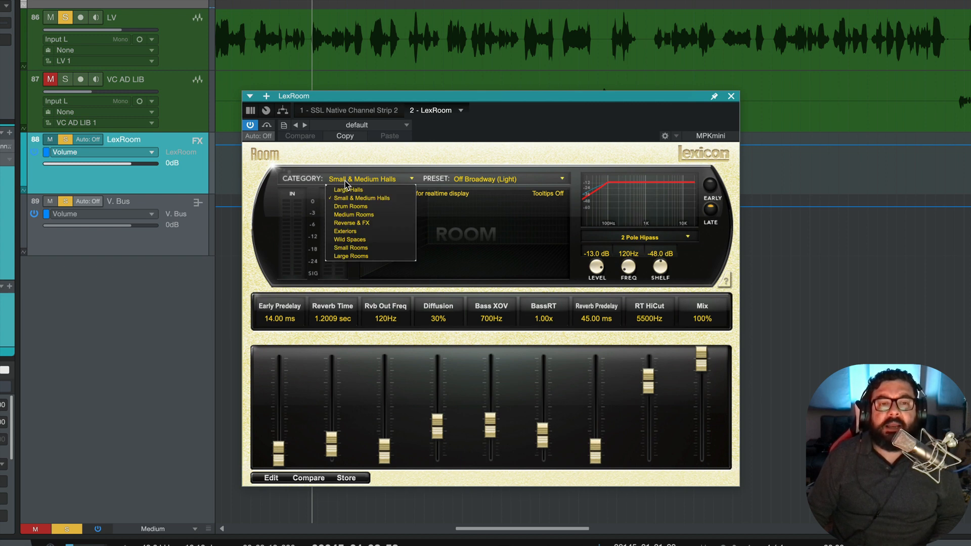
{"action": "left_click", "coordinate": [350, 255]}
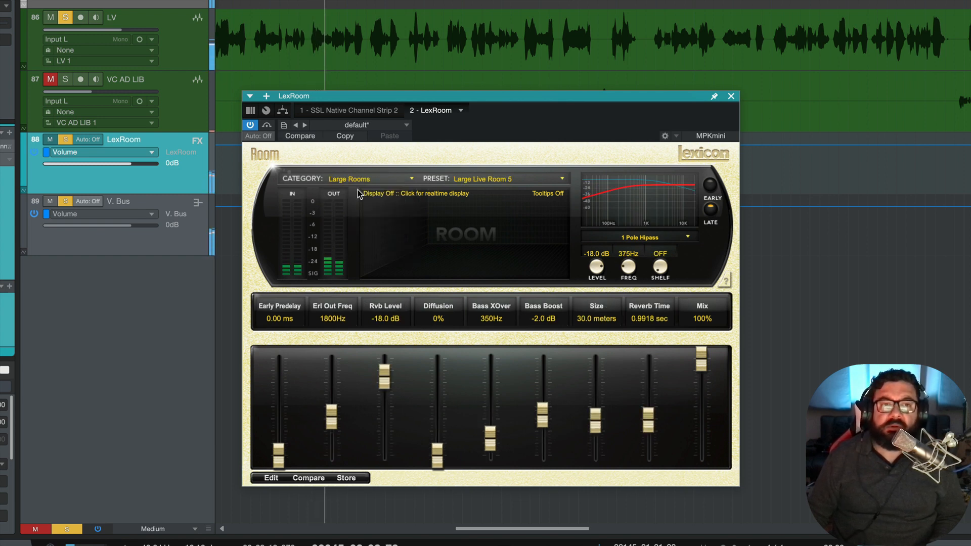
{"action": "left_click", "coordinate": [267, 126]}
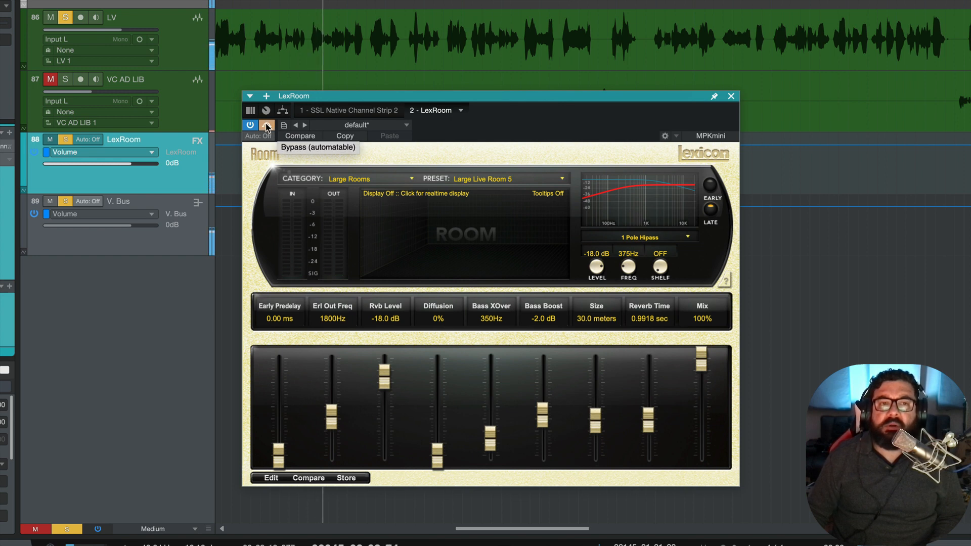
{"action": "left_click", "coordinate": [267, 125]}
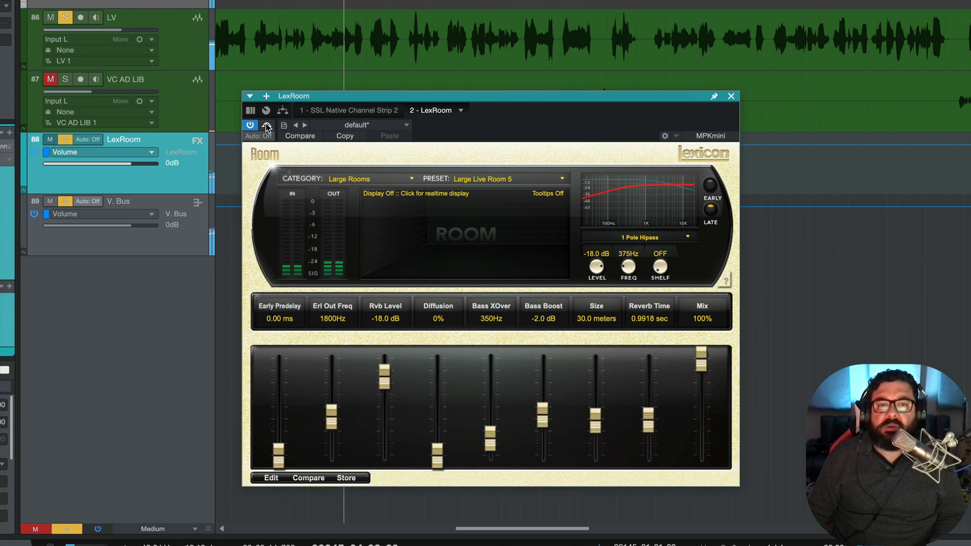
{"action": "key", "text": "space"}
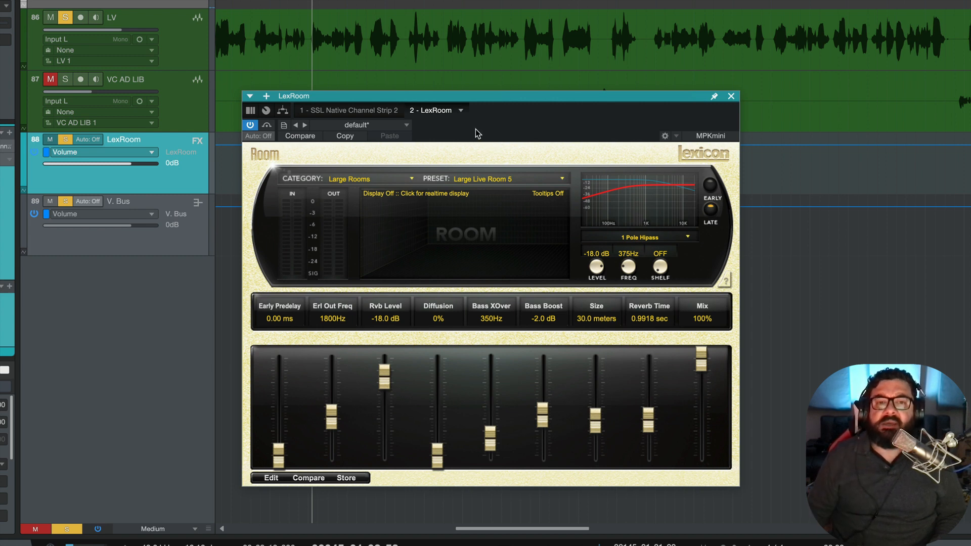
- Audition LexRoom's Large Tight Room 1 and Large Tight Room 4 presets, and load Large Tight Room 5
{"action": "left_click", "coordinate": [475, 180]}
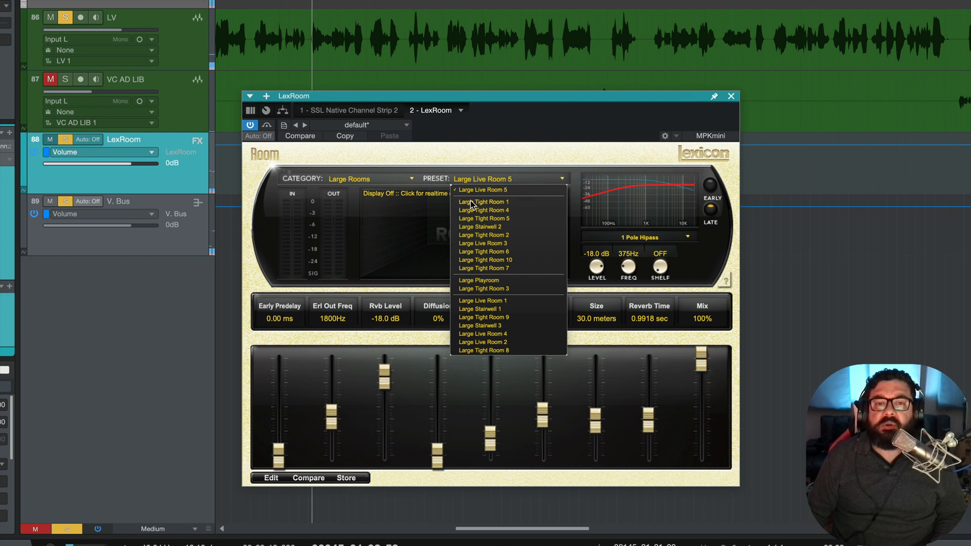
{"action": "left_click", "coordinate": [471, 201]}
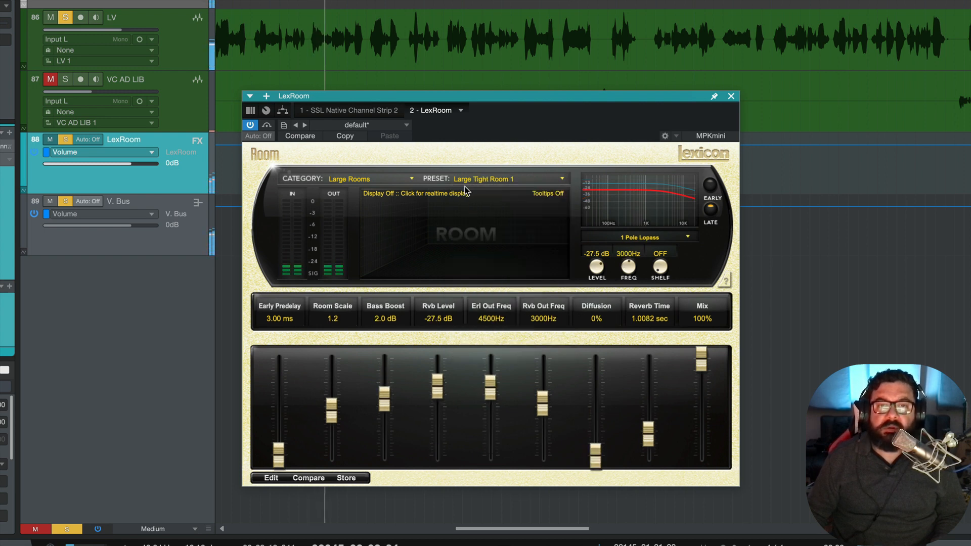
{"action": "left_click", "coordinate": [468, 181]}
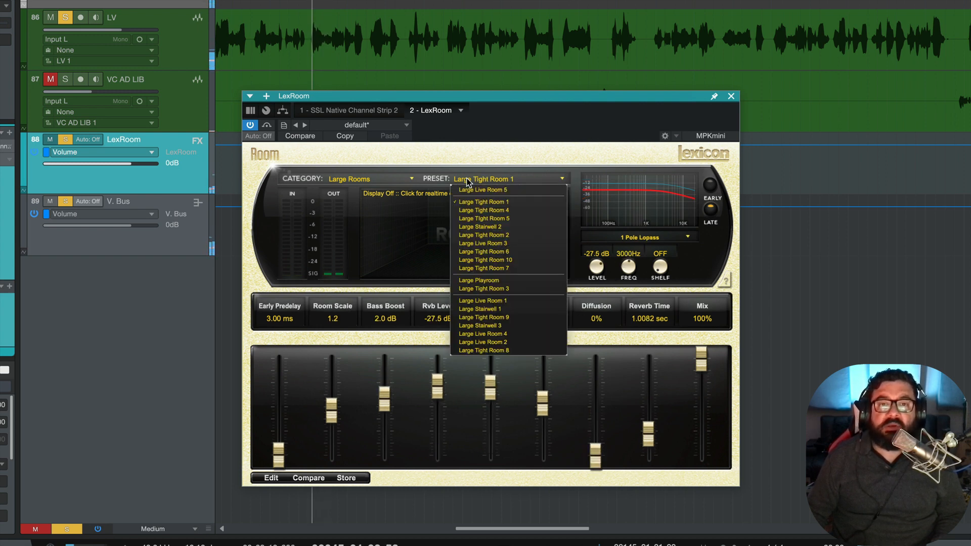
{"action": "left_click", "coordinate": [471, 210]}
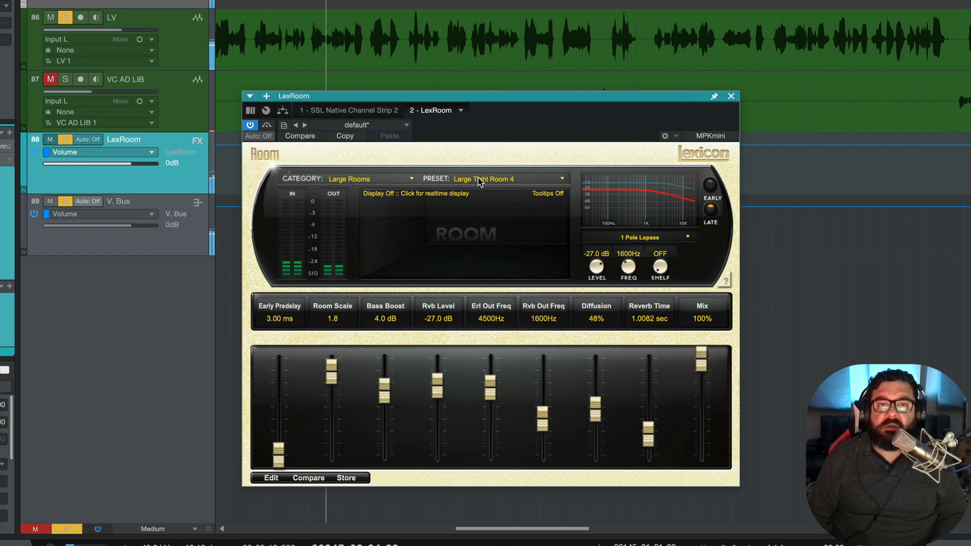
{"action": "left_click", "coordinate": [479, 181]}
{"action": "left_click", "coordinate": [477, 218]}
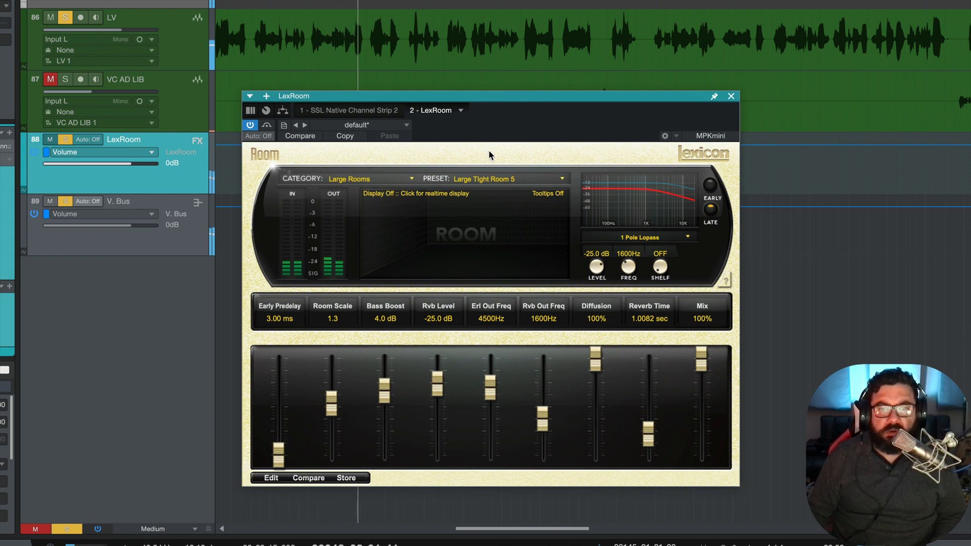
- Turn off the solo and compare LexRoom bypassed and active in the full mix from bar 45
{"action": "key", "text": "space"}
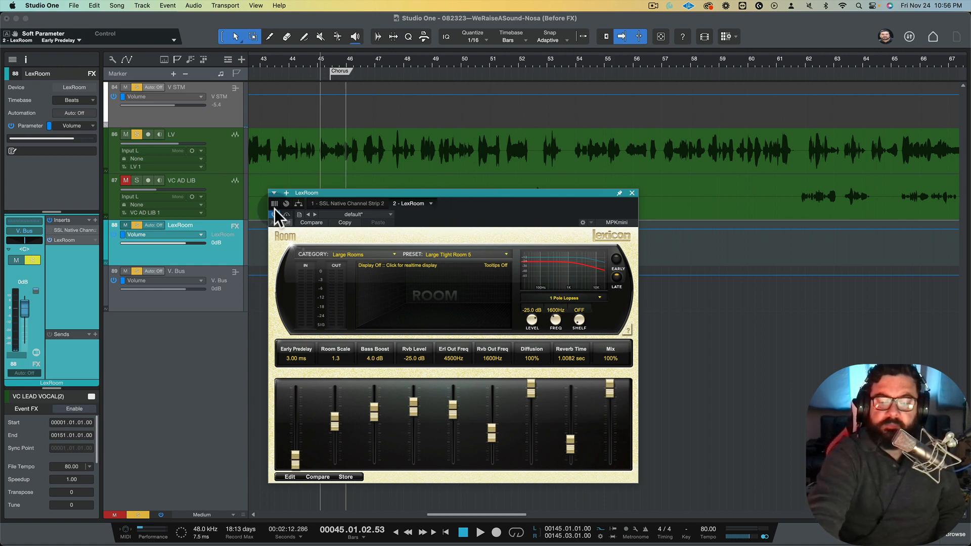
{"action": "key", "text": "s"}
{"action": "key", "text": "space"}
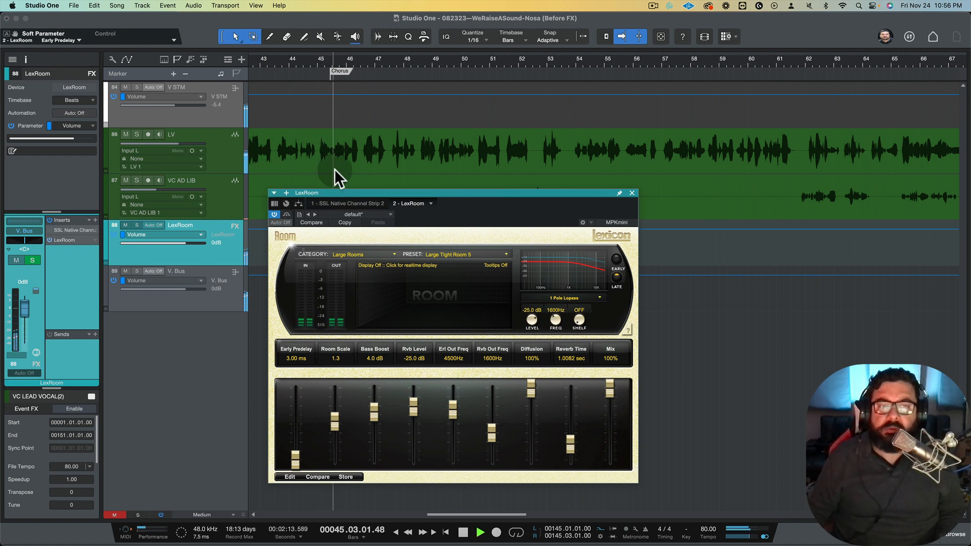
{"action": "left_click", "coordinate": [285, 214]}
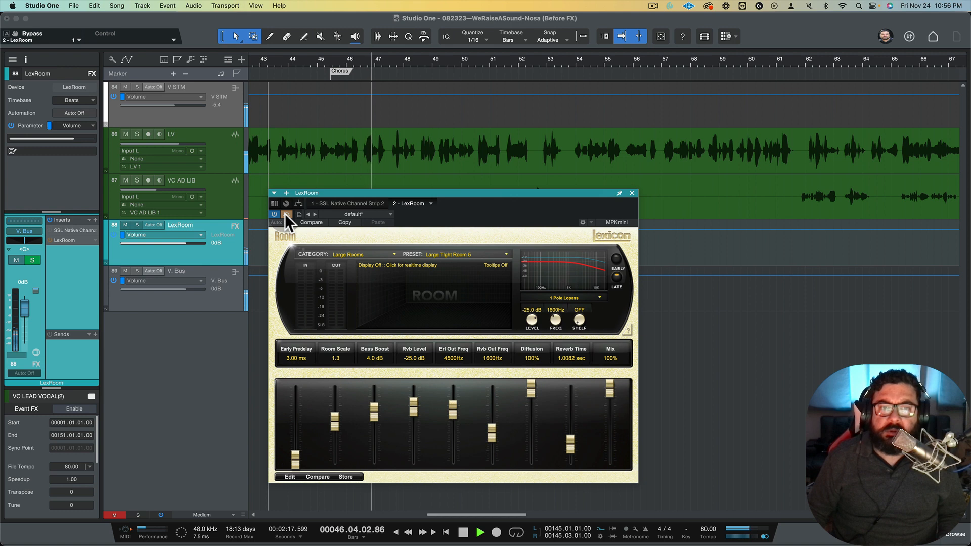
{"action": "left_click", "coordinate": [286, 215]}
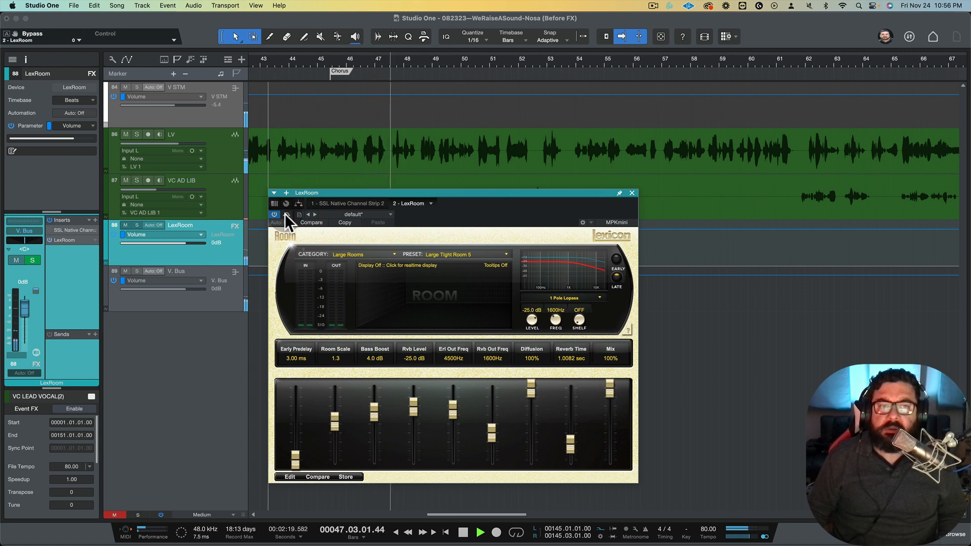
{"action": "left_click", "coordinate": [285, 214]}
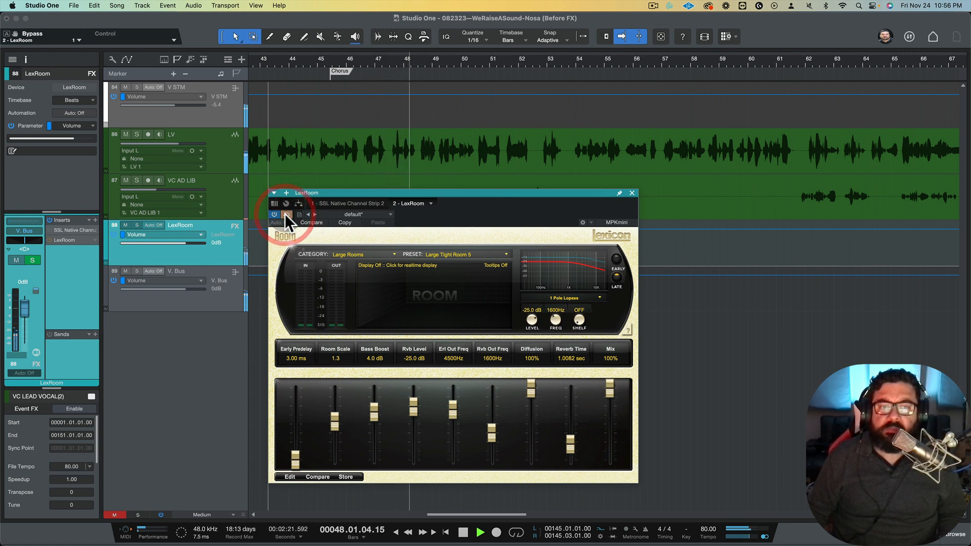
{"action": "left_click", "coordinate": [286, 215]}
{"action": "key", "text": "space"}
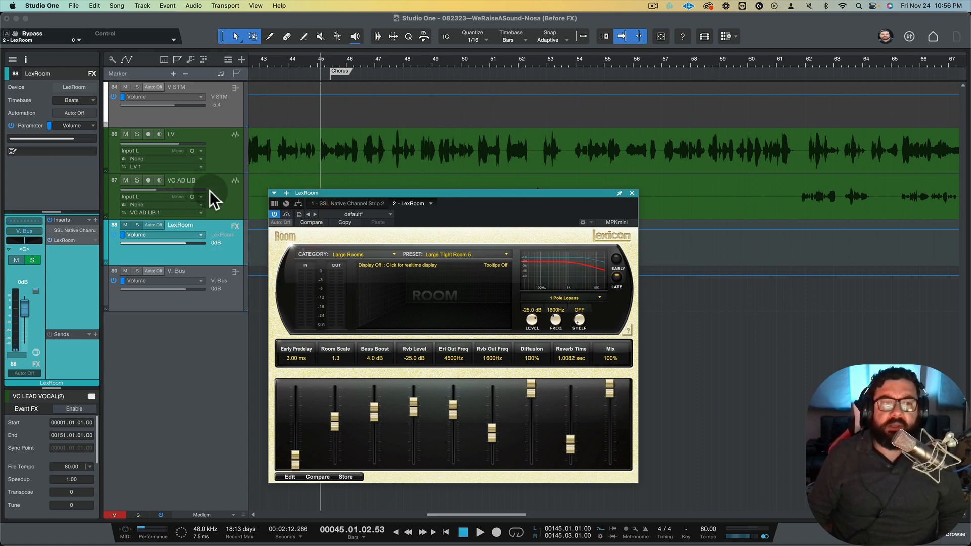
- Select the LV track and open the LexRoom reverb editor from its LexRoom send
{"action": "left_click", "coordinate": [217, 162]}
{"action": "left_click_drag", "start_coordinate": [384, 192], "coordinate": [404, 159]}
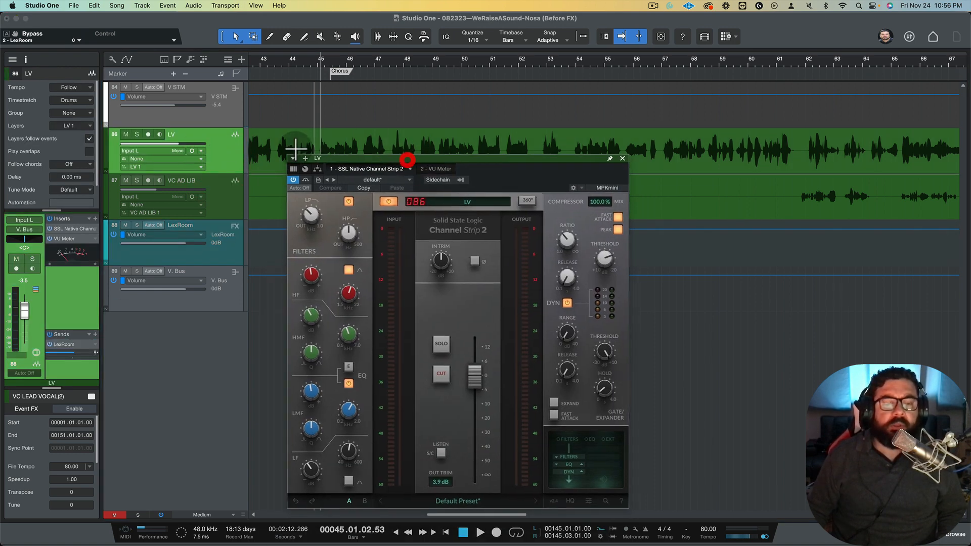
{"action": "left_click", "coordinate": [75, 344]}
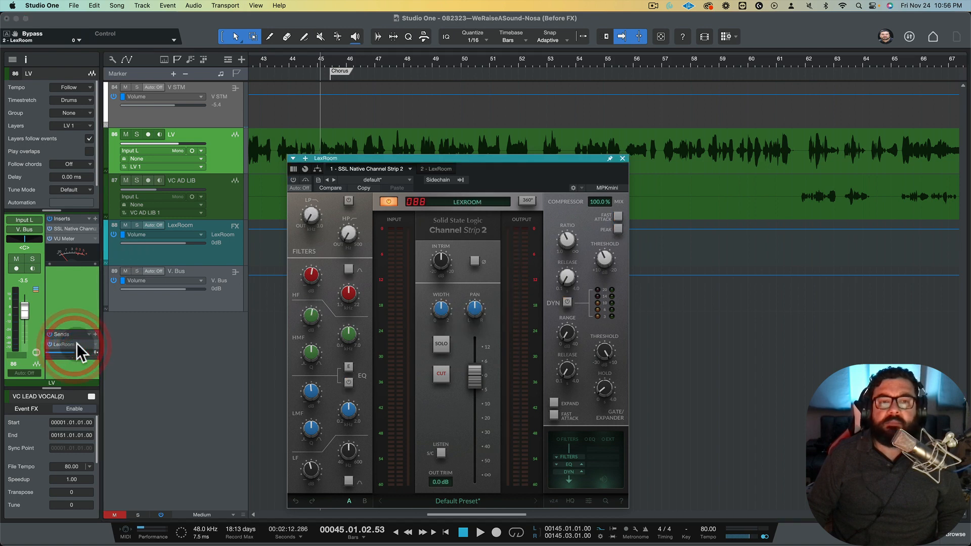
{"action": "left_click", "coordinate": [438, 169]}
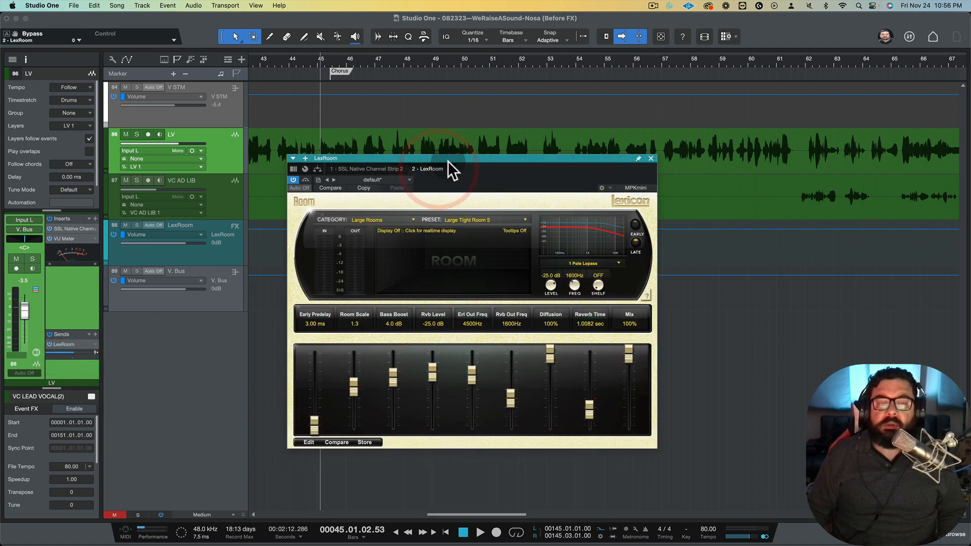
{"action": "left_click", "coordinate": [444, 160]}
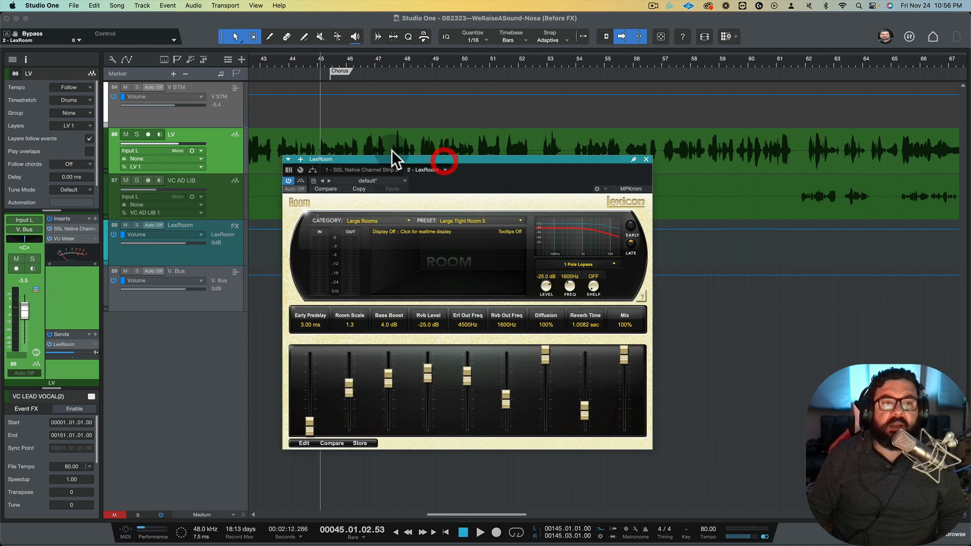
- Solo the LV track and adjust its LexRoom send level by ear during playback from bar 45, settling on -10.0 dB
{"action": "left_click", "coordinate": [135, 134]}
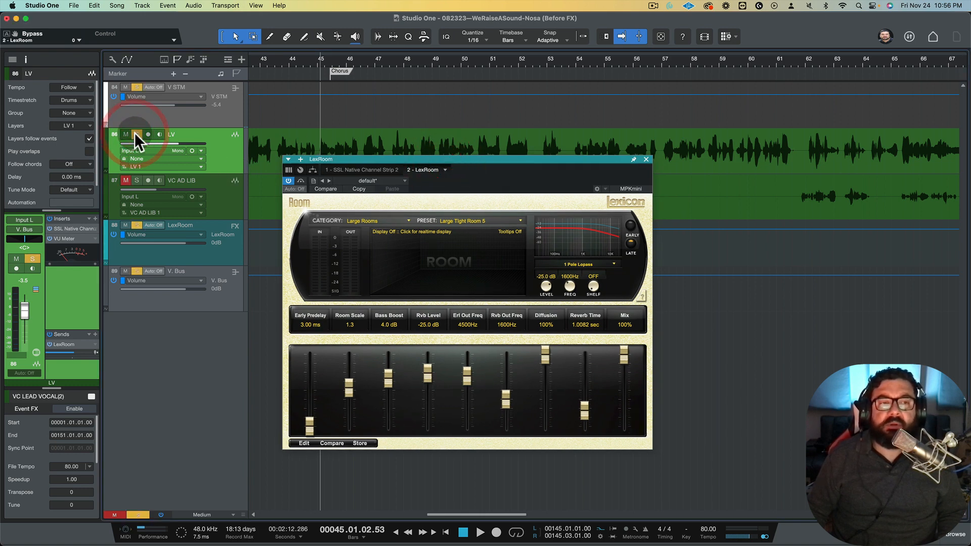
{"action": "key", "text": "space"}
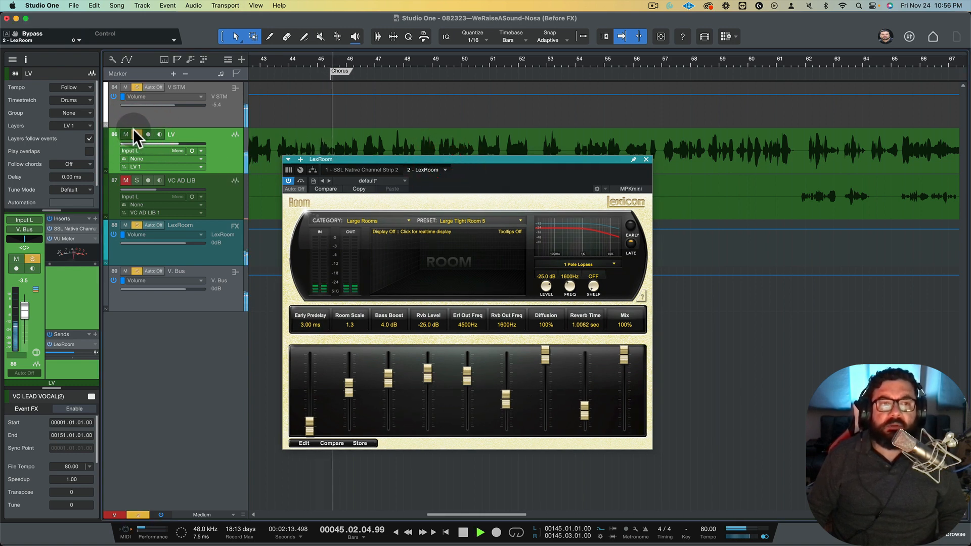
{"action": "key", "text": "space"}
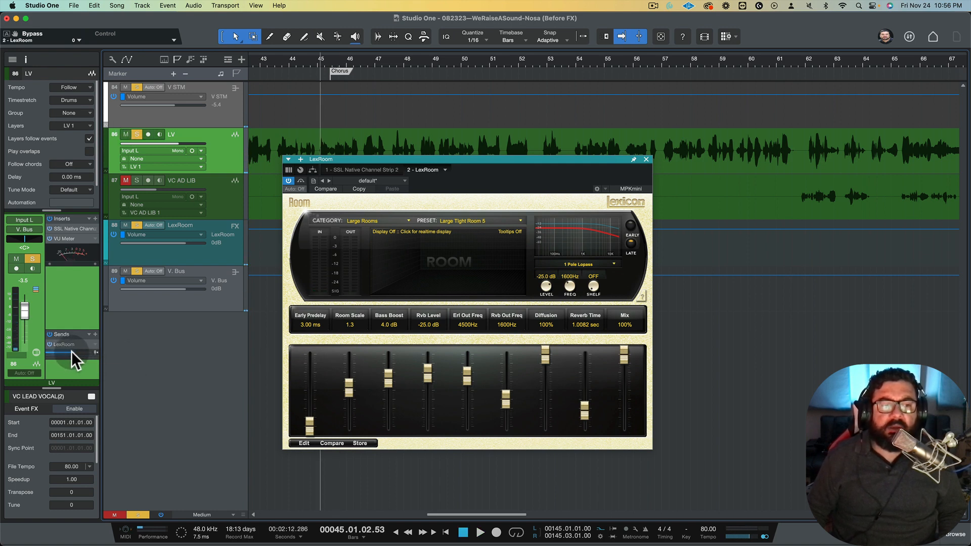
{"action": "mouse_move", "coordinate": [72, 351]}
{"action": "key", "text": "space"}
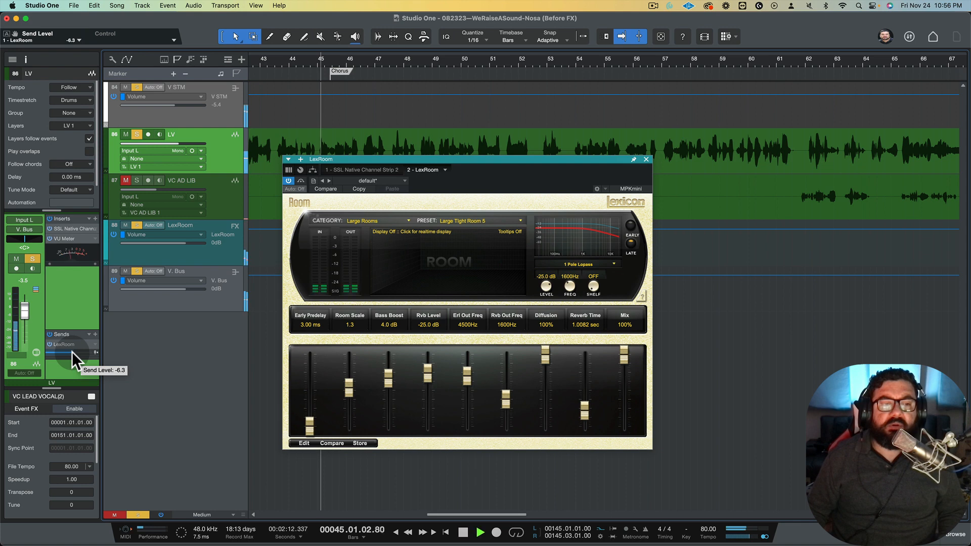
{"action": "left_click_drag", "start_coordinate": [71, 354], "coordinate": [77, 354]}
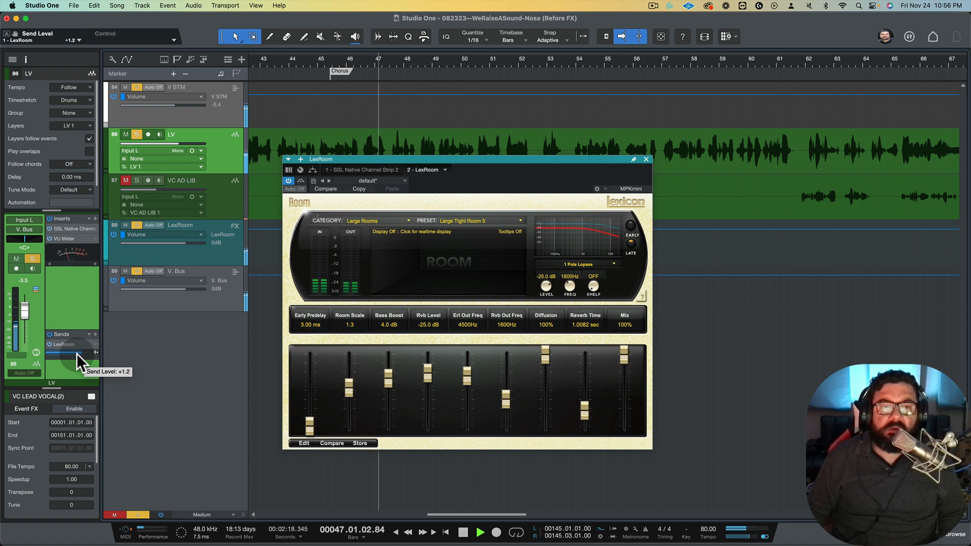
{"action": "key", "text": "space"}
{"action": "scroll", "coordinate": [77, 353], "scroll_direction": "down", "scroll_amount": 6}
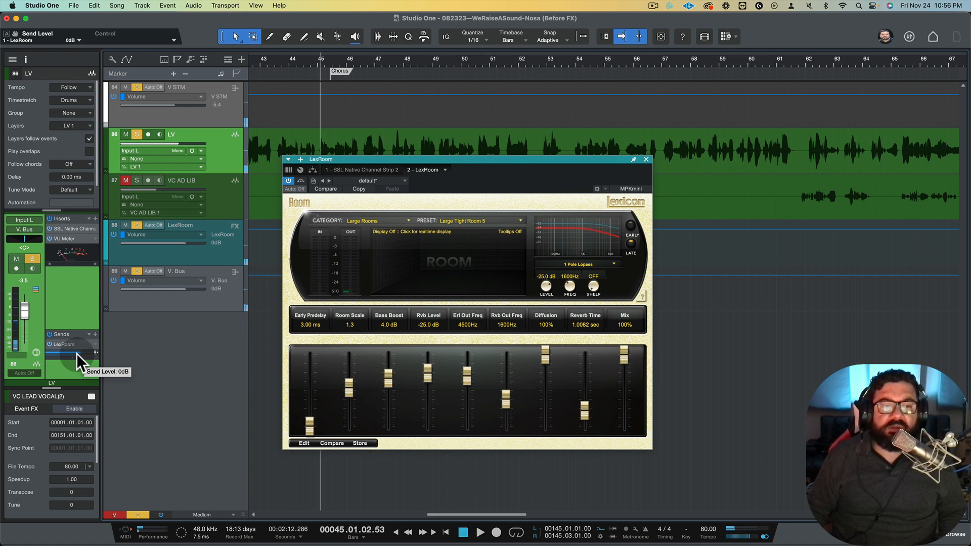
{"action": "key", "text": "space"}
{"action": "mouse_move", "coordinate": [76, 353]}
{"action": "left_mouse_down"}
{"action": "mouse_move", "coordinate": [45, 355]}
{"action": "mouse_move", "coordinate": [65, 351]}
{"action": "left_mouse_up"}
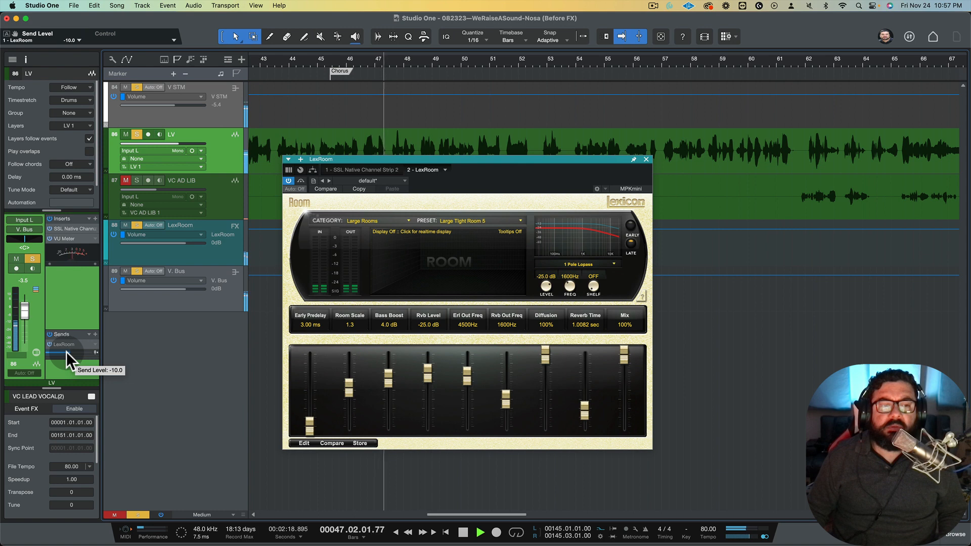
{"action": "key", "text": "space"}
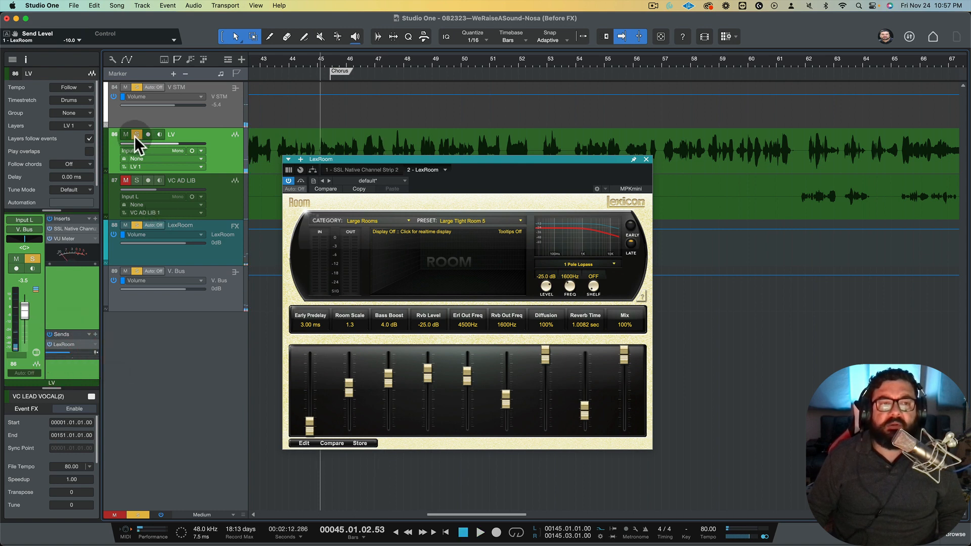
- Unsolo the LV track and compare its LexRoom send muted and active in the full mix
{"action": "left_click", "coordinate": [135, 135]}
{"action": "key", "text": "space"}
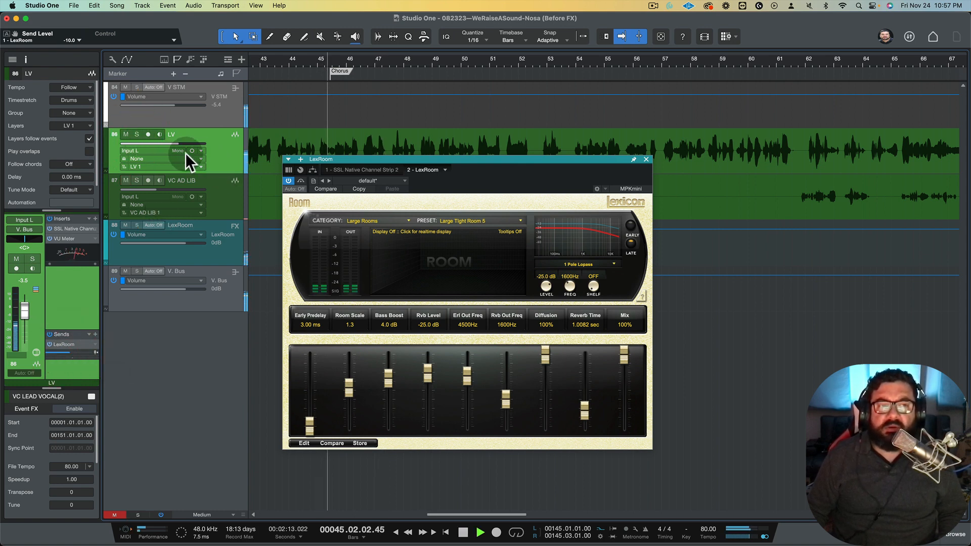
{"action": "left_click", "coordinate": [51, 343]}
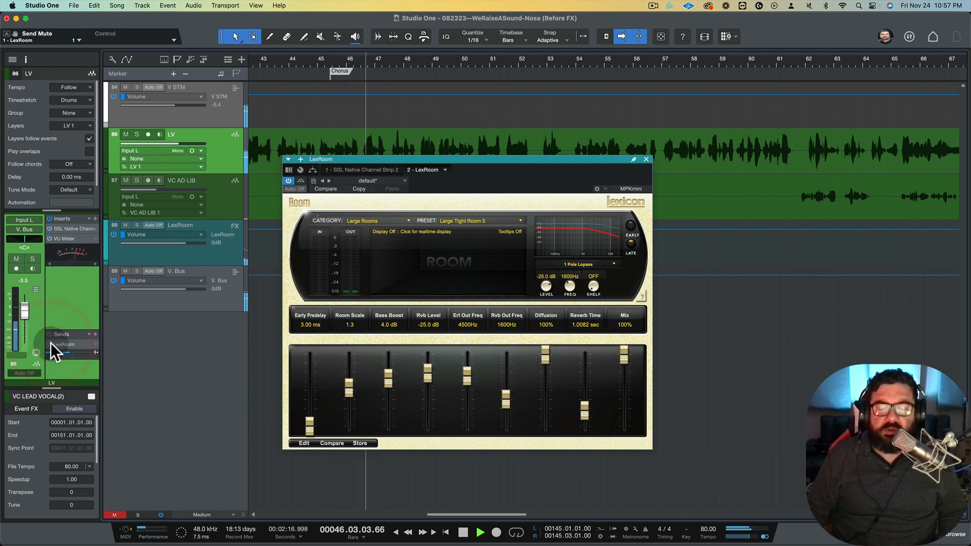
{"action": "key", "text": "space"}
{"action": "key", "text": "space"}
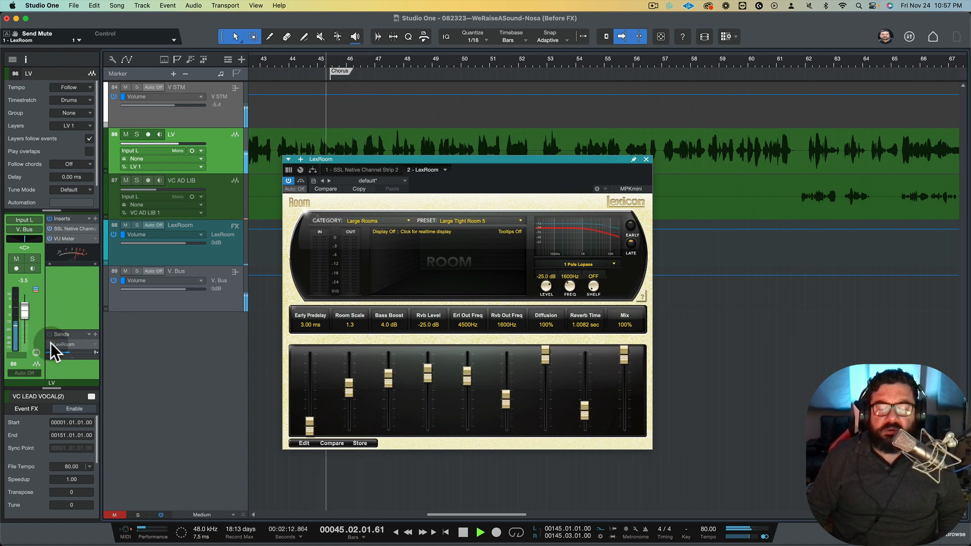
{"action": "left_click", "coordinate": [50, 343]}
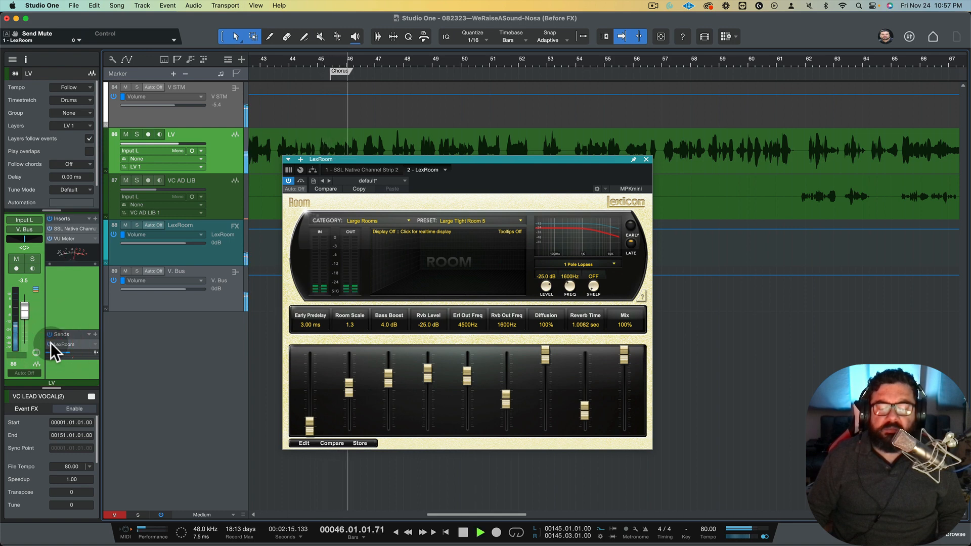
{"action": "key", "text": "space"}
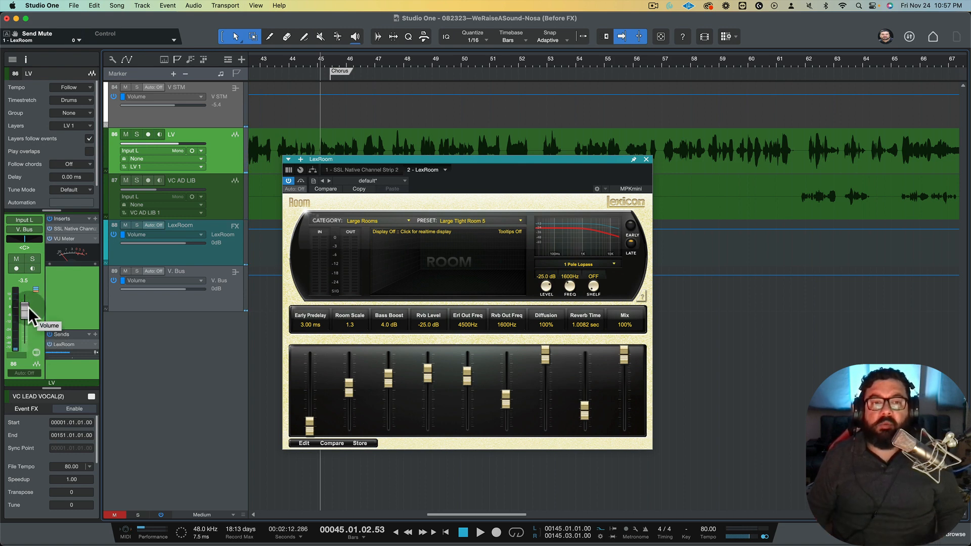
- Close the LexRoom editor and add Lexicon's LexPlate as a second send effect on the LV track
{"action": "left_click", "coordinate": [645, 159]}
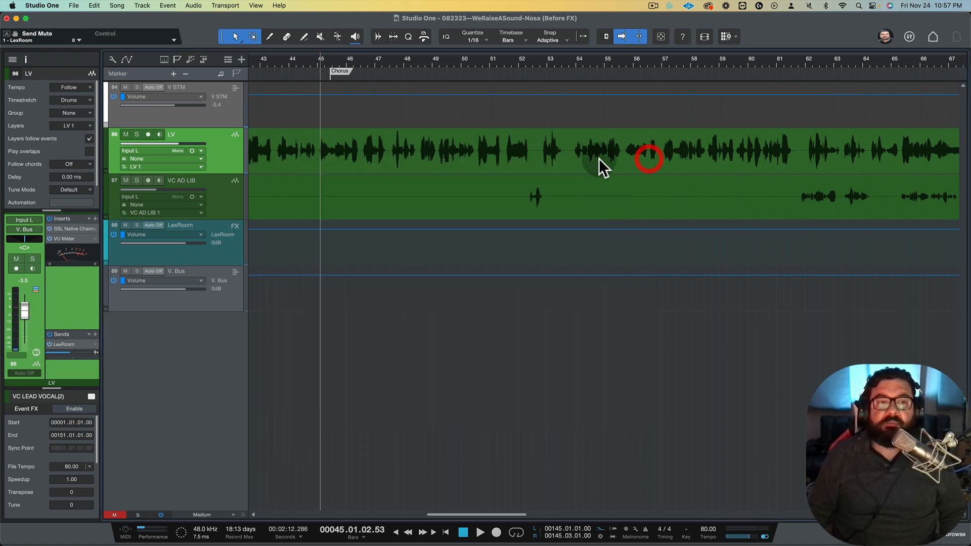
{"action": "left_click", "coordinate": [217, 247]}
{"action": "left_click", "coordinate": [220, 248]}
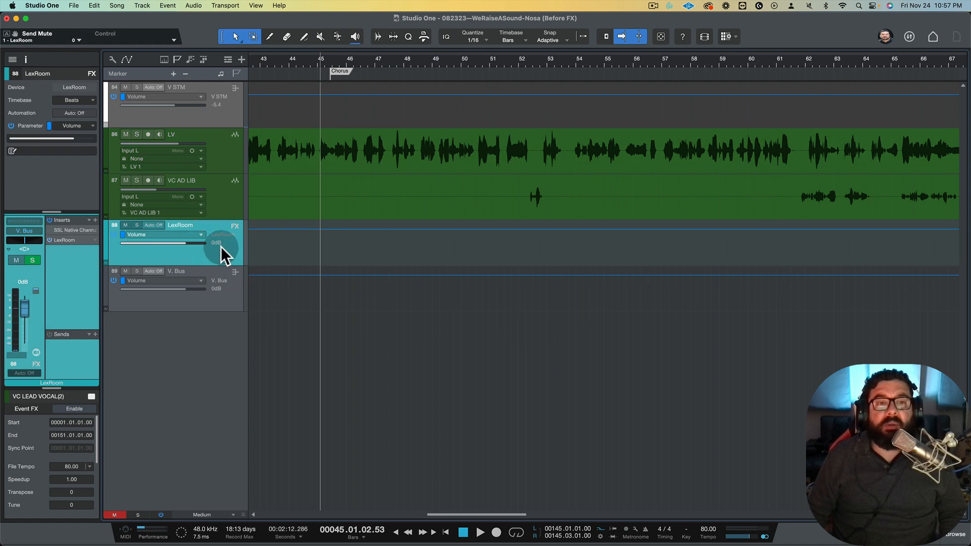
{"action": "left_click", "coordinate": [232, 152]}
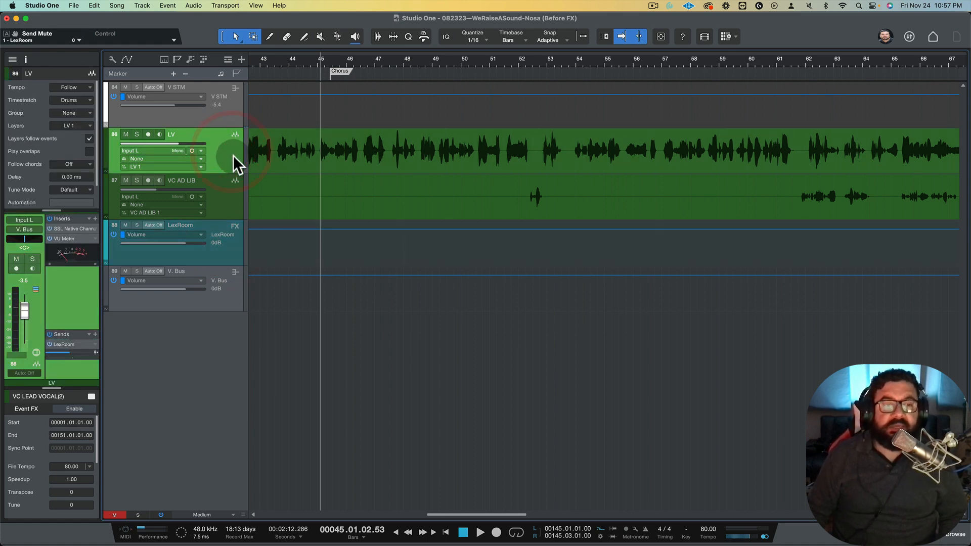
{"action": "key", "text": "F5"}
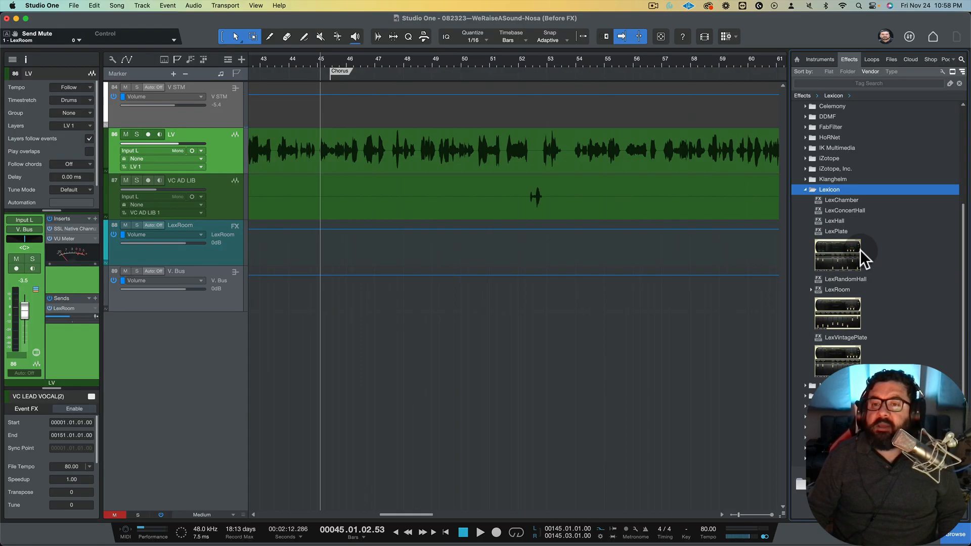
{"action": "left_click", "coordinate": [853, 254]}
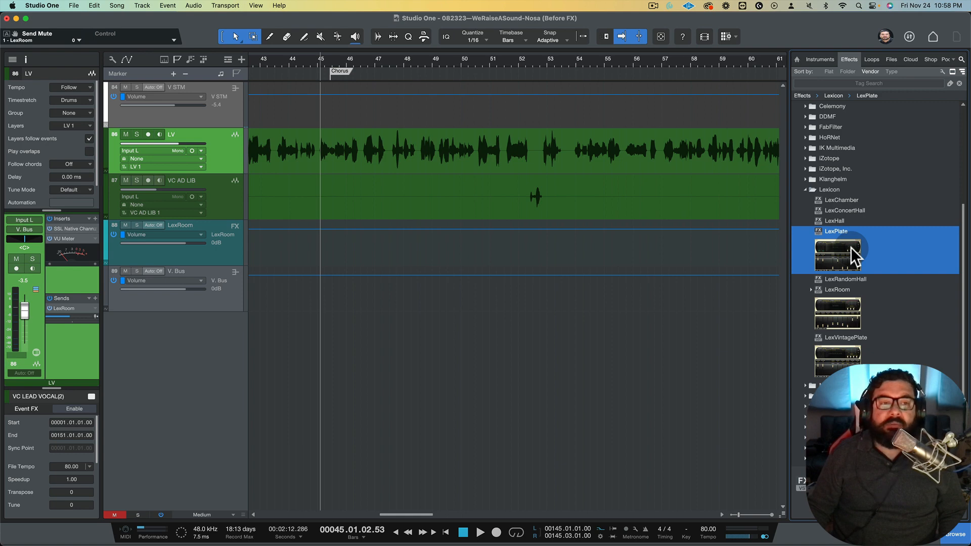
{"action": "left_click_drag", "start_coordinate": [850, 247], "coordinate": [72, 359]}
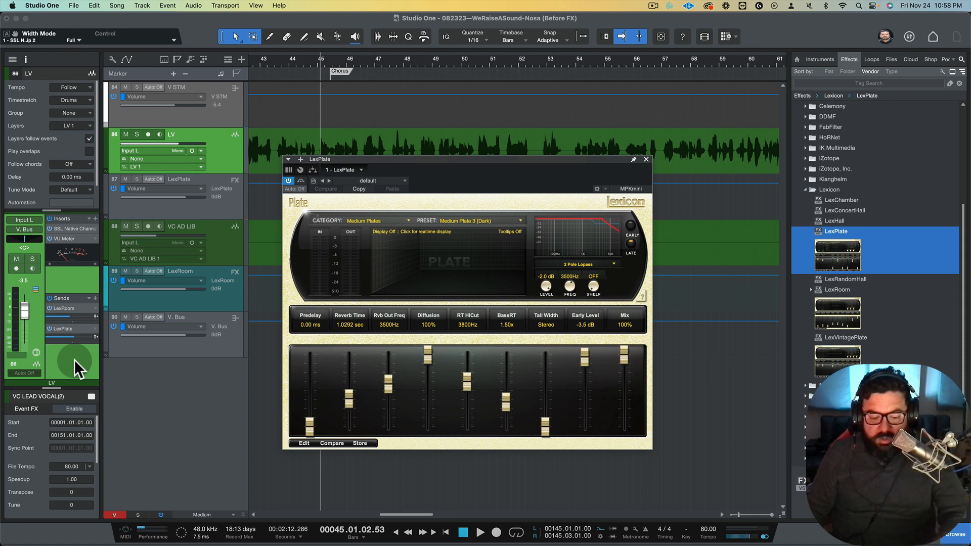
- Close the LexPlate editor and move the LexPlate track between the LexRoom and V. Bus tracks
{"action": "key", "text": "super+w"}
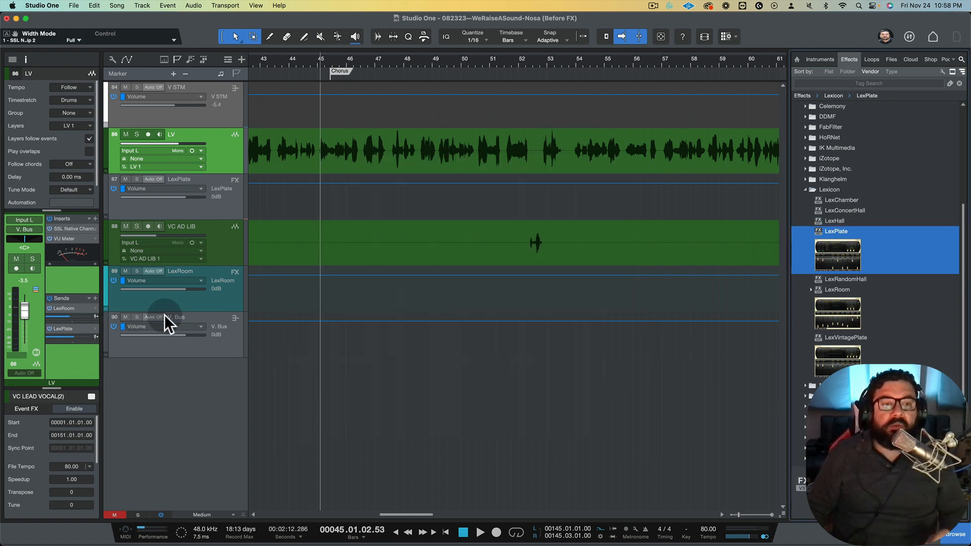
{"action": "left_click", "coordinate": [233, 194]}
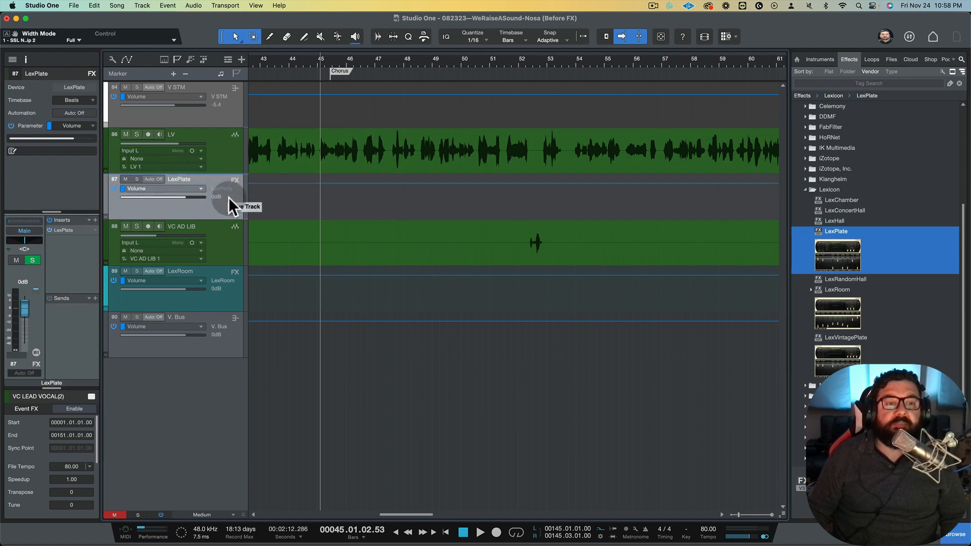
{"action": "left_click_drag", "start_coordinate": [213, 311], "coordinate": [213, 311]}
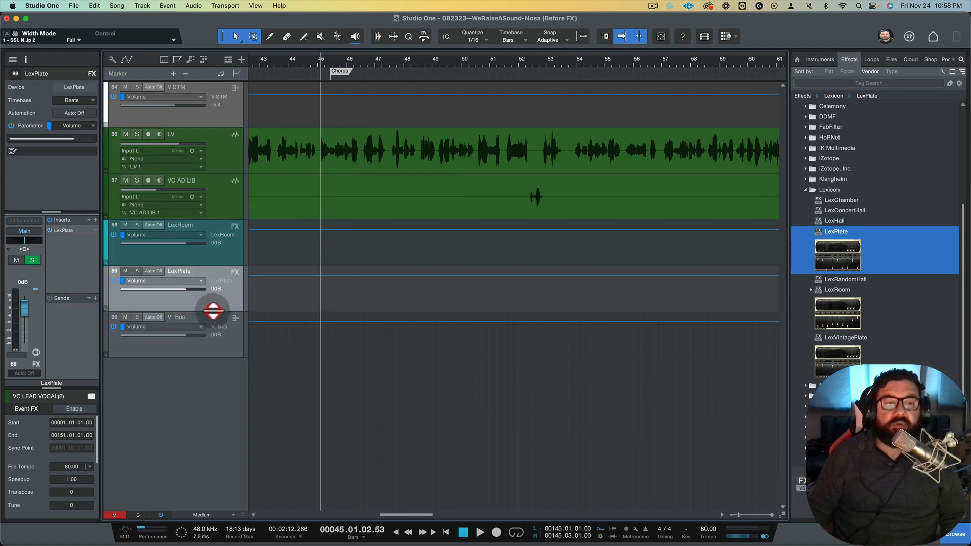
- Rename the LexRoom track as Vroom and the LexPlate track as Vplate
{"action": "double_click", "coordinate": [178, 224]}
{"action": "type", "text": "V"}
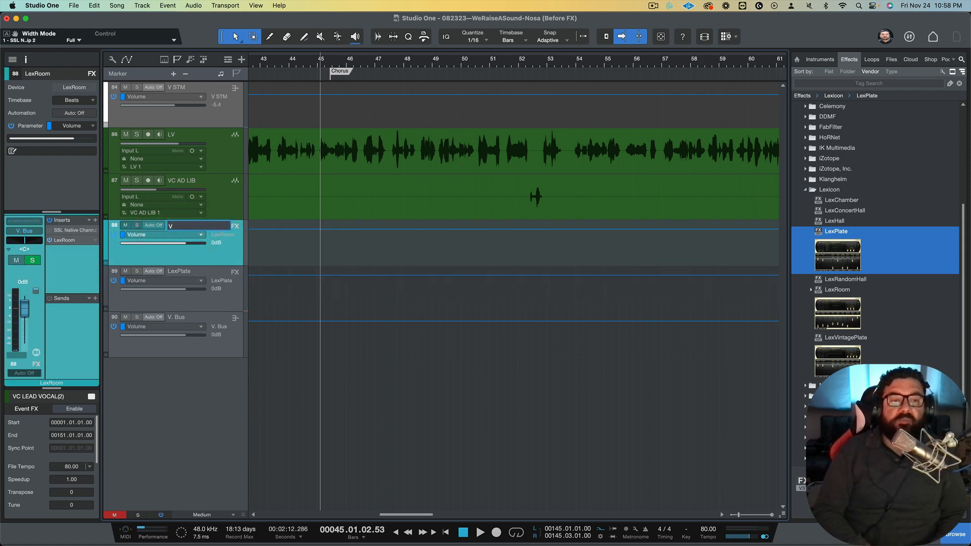
{"action": "type", "text": "room"}
{"action": "key", "text": "Tab"}
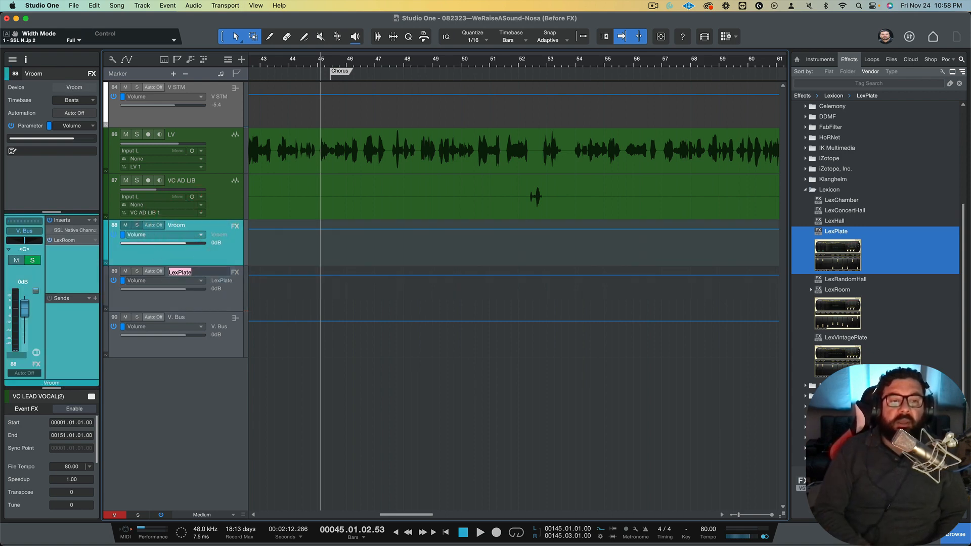
{"action": "type", "text": "Vp"}
{"action": "key", "text": "Return"}
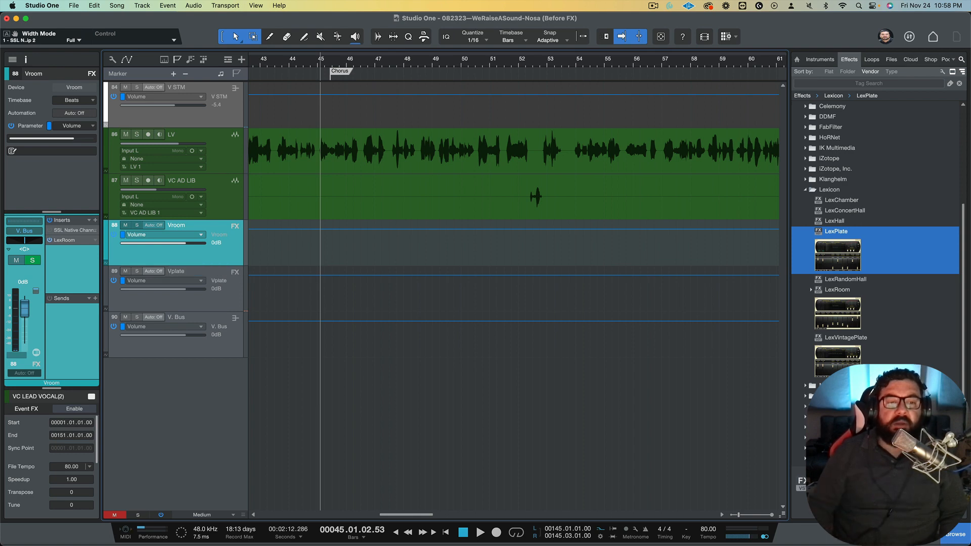
- Route the output of the Vplate track to V. Bus
{"action": "left_click", "coordinate": [232, 294]}
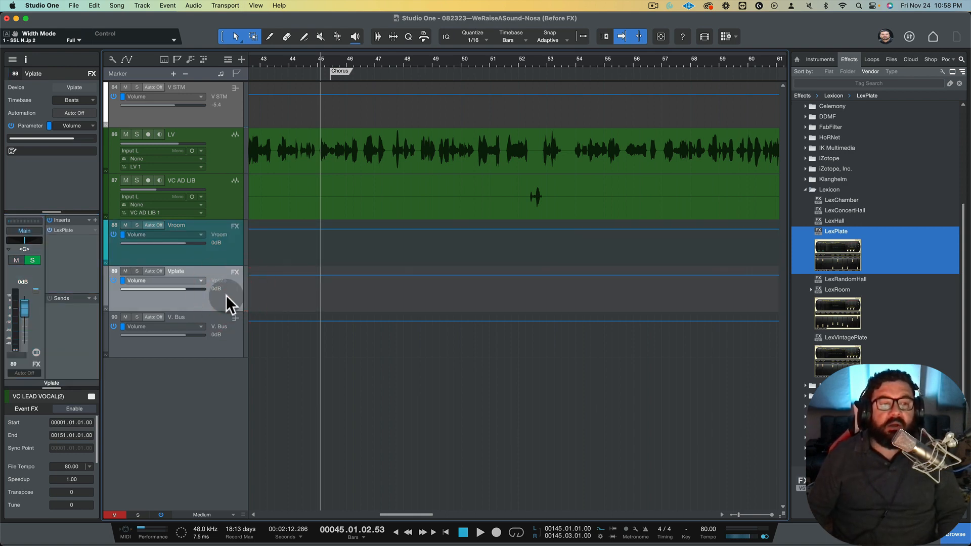
{"action": "left_click", "coordinate": [17, 230]}
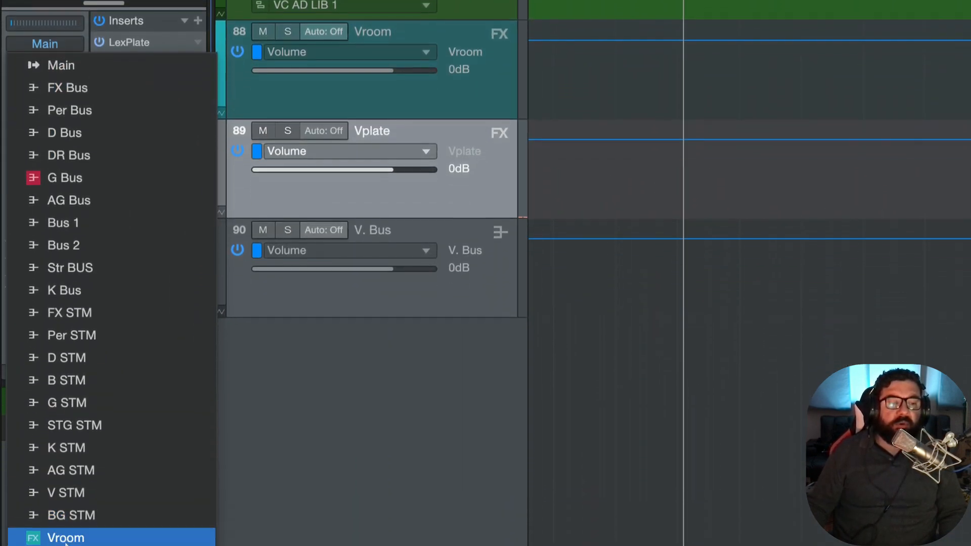
{"action": "left_click", "coordinate": [71, 509]}
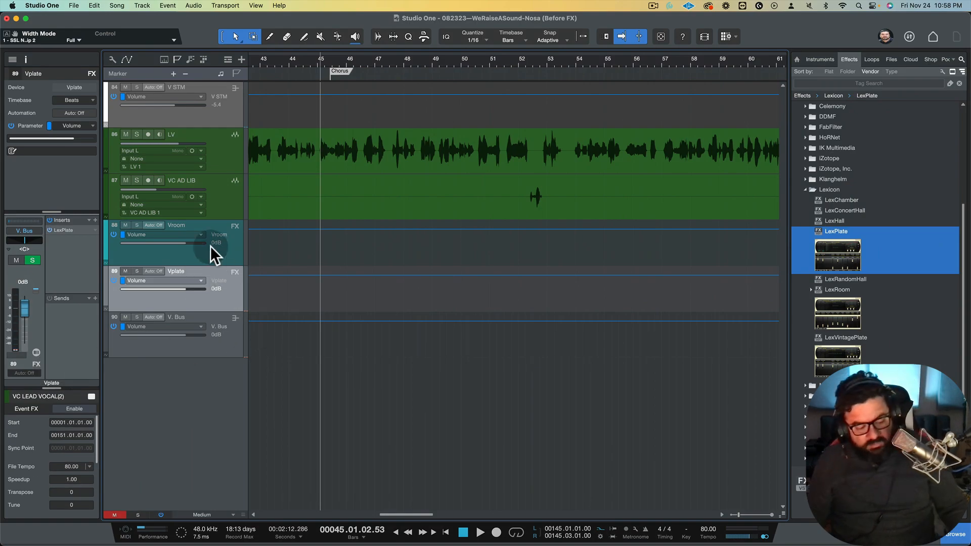
- Update the 001. Vocals mixer scene with the current channels, close the console and save the song
{"action": "key", "text": "F3"}
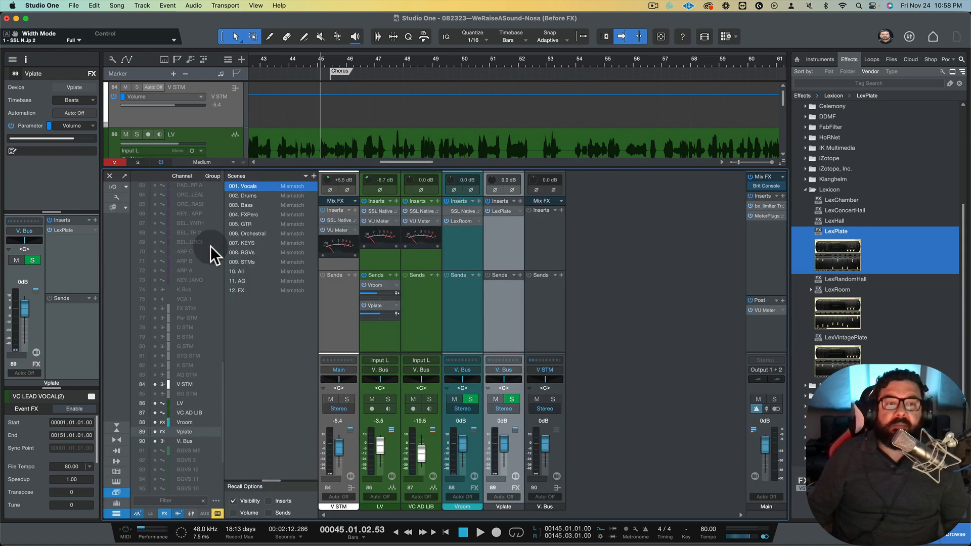
{"action": "right_click", "coordinate": [294, 185]}
{"action": "left_click", "coordinate": [319, 215]}
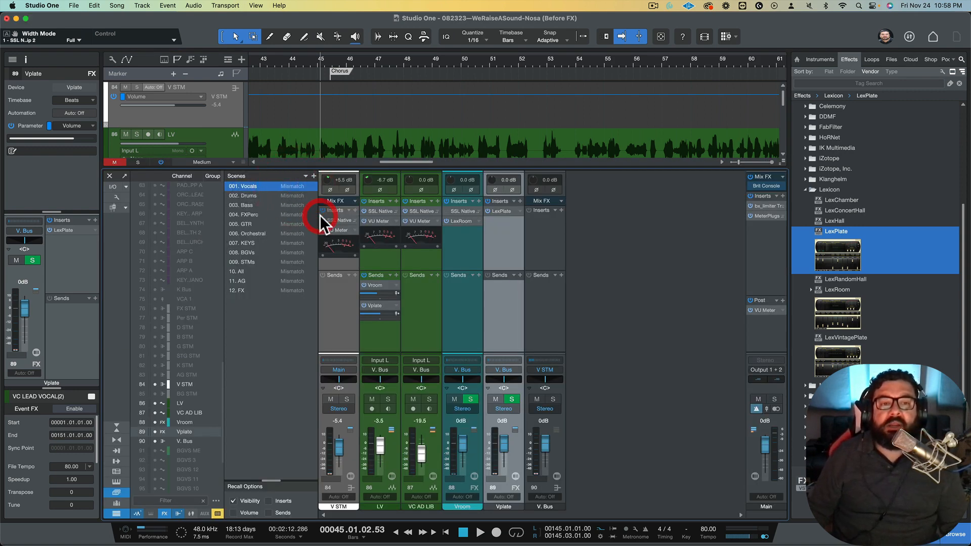
{"action": "left_click", "coordinate": [116, 493]}
{"action": "key", "text": "F3"}
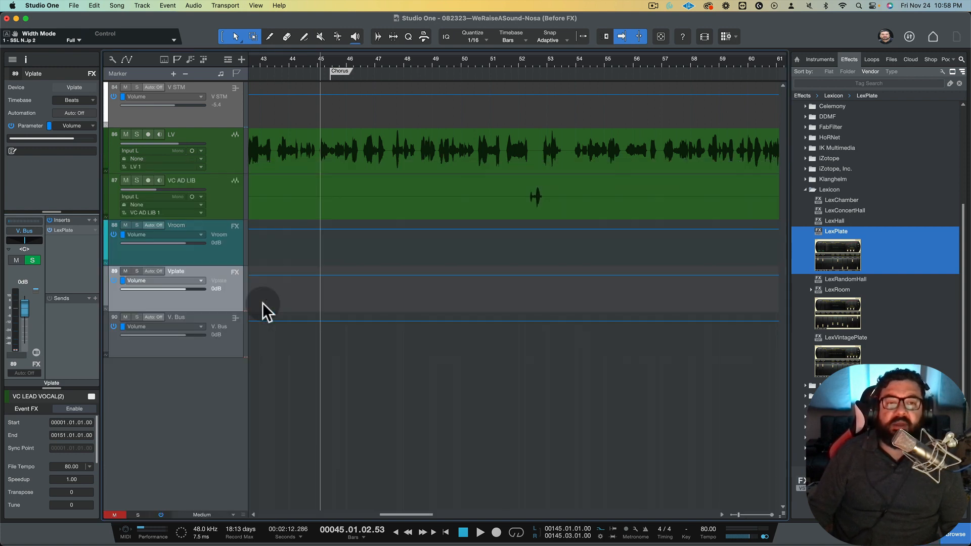
{"action": "key", "text": "super+s"}
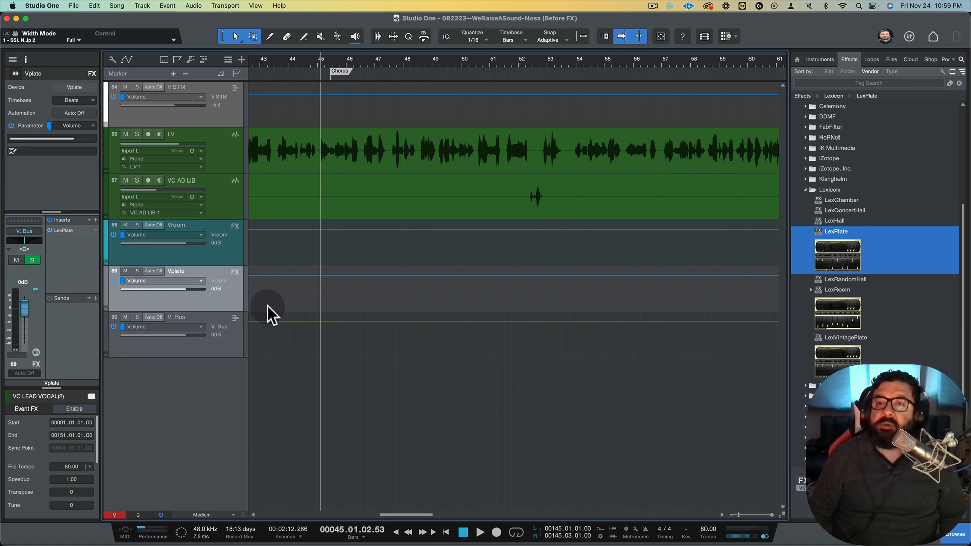
- Hide the browser and color the Vplate track teal to match the Vroom track
{"action": "key", "text": "F5"}
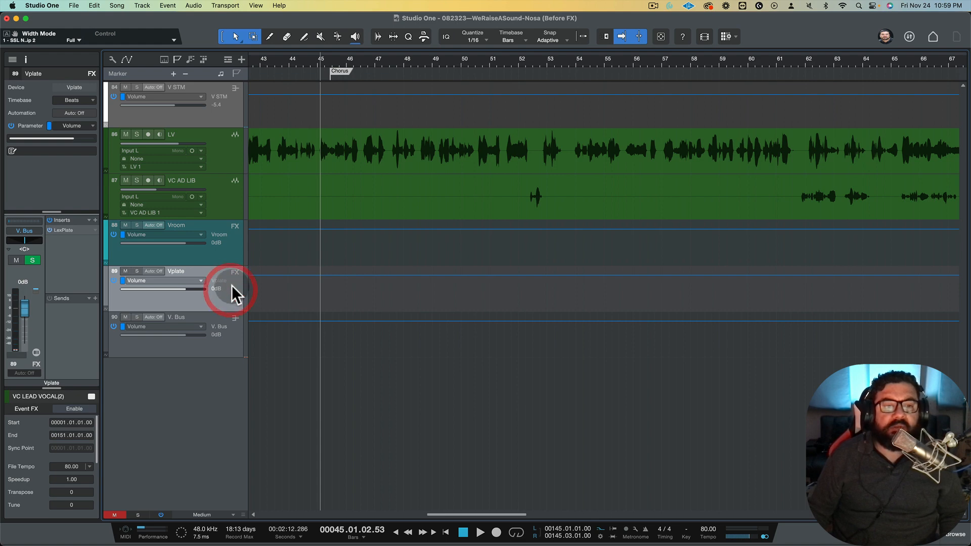
{"action": "left_click", "coordinate": [105, 289]}
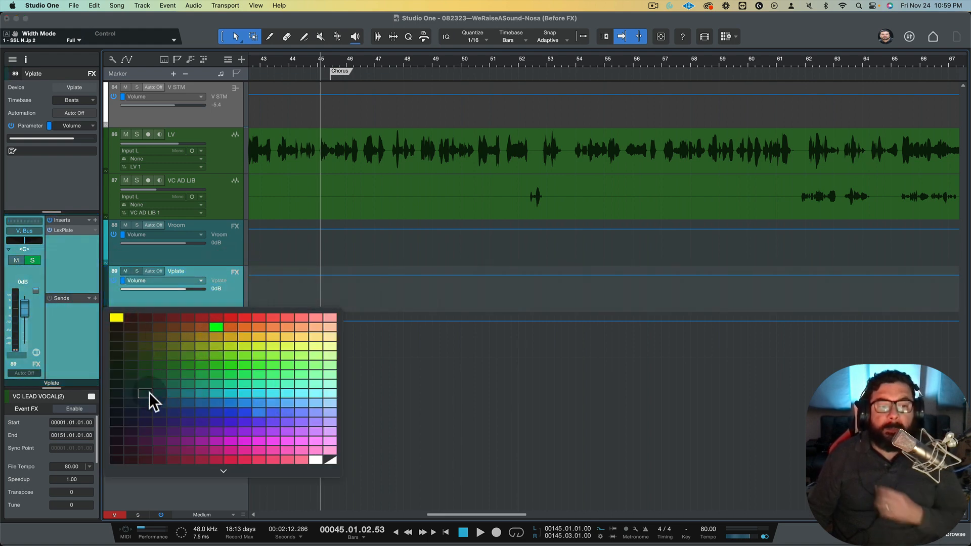
{"action": "left_click", "coordinate": [203, 394]}
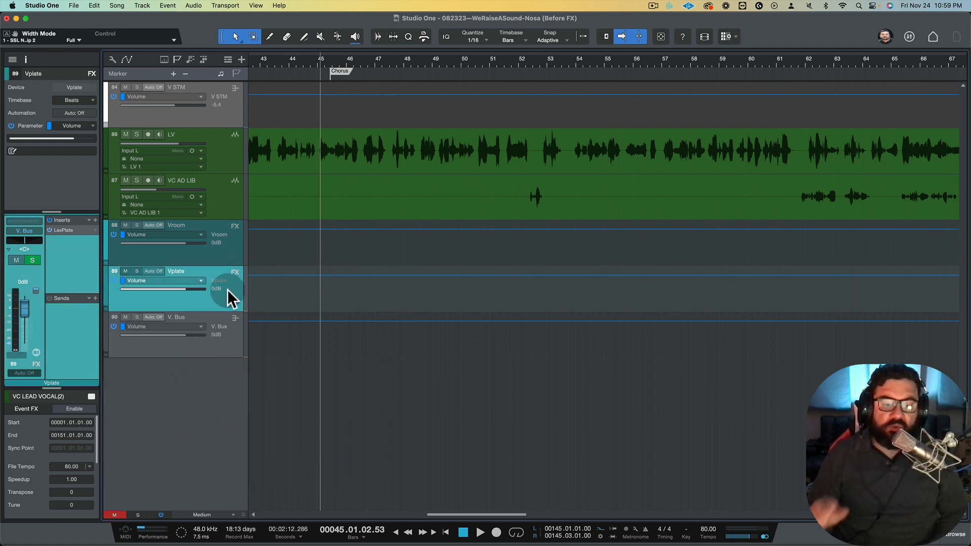
- Copy SSL Native Channel Strip 2 from Vroom to Vplate, place it before LexPlate and close its editor
{"action": "left_click", "coordinate": [225, 249]}
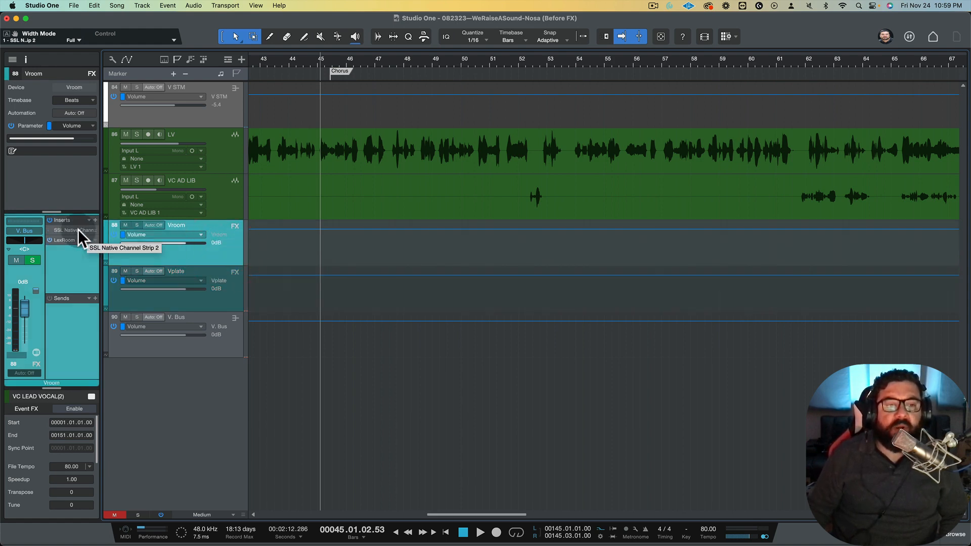
{"action": "left_click", "coordinate": [177, 286]}
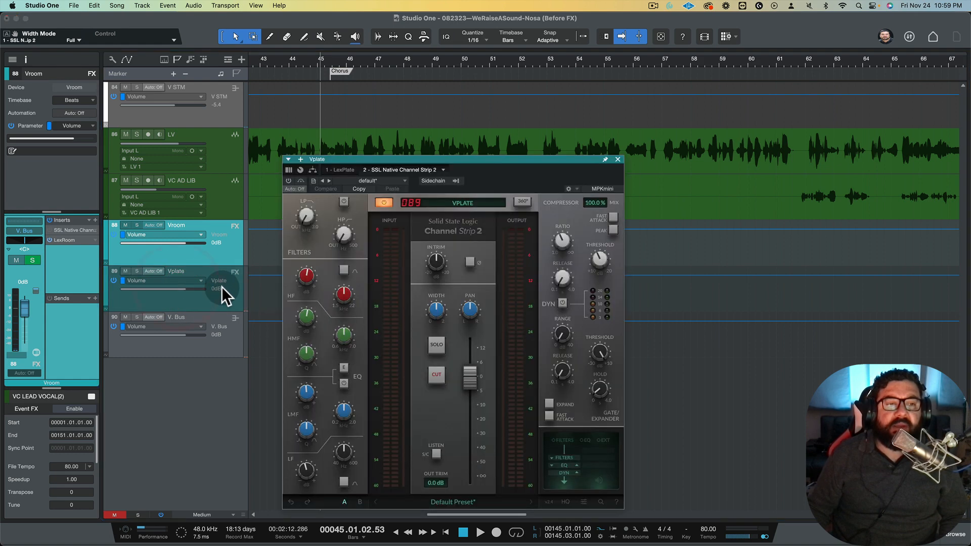
{"action": "left_click", "coordinate": [222, 287]}
{"action": "mouse_move", "coordinate": [69, 240]}
{"action": "left_mouse_down"}
{"action": "mouse_move", "coordinate": [68, 226]}
{"action": "mouse_move", "coordinate": [71, 234]}
{"action": "left_mouse_up"}
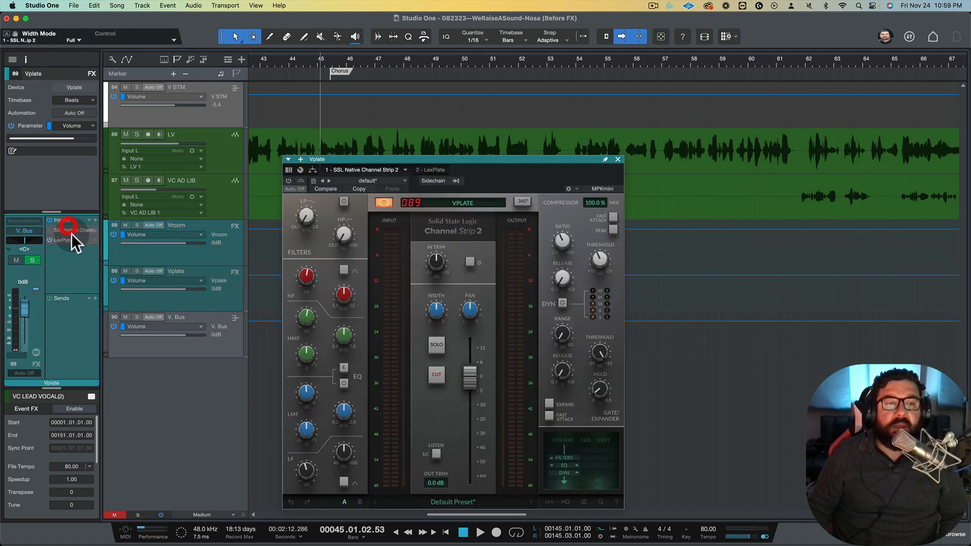
{"action": "left_click", "coordinate": [618, 159]}
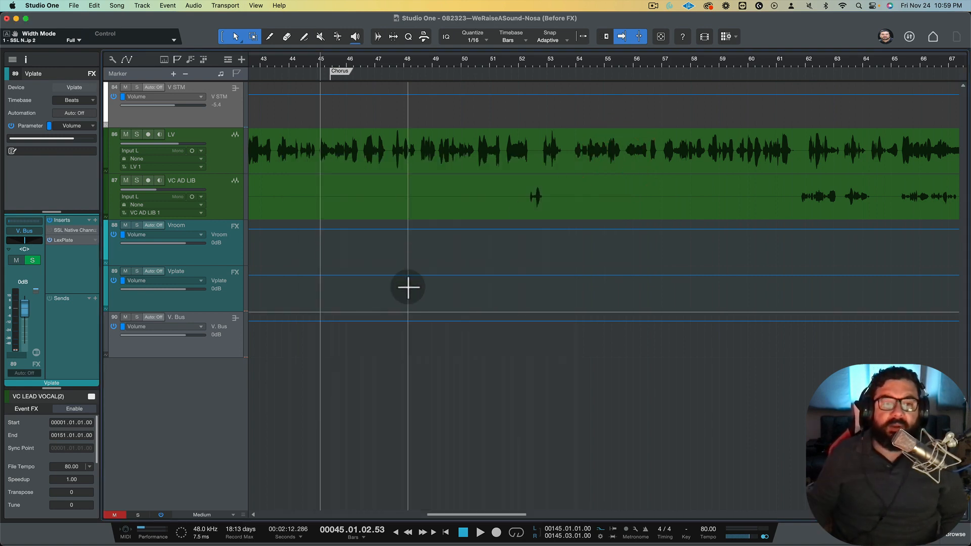
{"action": "left_click", "coordinate": [231, 258]}
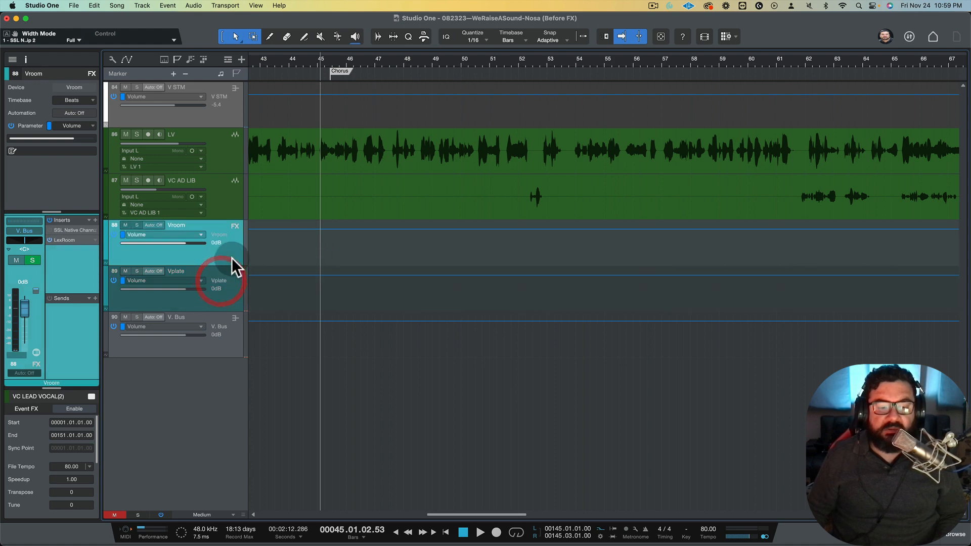
{"action": "left_click", "coordinate": [226, 289]}
{"action": "left_click", "coordinate": [228, 247]}
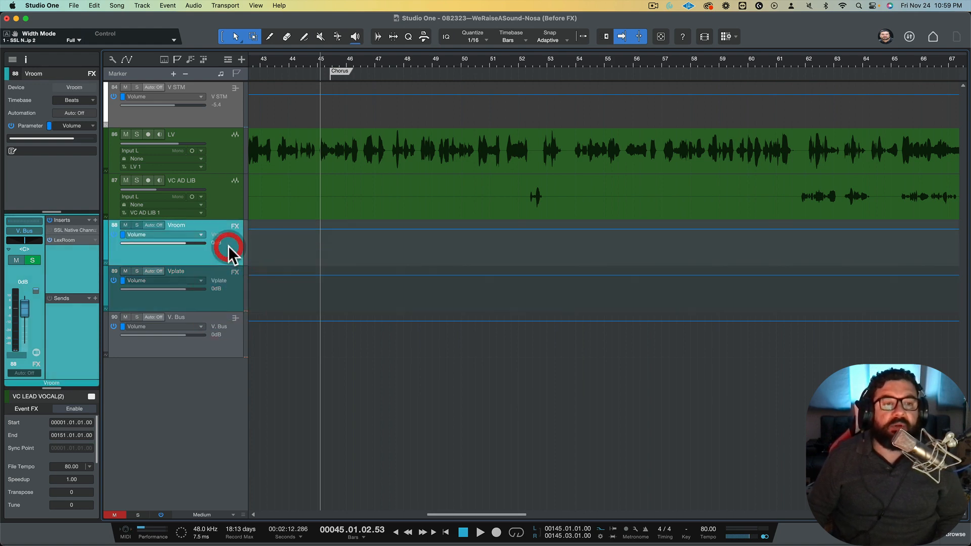
{"action": "left_click", "coordinate": [223, 287]}
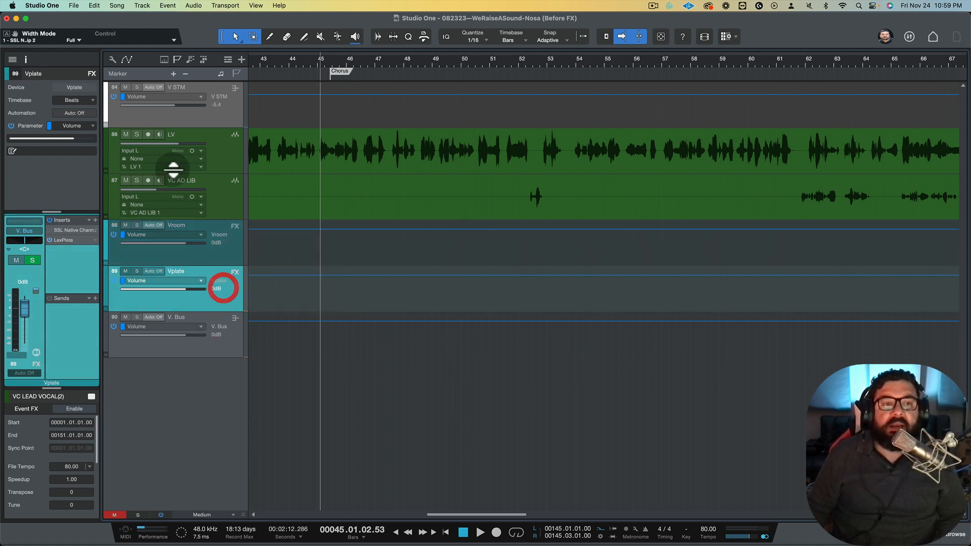
- Try soloing the LV track and muting the Vroom track
{"action": "left_click", "coordinate": [139, 132]}
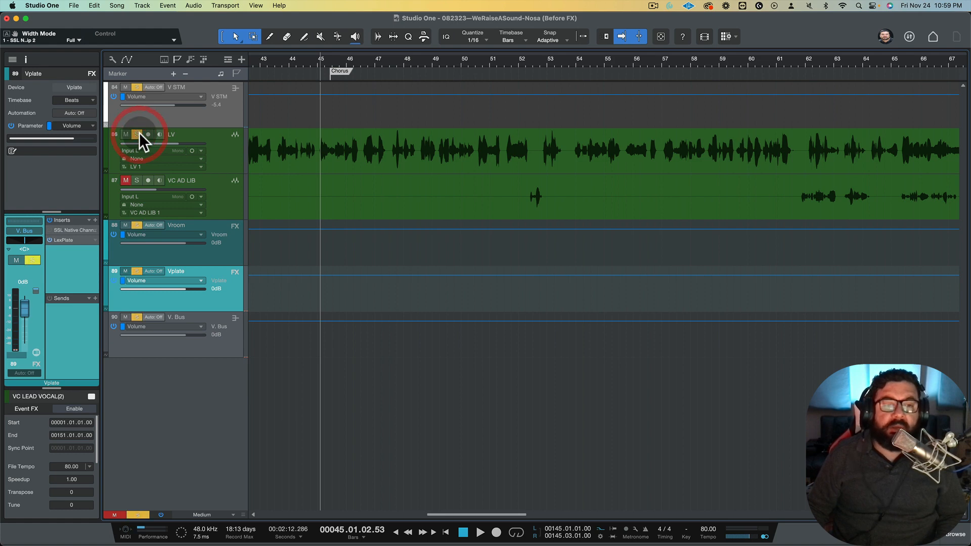
{"action": "left_click", "coordinate": [125, 225]}
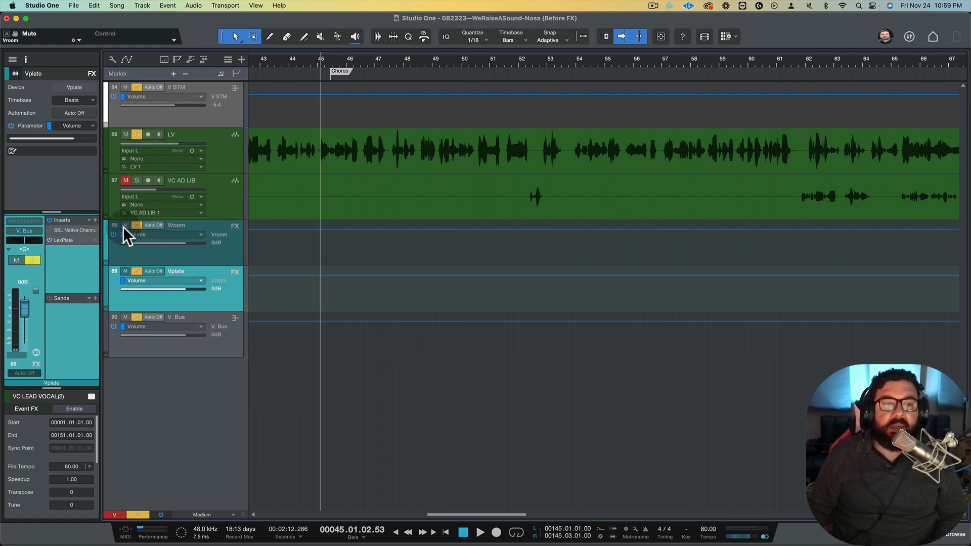
{"action": "left_click", "coordinate": [122, 223]}
{"action": "left_click", "coordinate": [134, 225]}
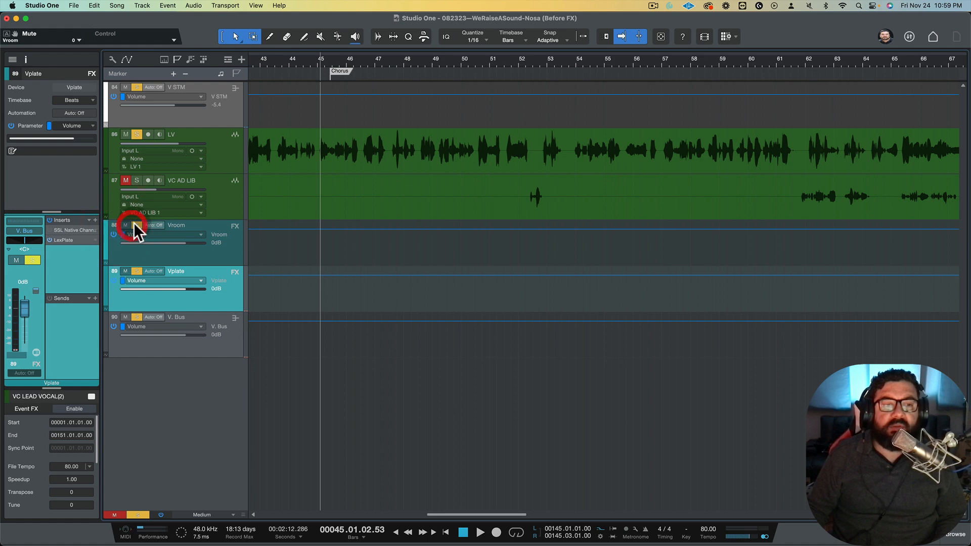
{"action": "left_click", "coordinate": [137, 271]}
{"action": "left_click", "coordinate": [137, 134]}
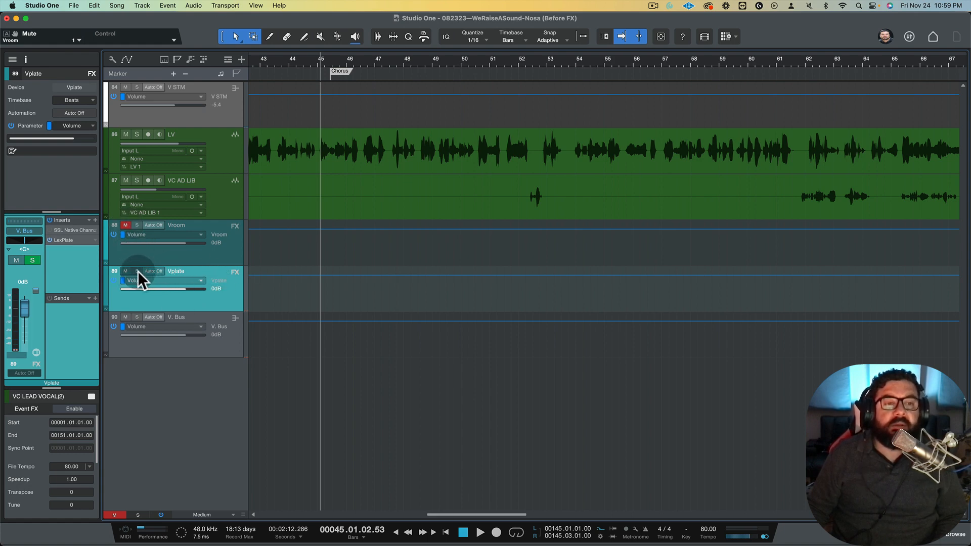
- Solo the LV track and compare its playback with LexPlate on Vplate active and bypassed
{"action": "left_click", "coordinate": [135, 135]}
{"action": "key", "text": "space"}
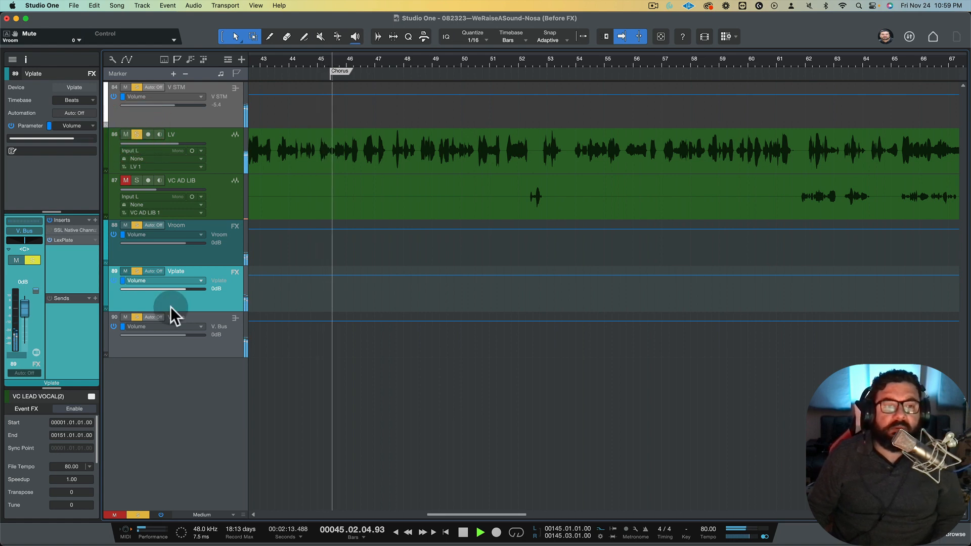
{"action": "left_click", "coordinate": [170, 272]}
{"action": "key", "text": "space"}
{"action": "left_click", "coordinate": [49, 239]}
{"action": "key", "text": "space"}
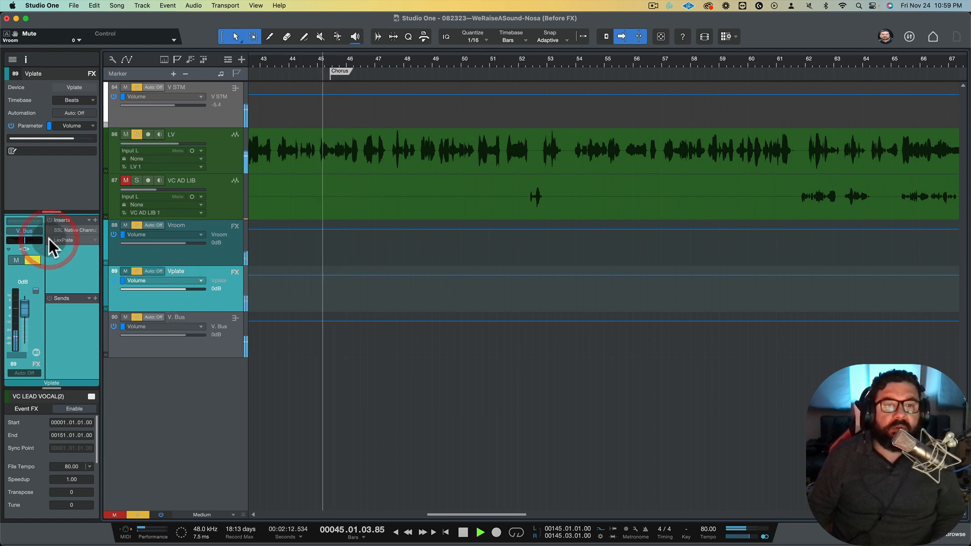
{"action": "key", "text": "space"}
{"action": "left_click", "coordinate": [49, 238]}
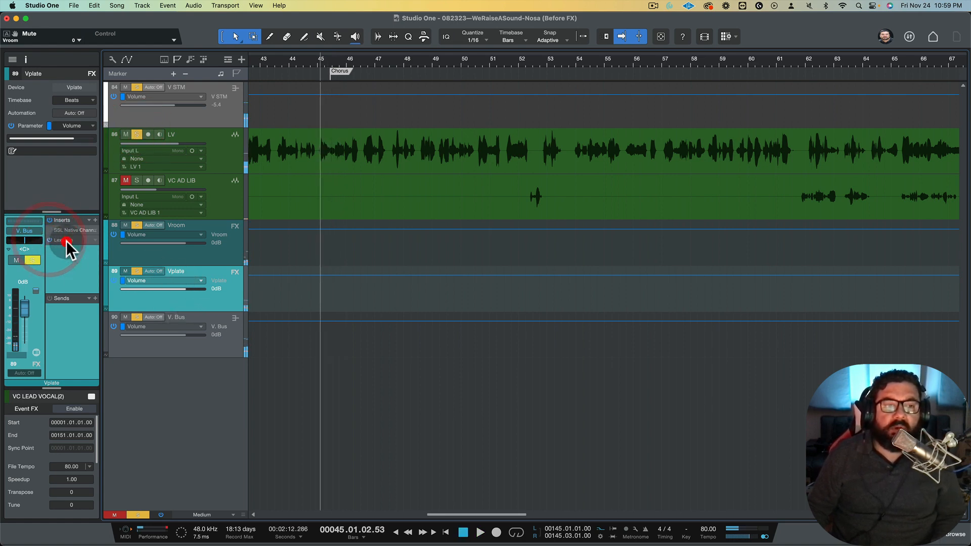
- Open the LexPlate editor on Vplate and load the Giant Plate (Notch) preset from the Large Plates category
{"action": "double_click", "coordinate": [66, 241]}
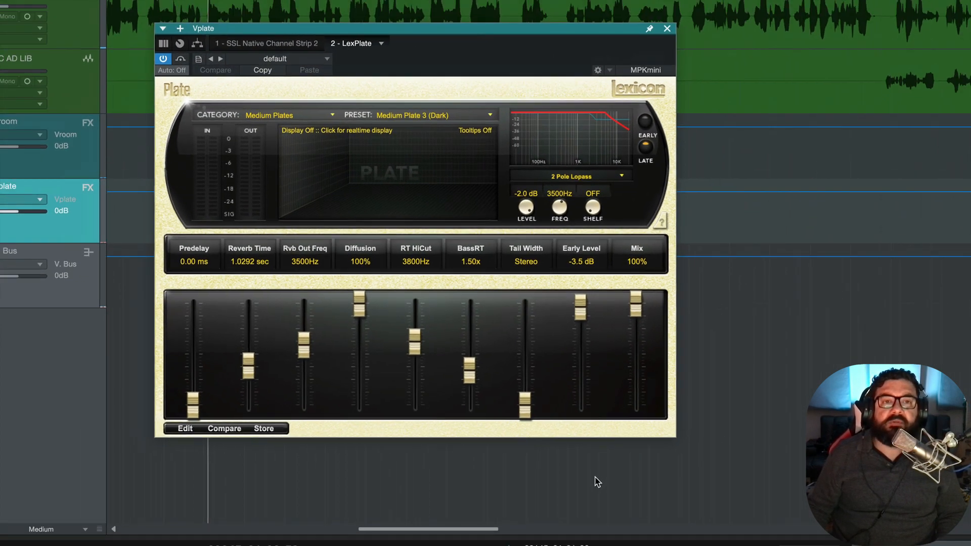
{"action": "left_click", "coordinate": [262, 116]}
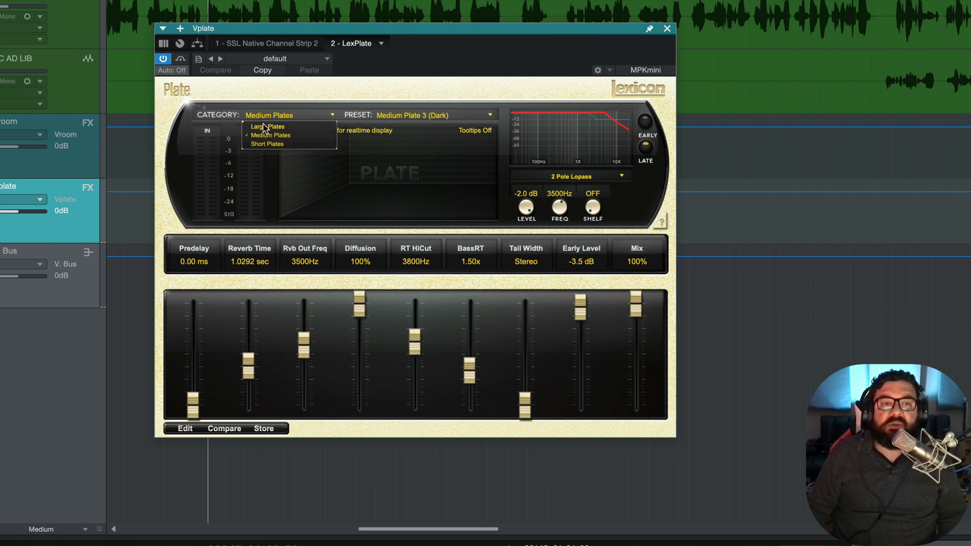
{"action": "left_click", "coordinate": [264, 127]}
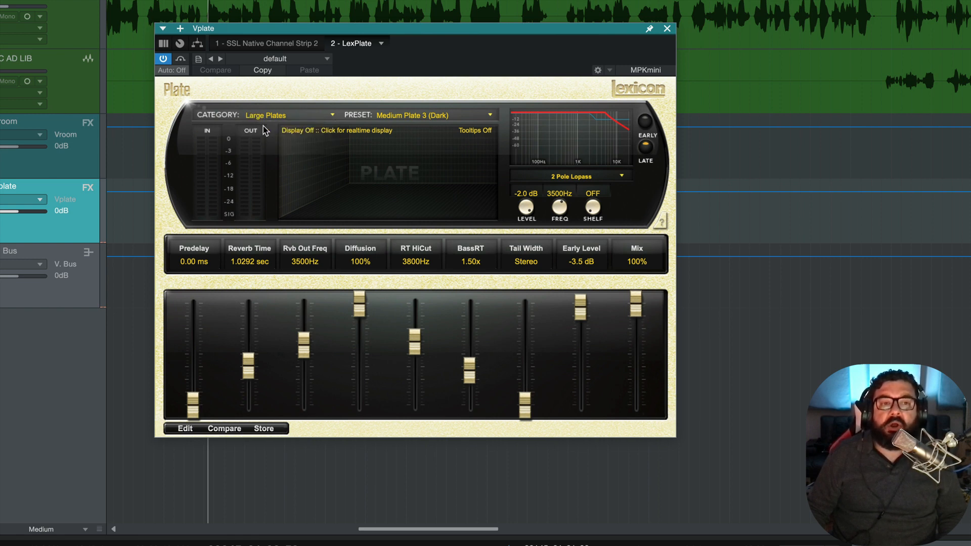
{"action": "left_click", "coordinate": [398, 117]}
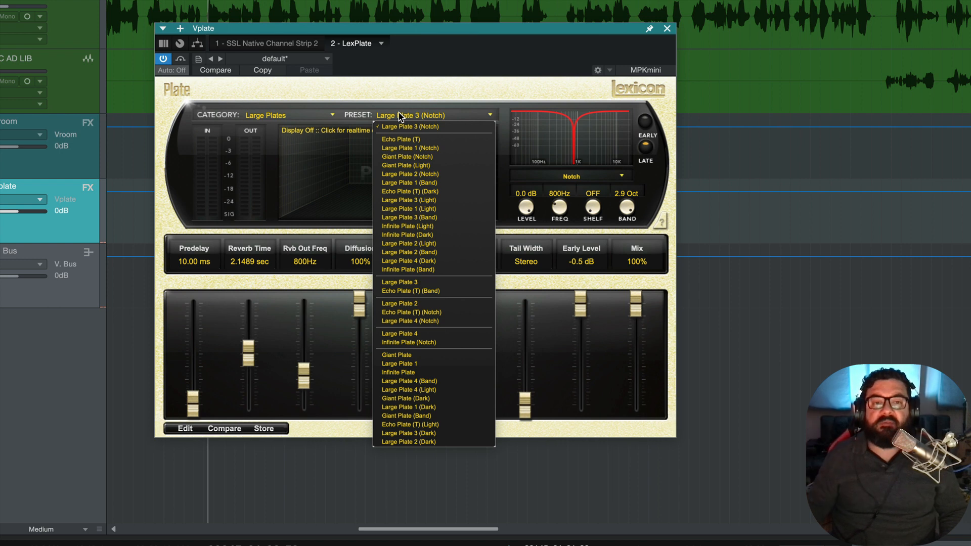
{"action": "left_click", "coordinate": [407, 158]}
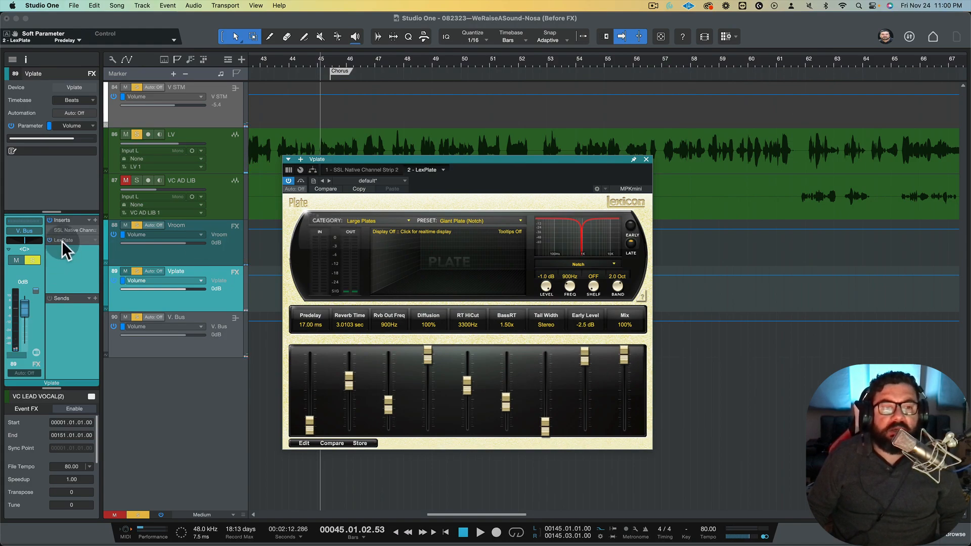
- Reopen LexPlate through the LV track's Vplate send and audition the plate reverb on the soloed vocal
{"action": "left_click", "coordinate": [212, 160]}
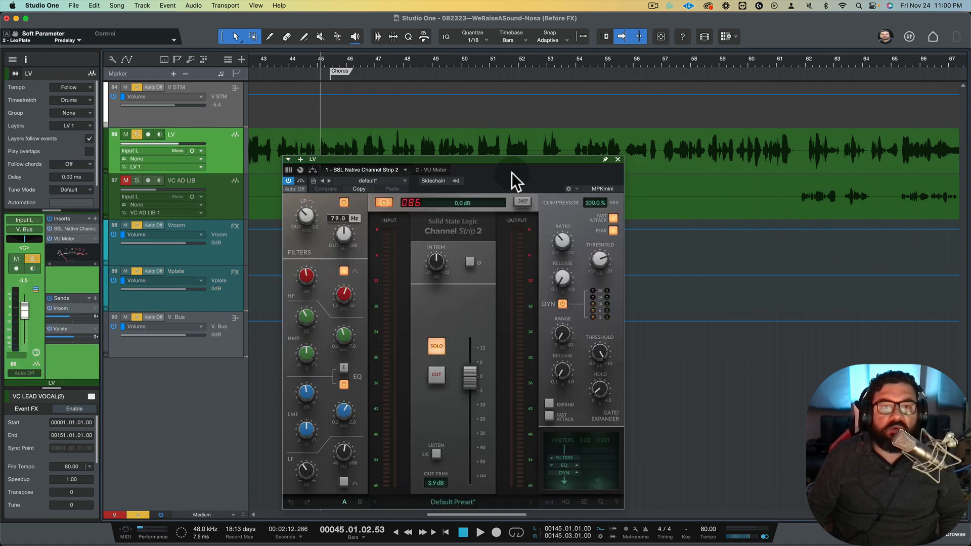
{"action": "left_click", "coordinate": [67, 328]}
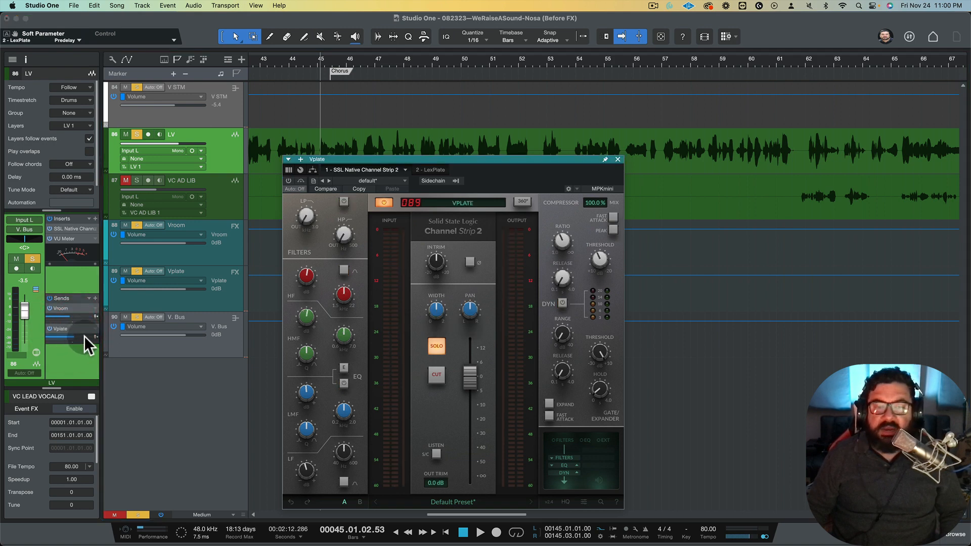
{"action": "left_click", "coordinate": [430, 170]}
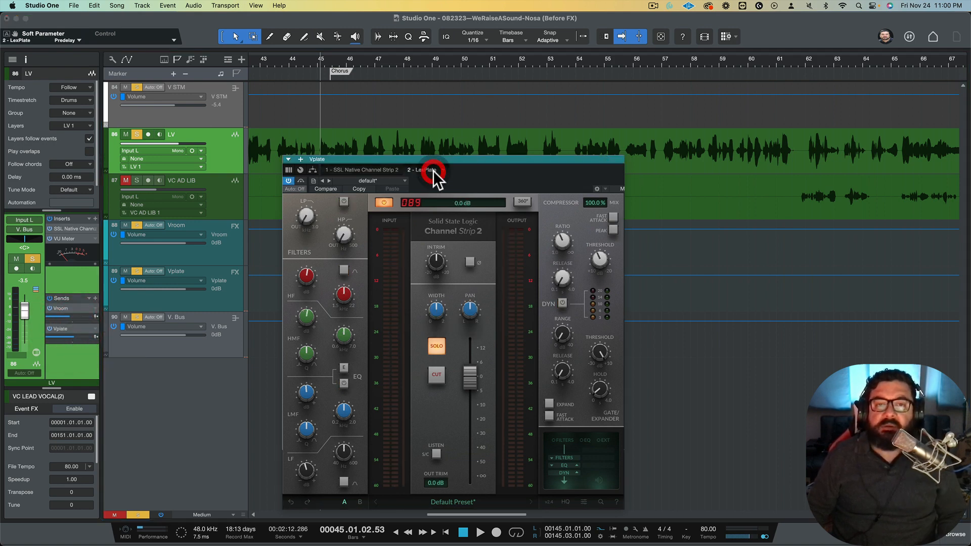
{"action": "key", "text": "space"}
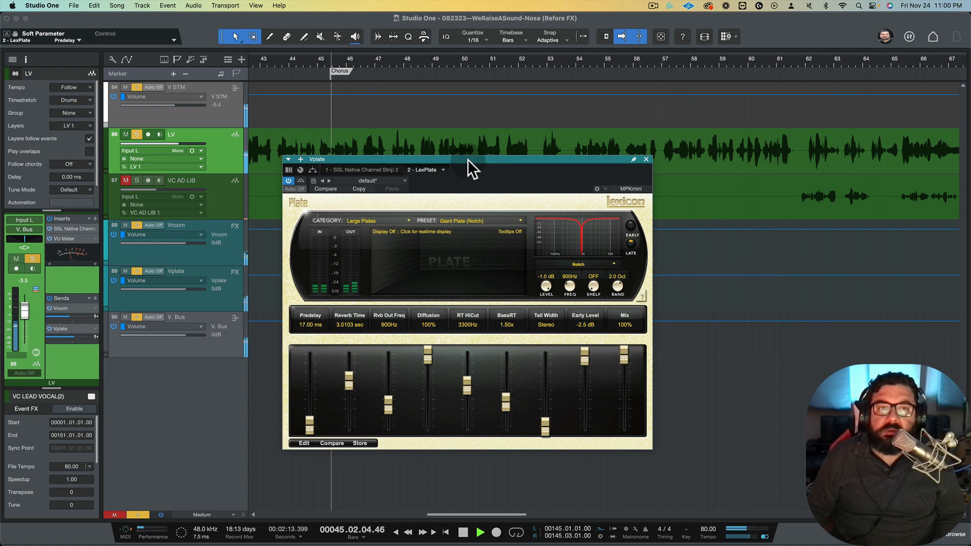
{"action": "key", "text": "space"}
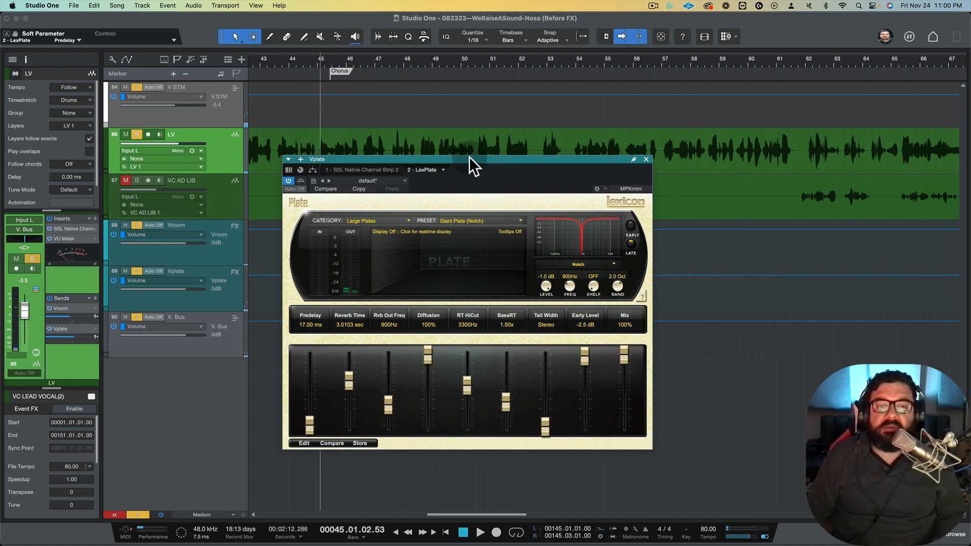
{"action": "key", "text": "space"}
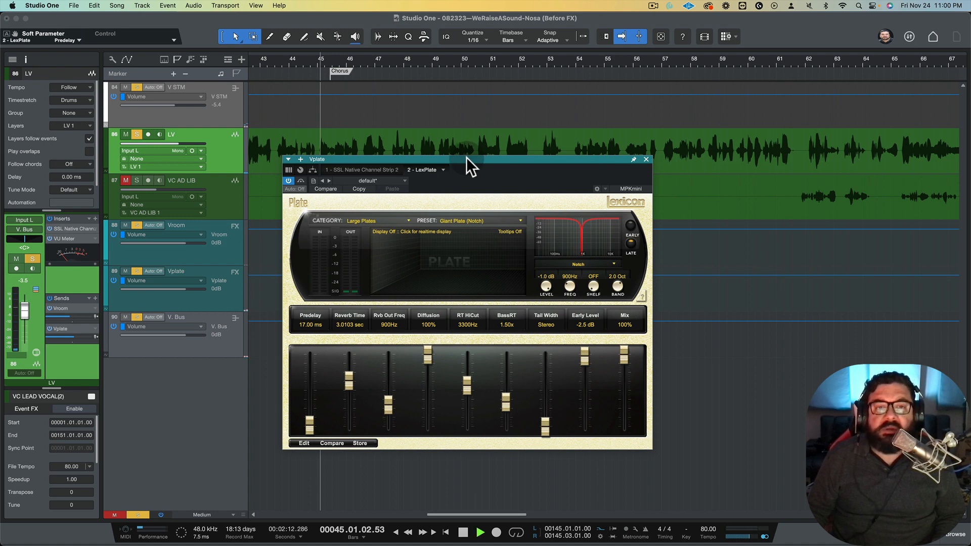
- Load LexPlate's Giant Plate (Light) preset on Vplate and audition it on the soloed lead vocal
{"action": "key", "text": "space"}
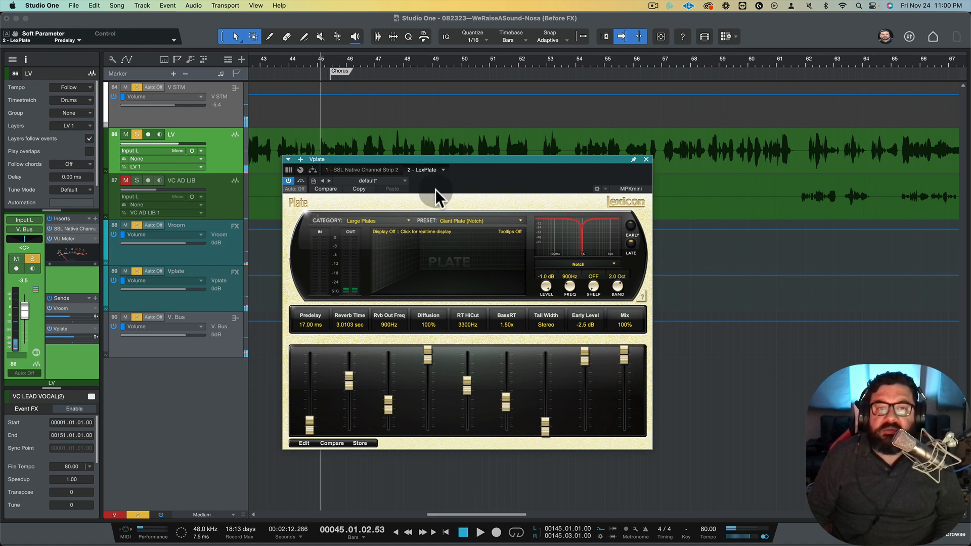
{"action": "left_click", "coordinate": [445, 223]}
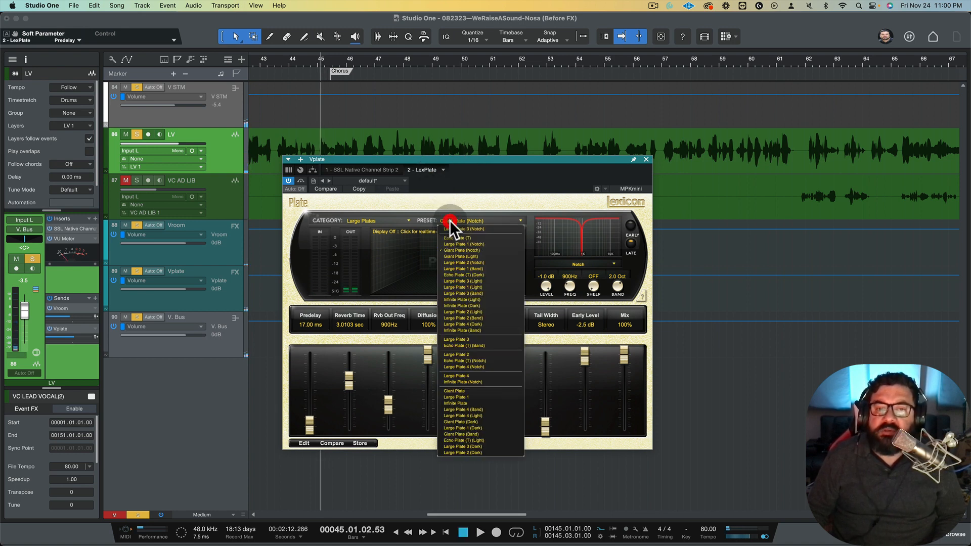
{"action": "left_click", "coordinate": [456, 256]}
{"action": "key", "text": "space"}
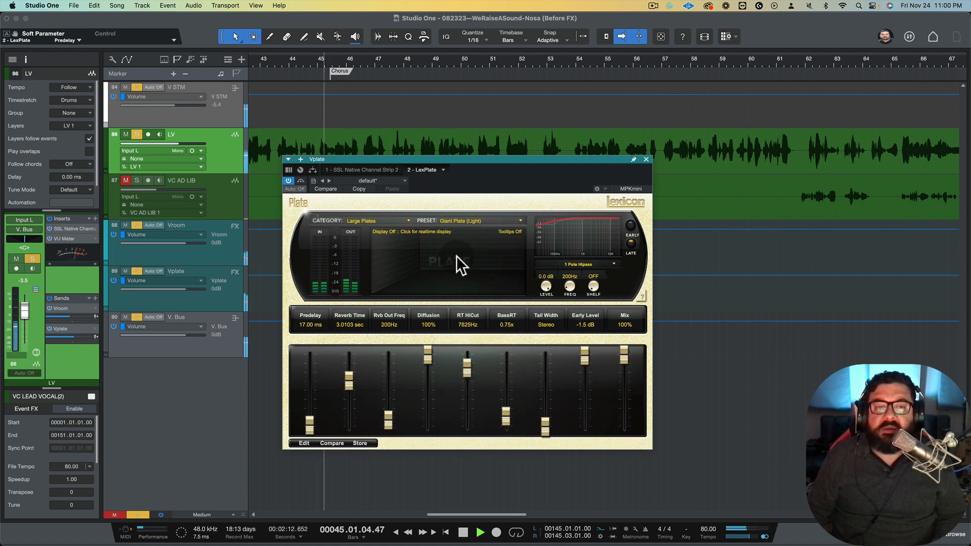
{"action": "key", "text": "space"}
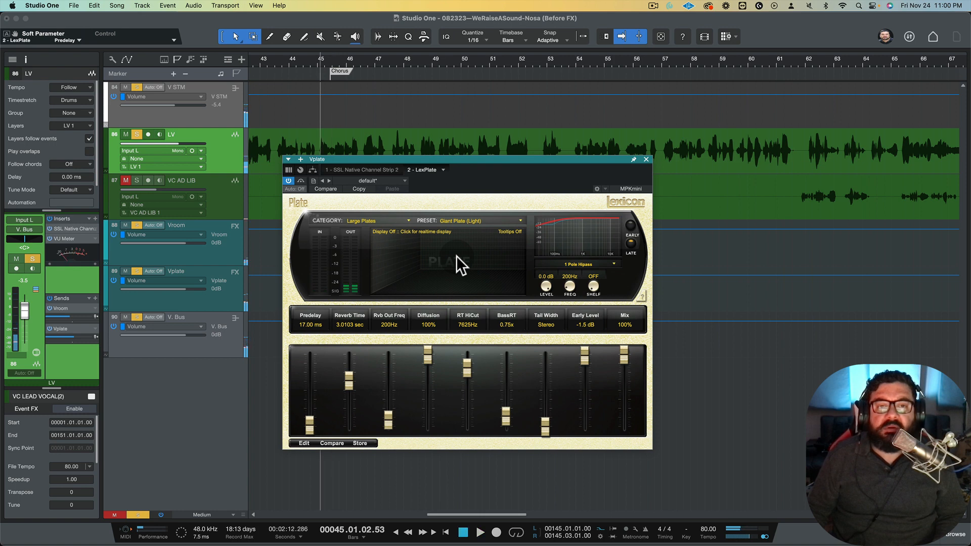
{"action": "key", "text": "space"}
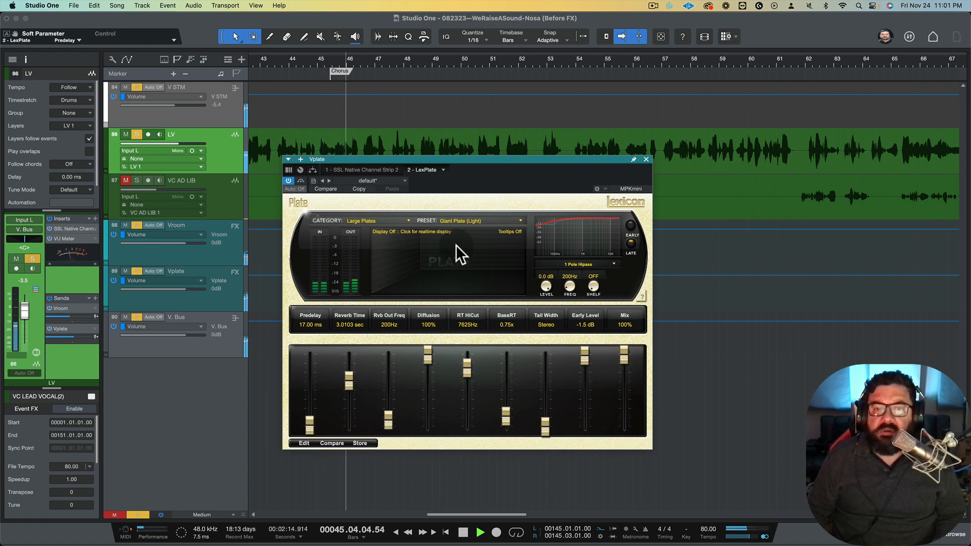
{"action": "key", "text": "space"}
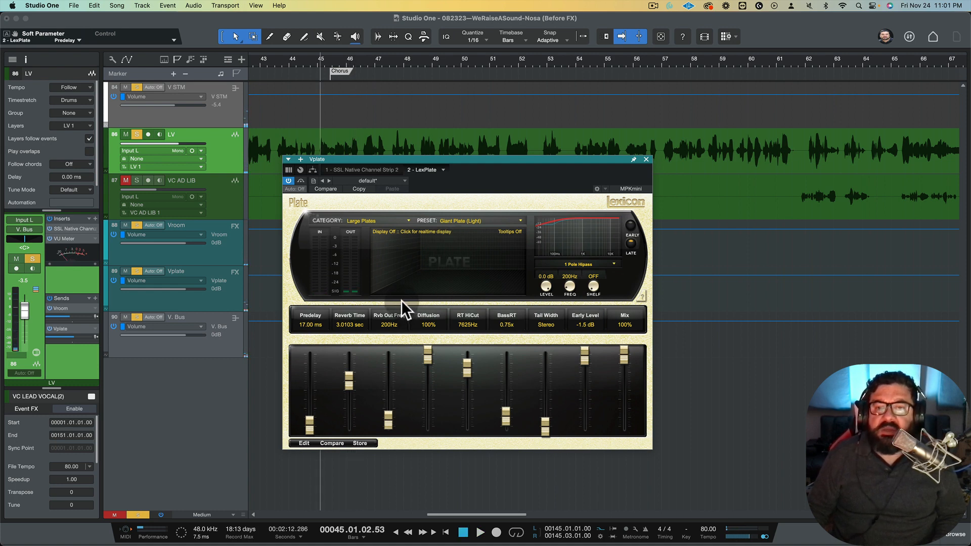
- Insert a Pro EQ after LexPlate on the Vplate channel
{"action": "left_click", "coordinate": [633, 160]}
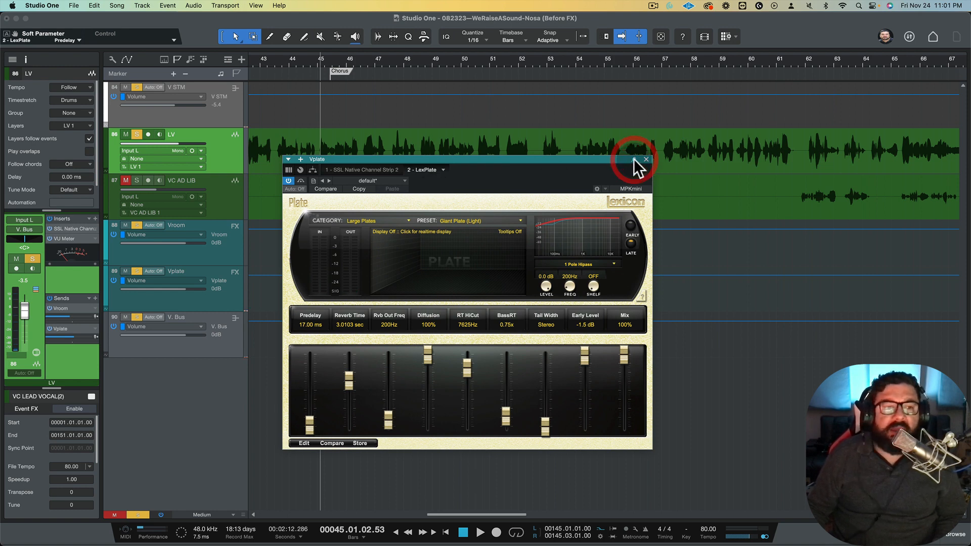
{"action": "left_click", "coordinate": [223, 282]}
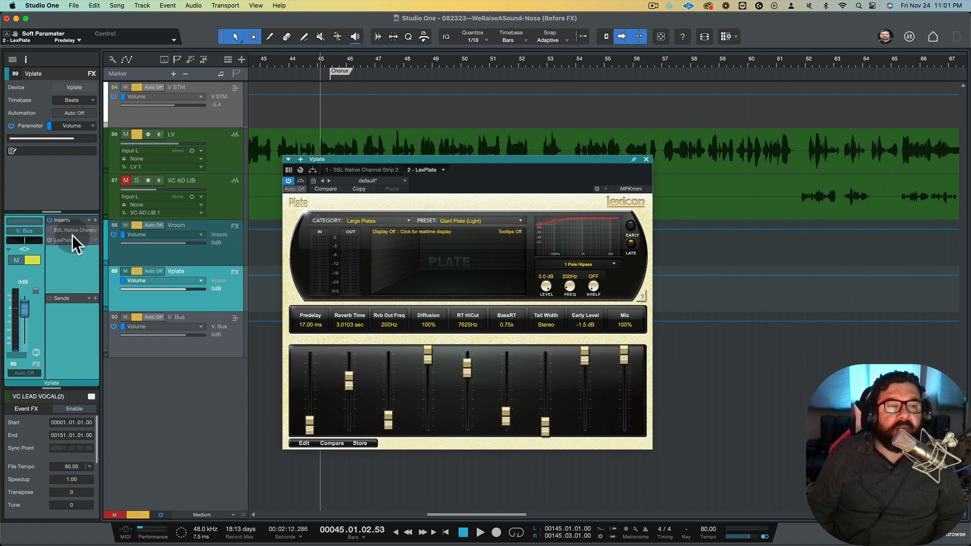
{"action": "left_click", "coordinate": [93, 221]}
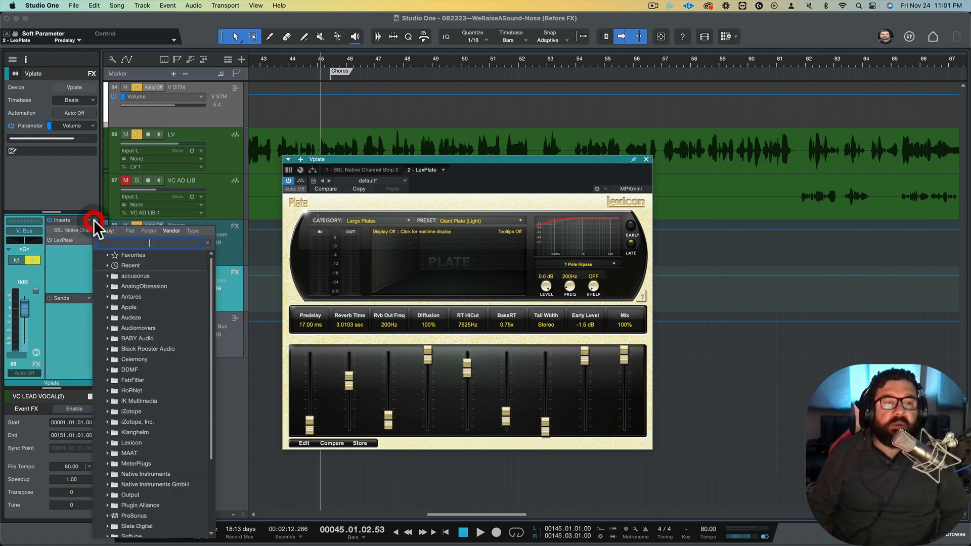
{"action": "type", "text": "eq"}
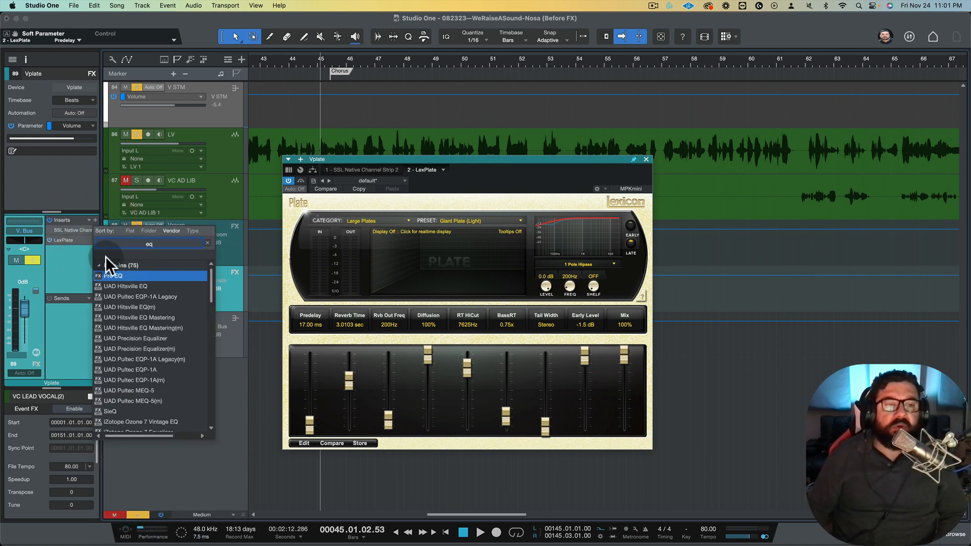
{"action": "left_click", "coordinate": [112, 275]}
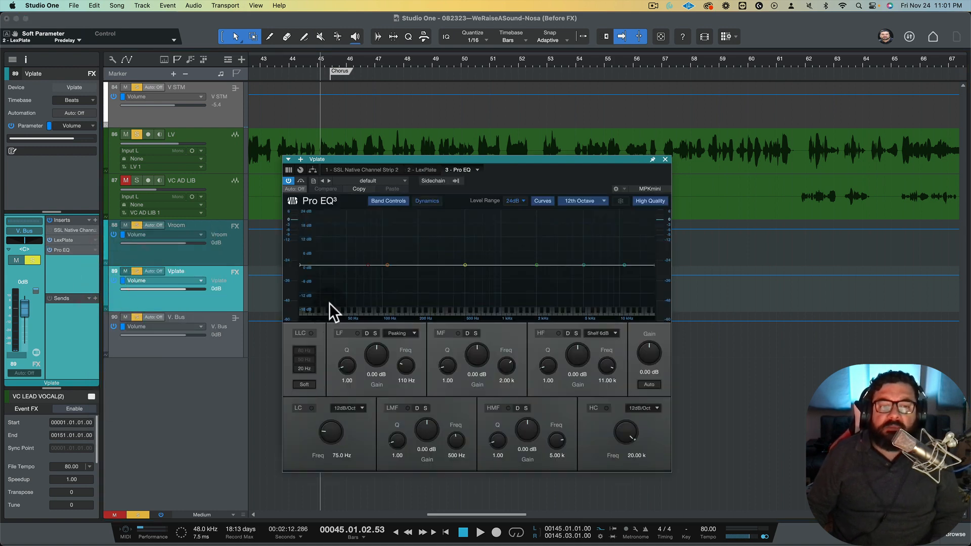
- Enable the Pro EQ low-cut filter on Vplate and tune it to 394 Hz while listening to the vocal
{"action": "left_click", "coordinate": [311, 407]}
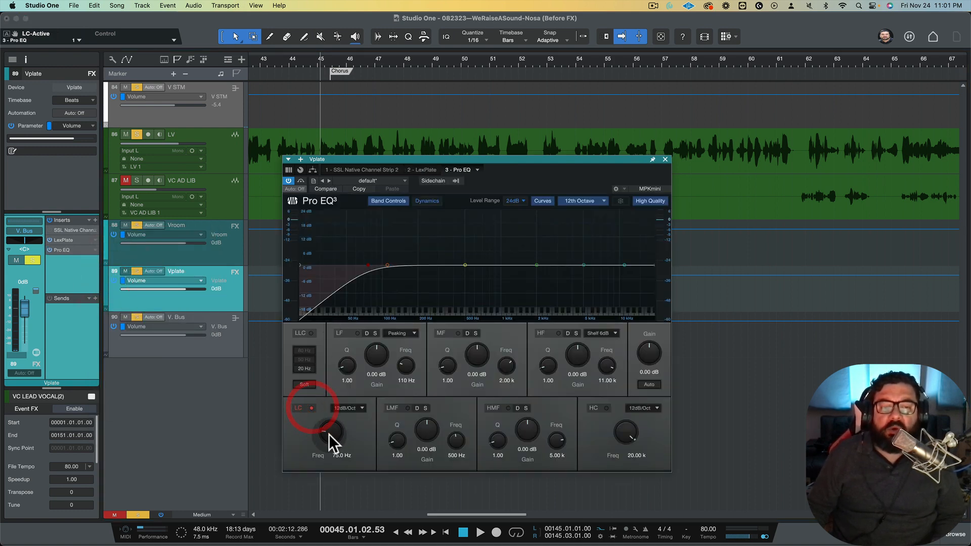
{"action": "key", "text": "space"}
{"action": "left_click_drag", "start_coordinate": [329, 432], "coordinate": [331, 410]}
{"action": "key", "text": "space"}
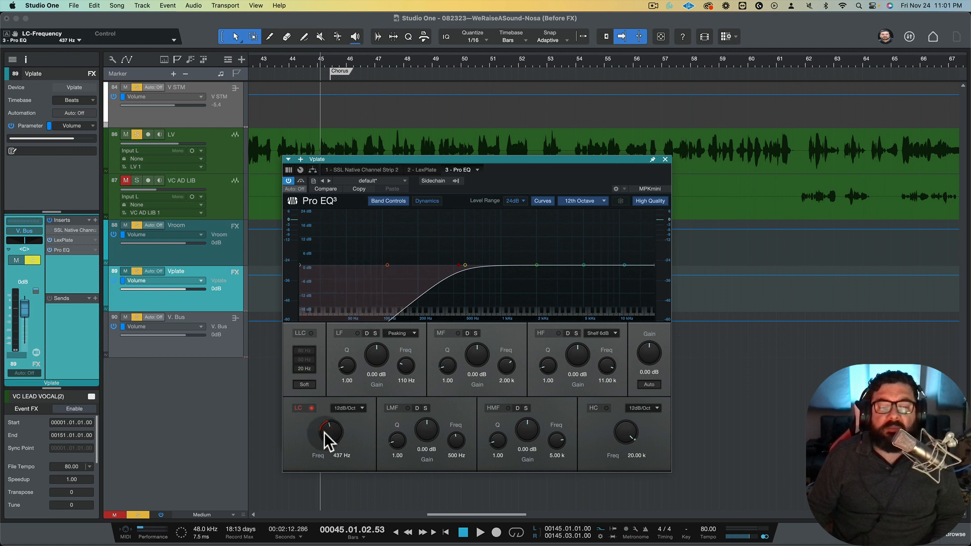
{"action": "key", "text": "space"}
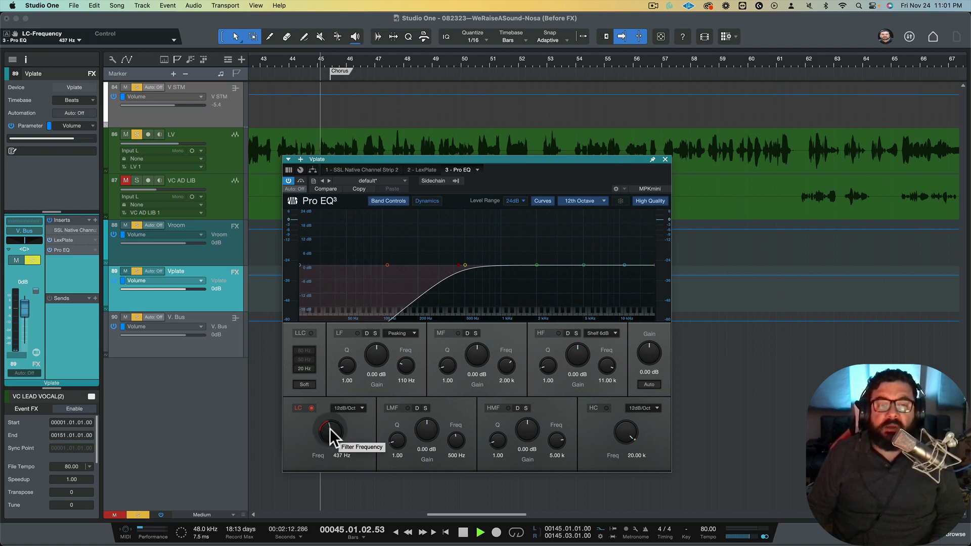
{"action": "mouse_move", "coordinate": [331, 429]}
{"action": "left_mouse_down"}
{"action": "mouse_move", "coordinate": [333, 459]}
{"action": "mouse_move", "coordinate": [335, 435]}
{"action": "left_mouse_up"}
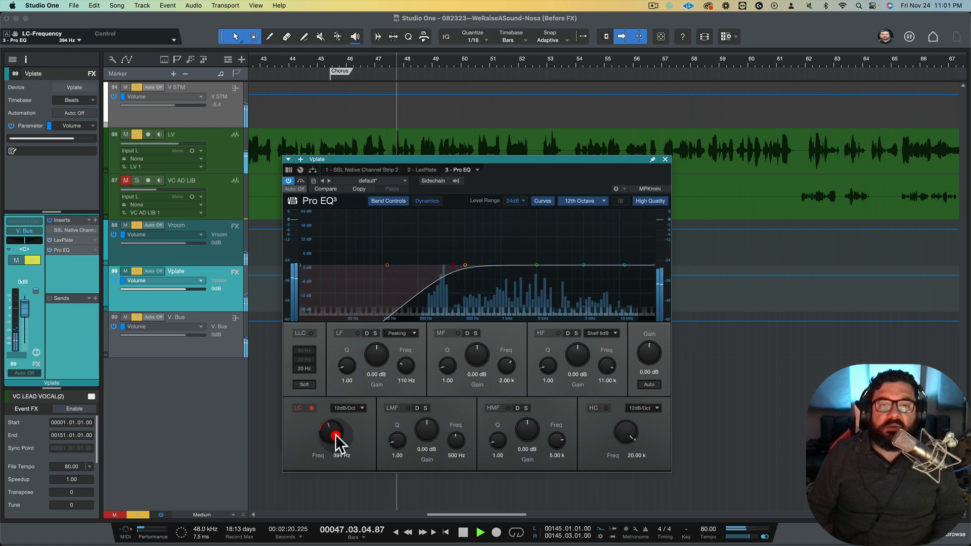
{"action": "key", "text": "space"}
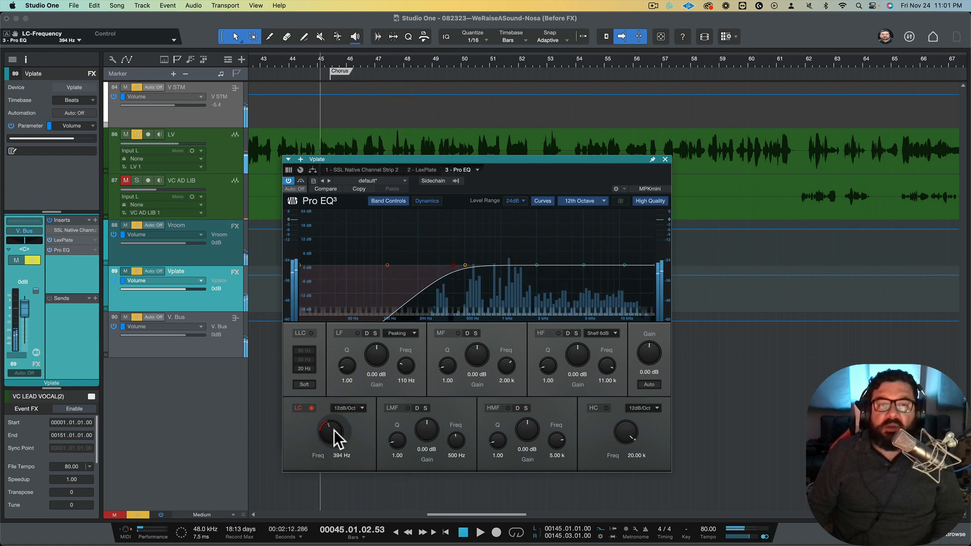
{"action": "left_click", "coordinate": [663, 159]}
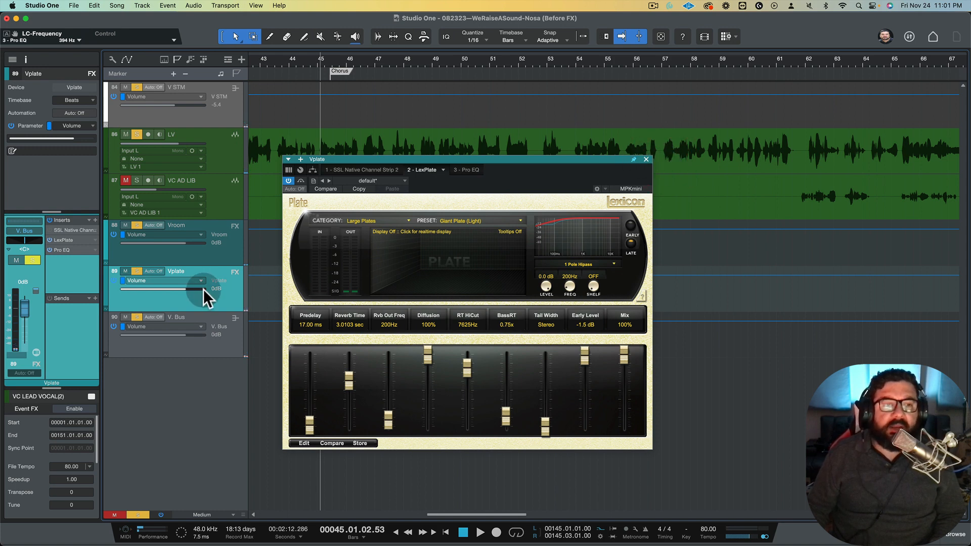
- Set the LV track's Vplate send level to about -8.7 dB while playing the soloed vocal
{"action": "left_click", "coordinate": [207, 154]}
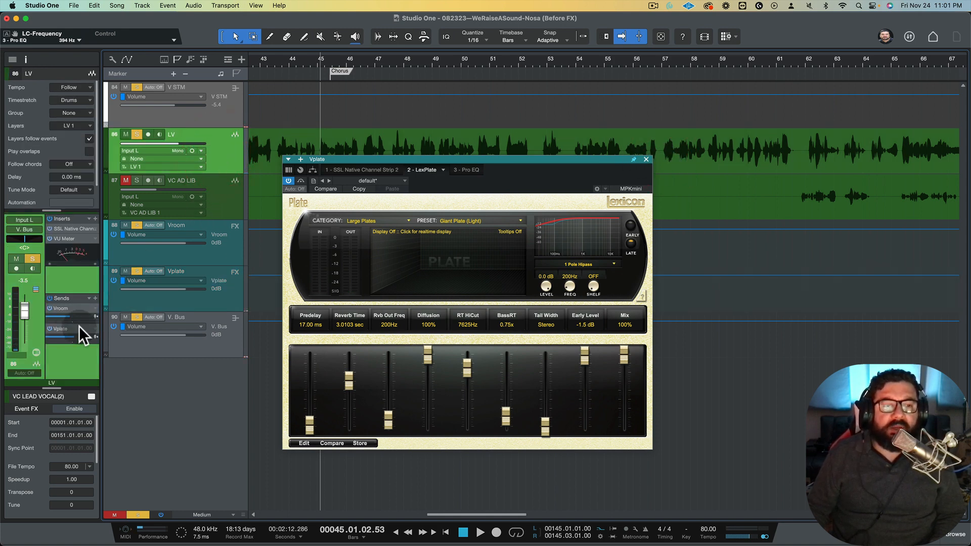
{"action": "key", "text": "space"}
{"action": "mouse_move", "coordinate": [70, 335]}
{"action": "left_mouse_down"}
{"action": "mouse_move", "coordinate": [89, 335]}
{"action": "mouse_move", "coordinate": [57, 338]}
{"action": "mouse_move", "coordinate": [68, 336]}
{"action": "left_mouse_up"}
{"action": "key", "text": "space"}
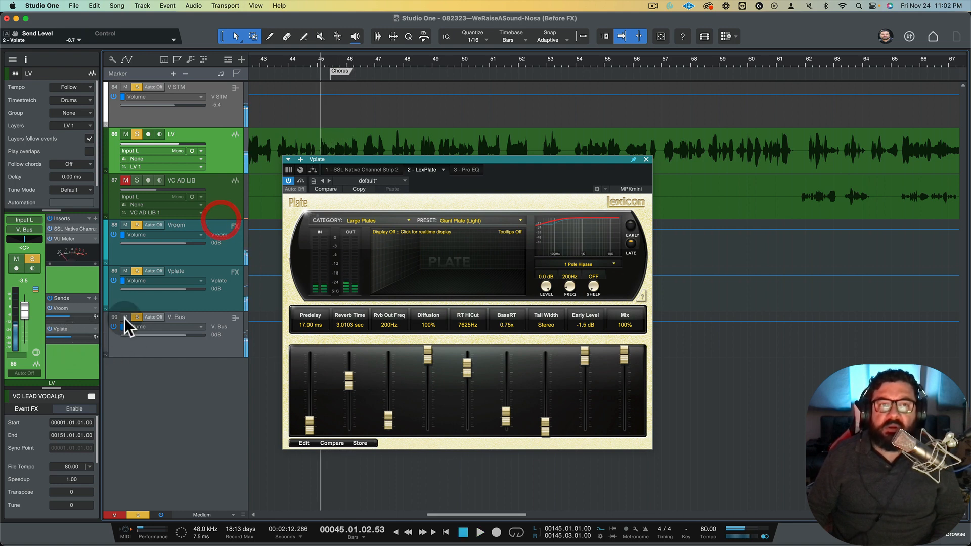
- Unsolo LV, unmute VC AD LIB, and set LV's Vplate send to -10.0 dB during full-mix playback
{"action": "left_click", "coordinate": [137, 135]}
{"action": "left_click", "coordinate": [126, 180]}
{"action": "left_click", "coordinate": [126, 225]}
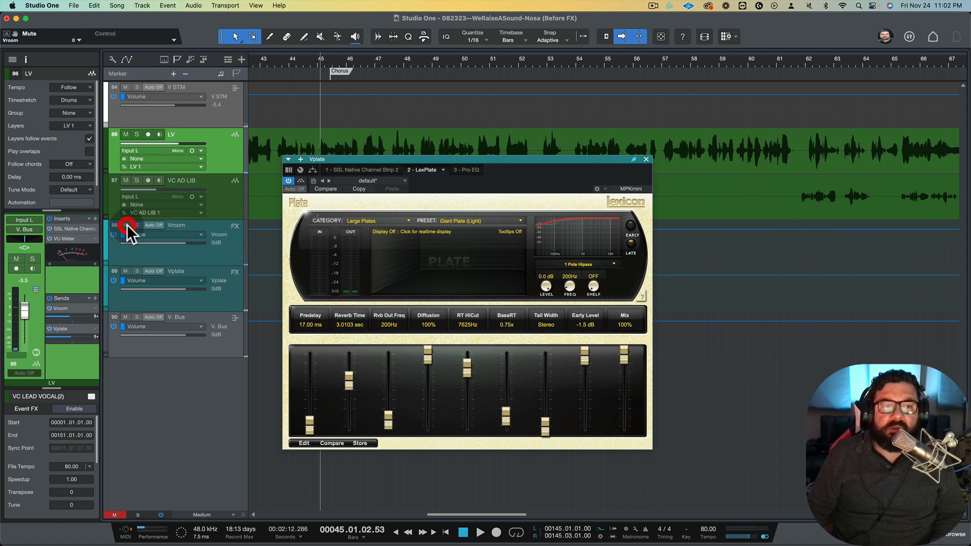
{"action": "key", "text": "space"}
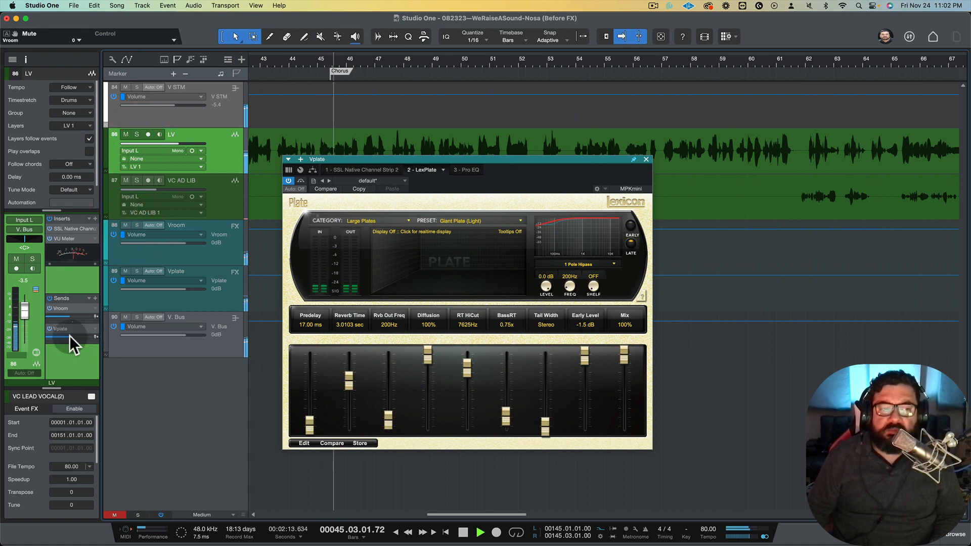
{"action": "mouse_move", "coordinate": [69, 335]}
{"action": "left_mouse_down"}
{"action": "mouse_move", "coordinate": [81, 336]}
{"action": "mouse_move", "coordinate": [59, 338]}
{"action": "mouse_move", "coordinate": [68, 339]}
{"action": "left_mouse_up"}
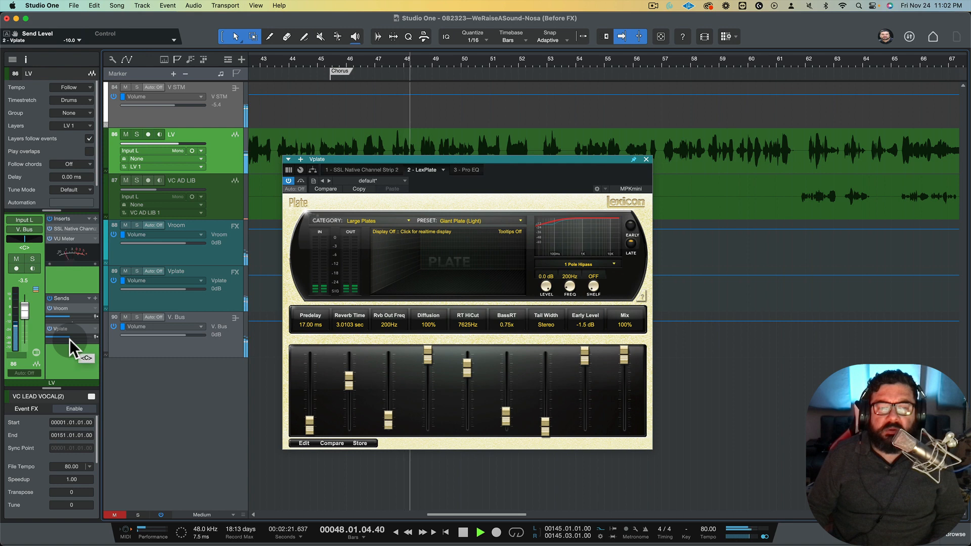
{"action": "key", "text": "space"}
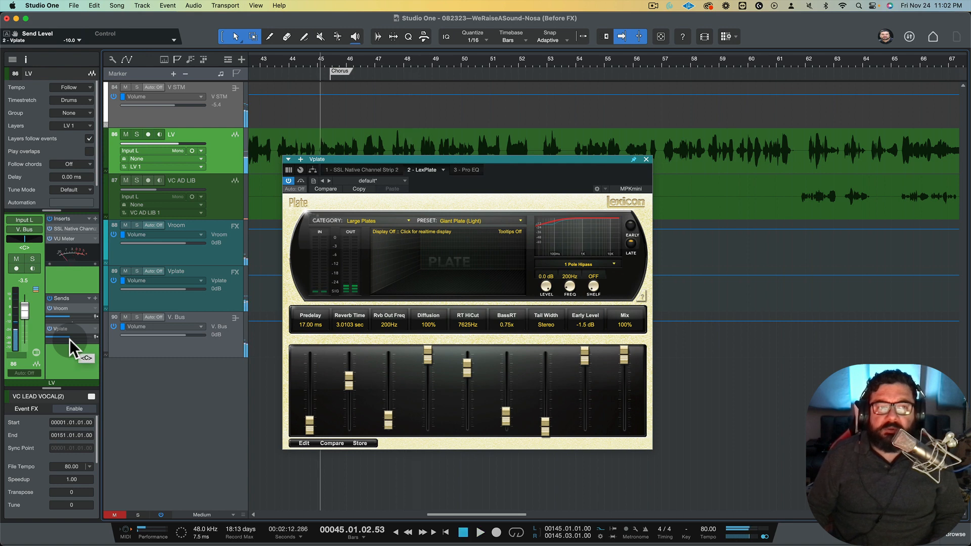
- Solo the LV track with VC AD LIB unmuted and audition the vocal with both reverb sends
{"action": "left_click", "coordinate": [137, 135]}
{"action": "left_click", "coordinate": [125, 180]}
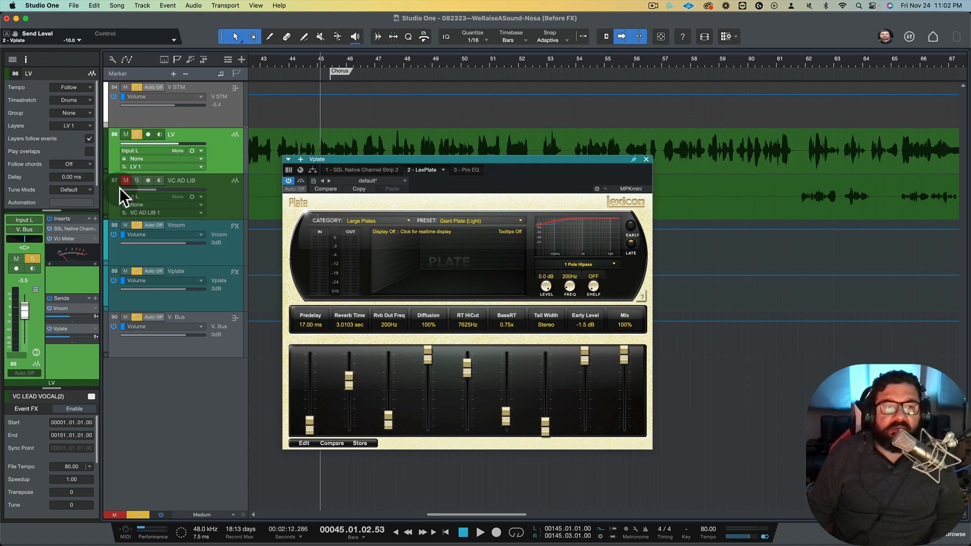
{"action": "left_click", "coordinate": [126, 180]}
{"action": "key", "text": "space"}
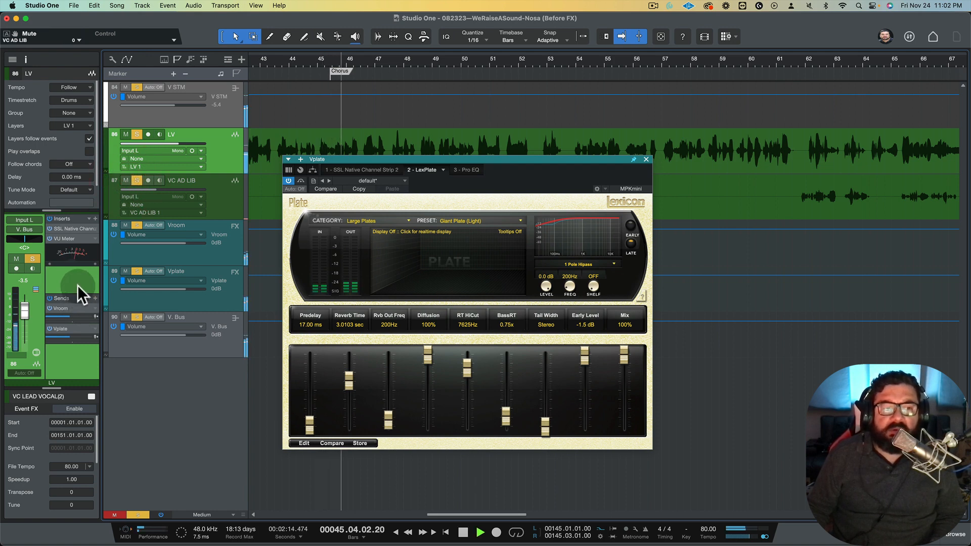
{"action": "key", "text": "space"}
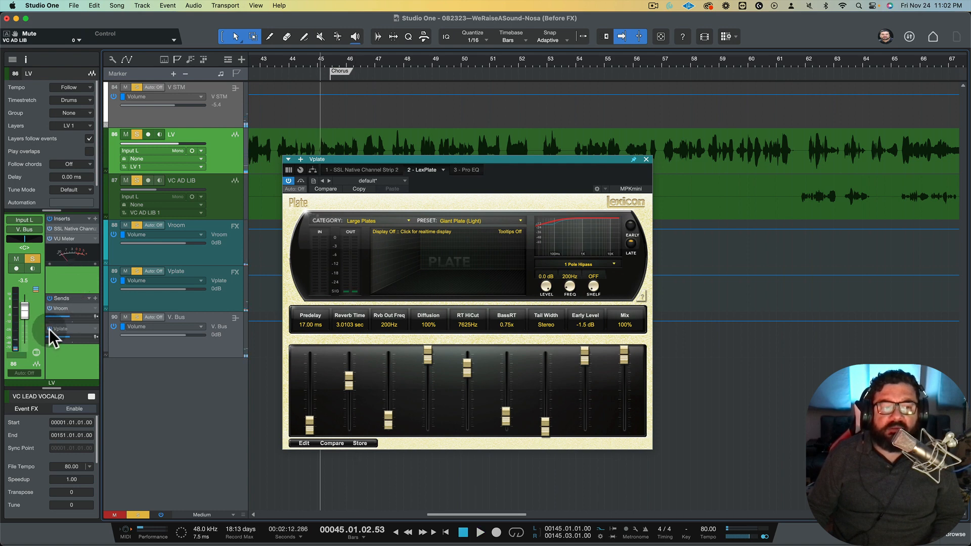
- Compare the soloed vocal by switching its Vroom and Vplate sends off and on, and close the plate editor
{"action": "left_click", "coordinate": [49, 309]}
{"action": "key", "text": "space"}
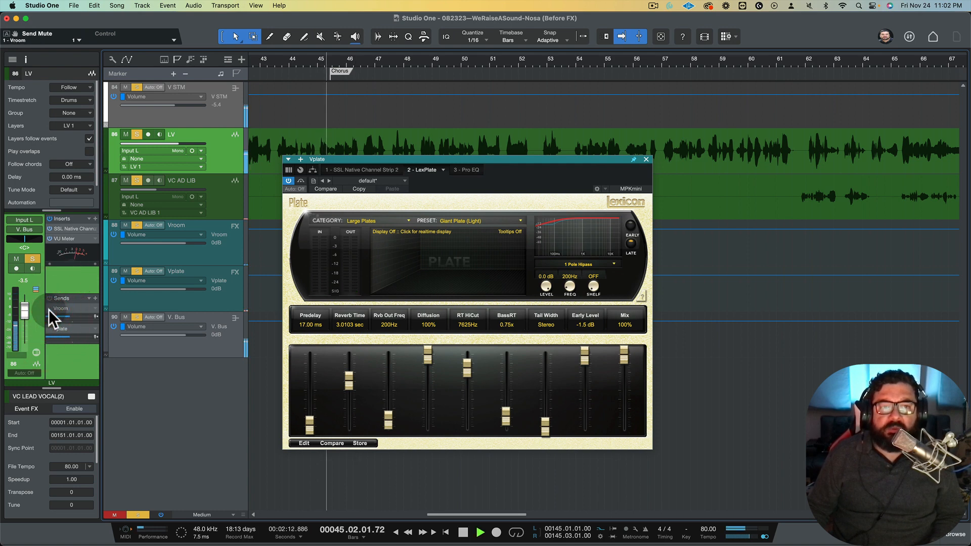
{"action": "left_click", "coordinate": [49, 309]}
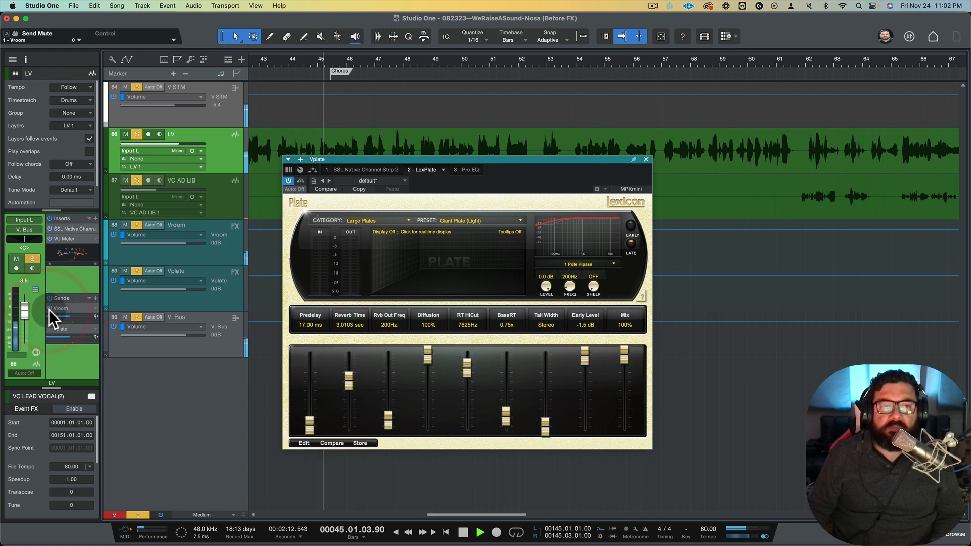
{"action": "key", "text": "space"}
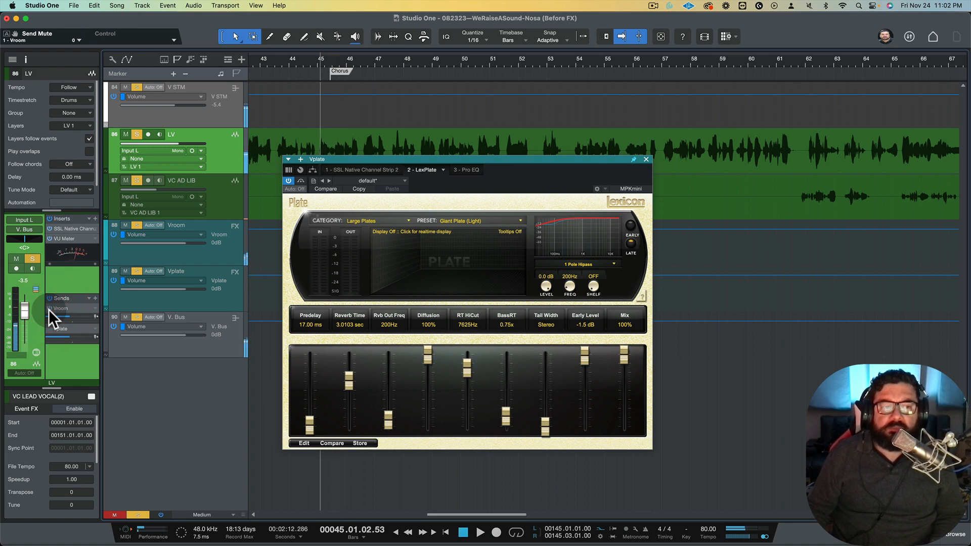
{"action": "left_click", "coordinate": [51, 328]}
{"action": "key", "text": "space"}
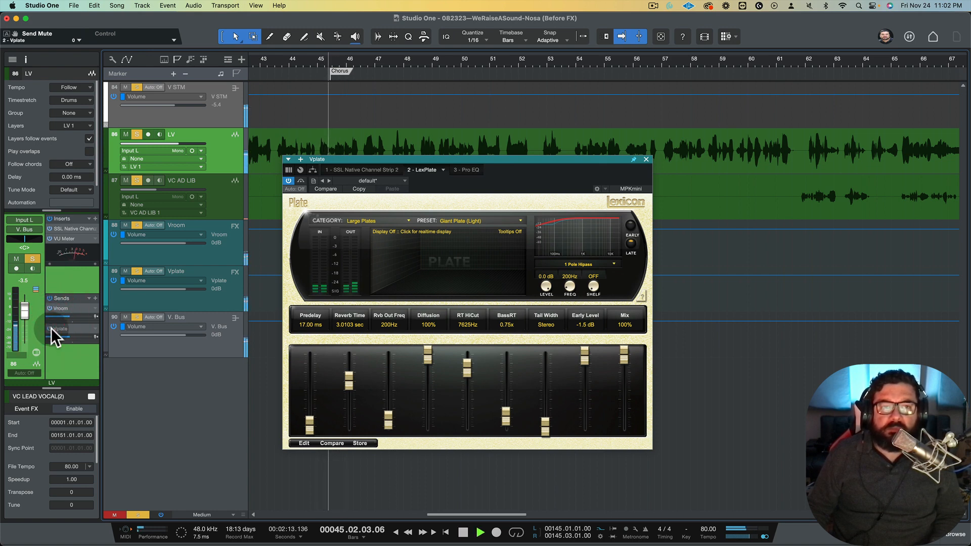
{"action": "key", "text": "space"}
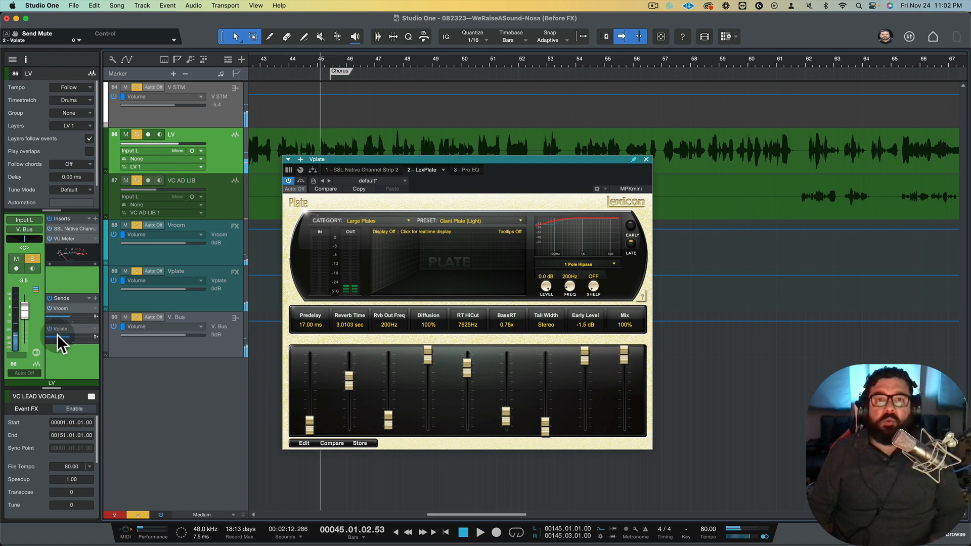
{"action": "mouse_move", "coordinate": [57, 335]}
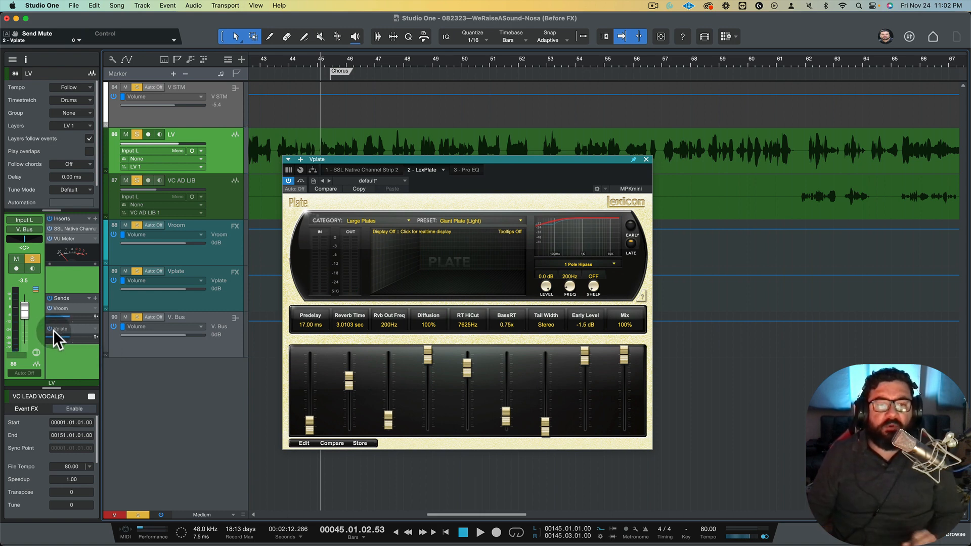
{"action": "left_click", "coordinate": [645, 159]}
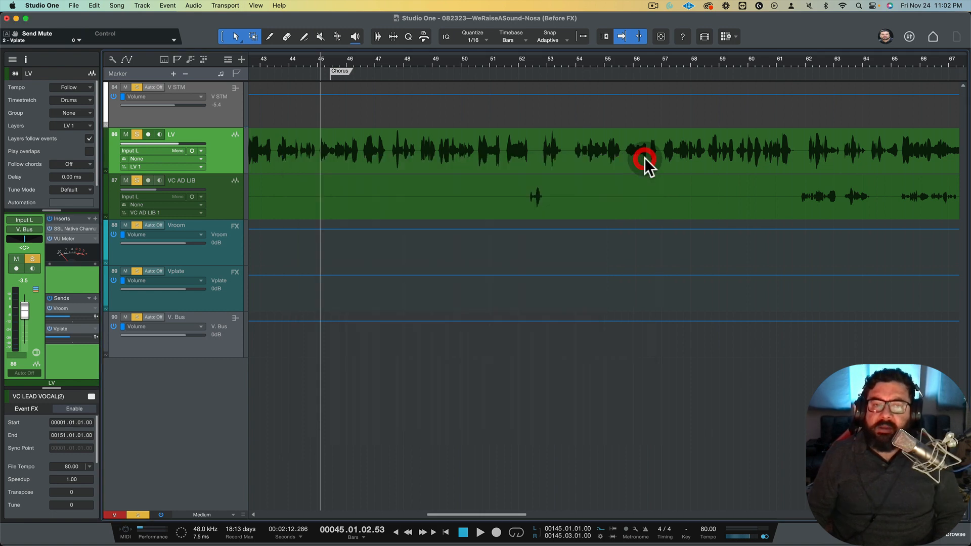
- Unsolo the LV track and open the effects browser
{"action": "left_click", "coordinate": [137, 134]}
{"action": "left_click", "coordinate": [137, 134]}
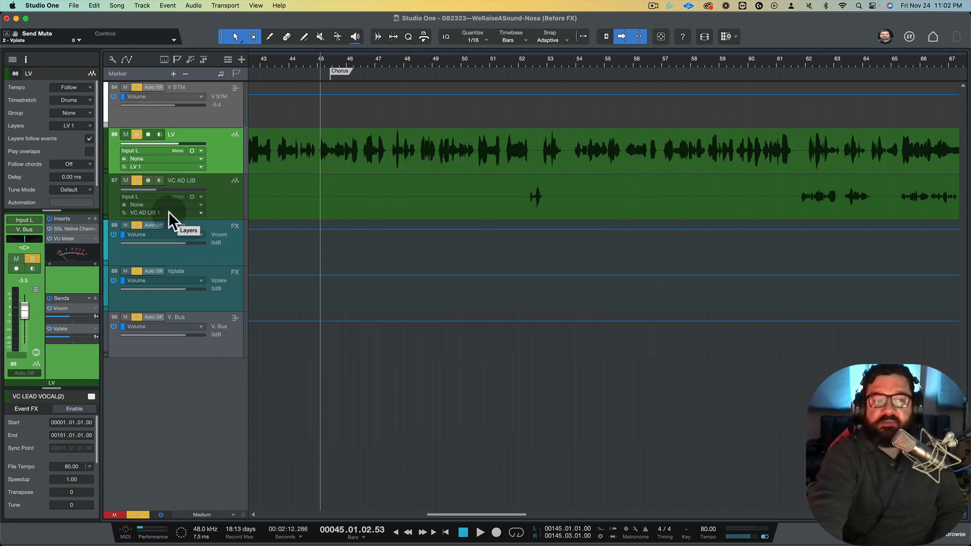
{"action": "key", "text": "s"}
{"action": "key", "text": "F5"}
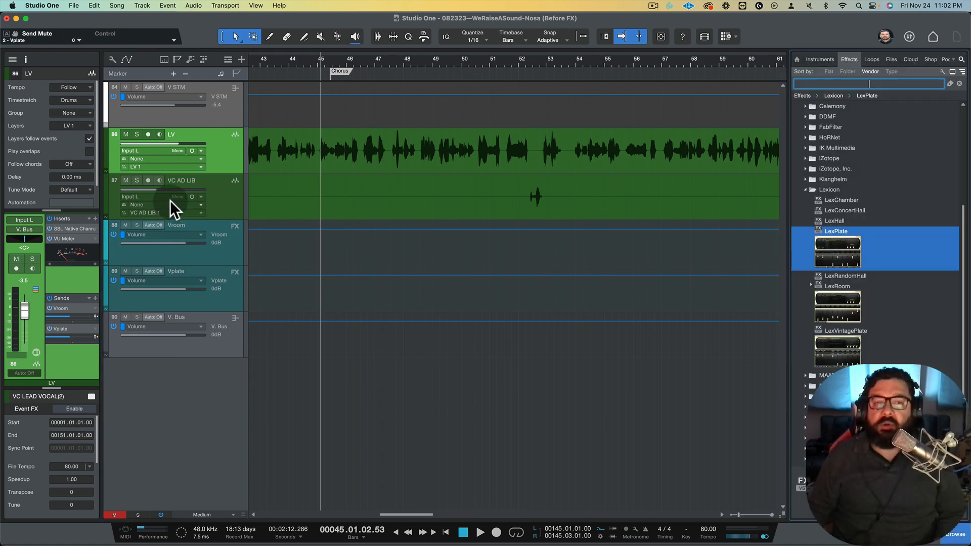
- Find EchoBoy among the Soundtoys effects and add it to the LV track's sends as a new FX channel
{"action": "left_click", "coordinate": [805, 189]}
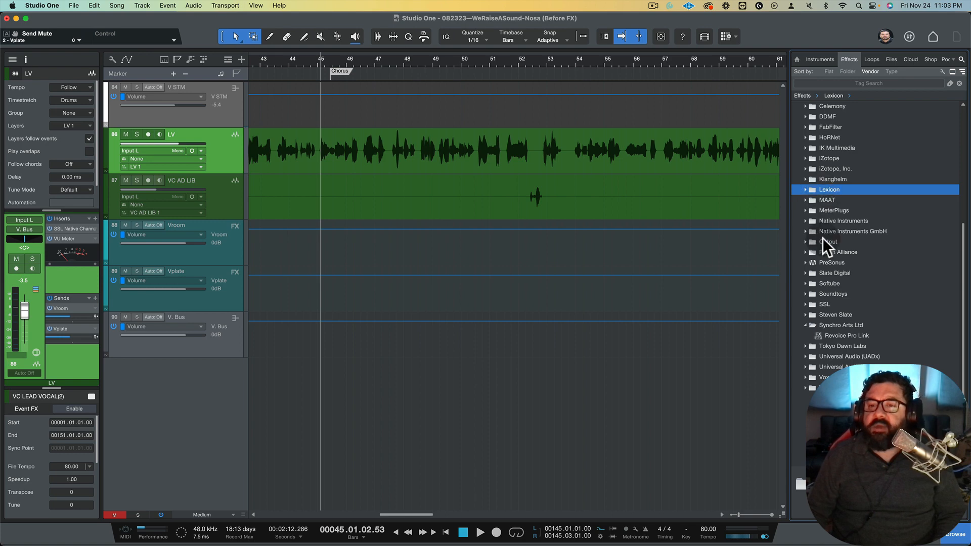
{"action": "left_click", "coordinate": [803, 294]}
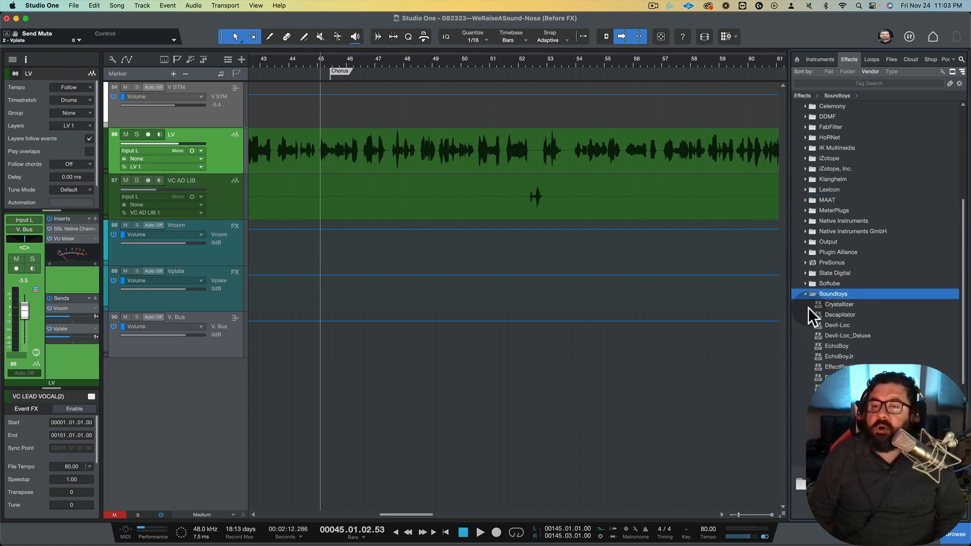
{"action": "scroll", "coordinate": [808, 308], "scroll_direction": "down", "scroll_amount": 1}
{"action": "scroll", "coordinate": [808, 308], "scroll_direction": "down", "scroll_amount": 2}
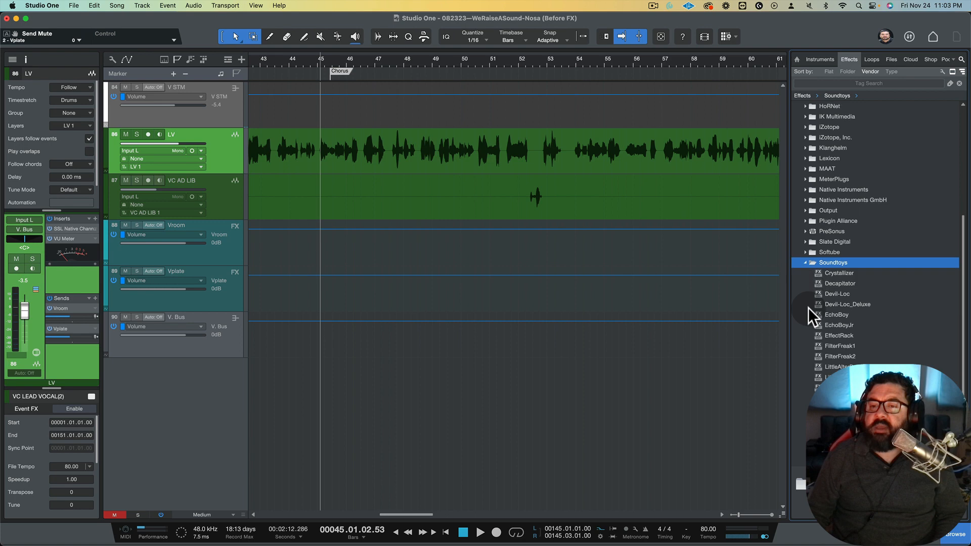
{"action": "left_click", "coordinate": [835, 315]}
{"action": "left_click_drag", "start_coordinate": [835, 314], "coordinate": [68, 360]}
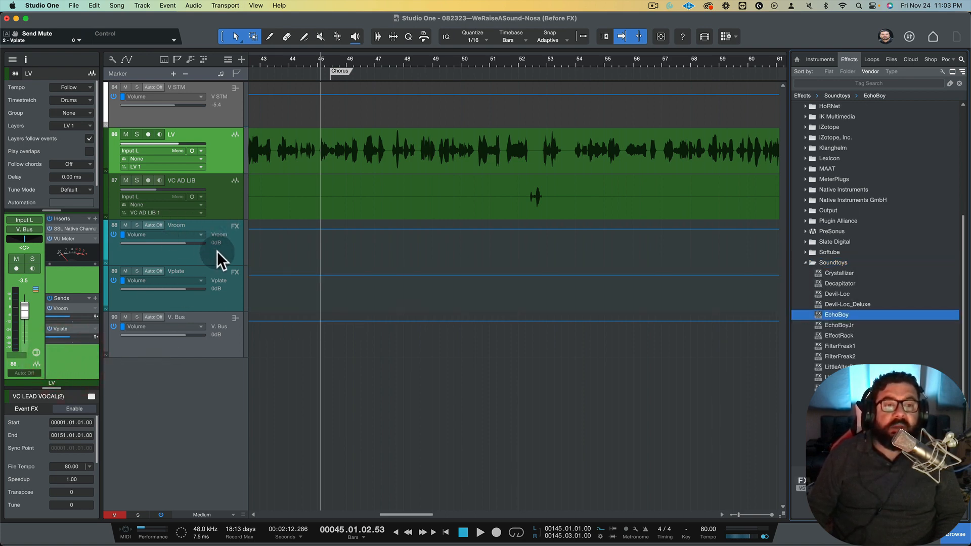
- Move the EchoBoy FX track below Vplate and rename it "1/6 VDelay"
{"action": "left_click", "coordinate": [223, 196]}
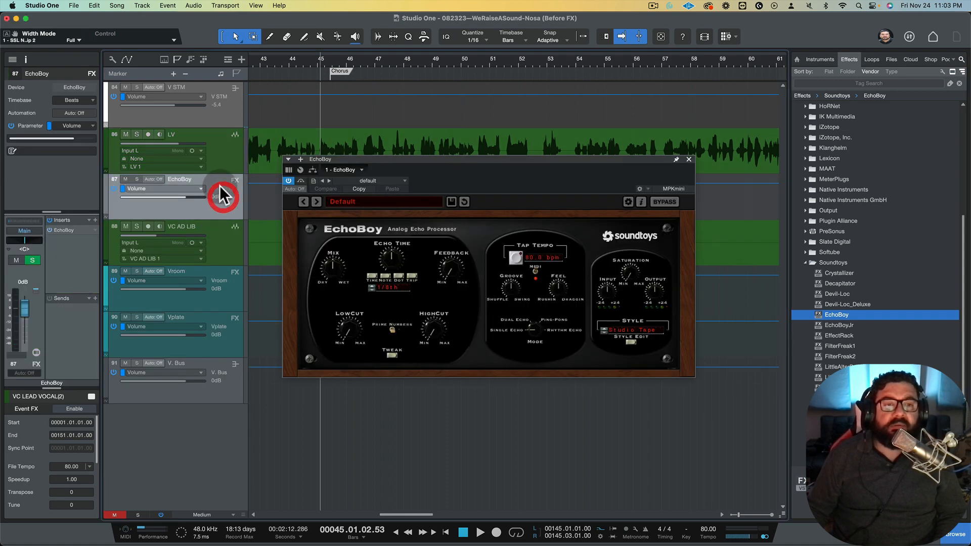
{"action": "left_click_drag", "start_coordinate": [222, 195], "coordinate": [205, 356]}
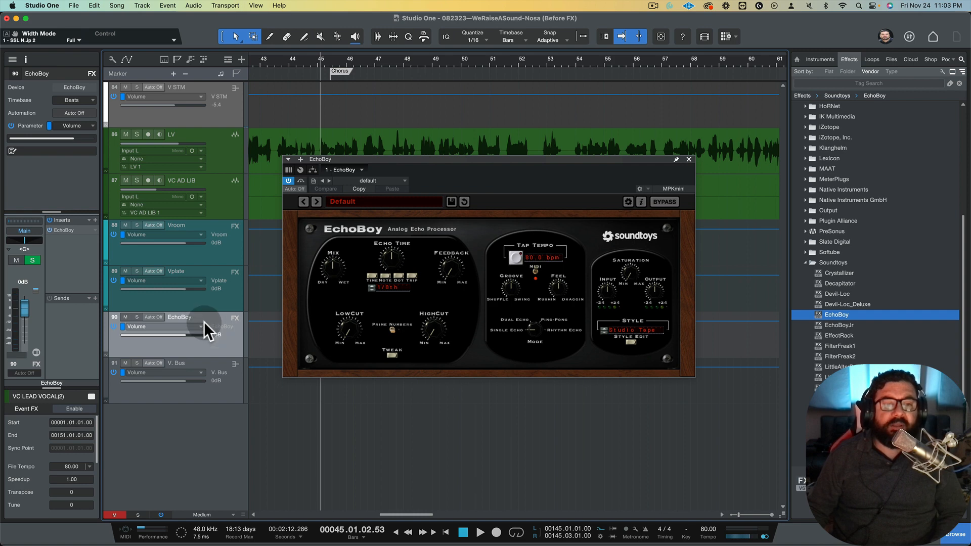
{"action": "double_click", "coordinate": [183, 317]}
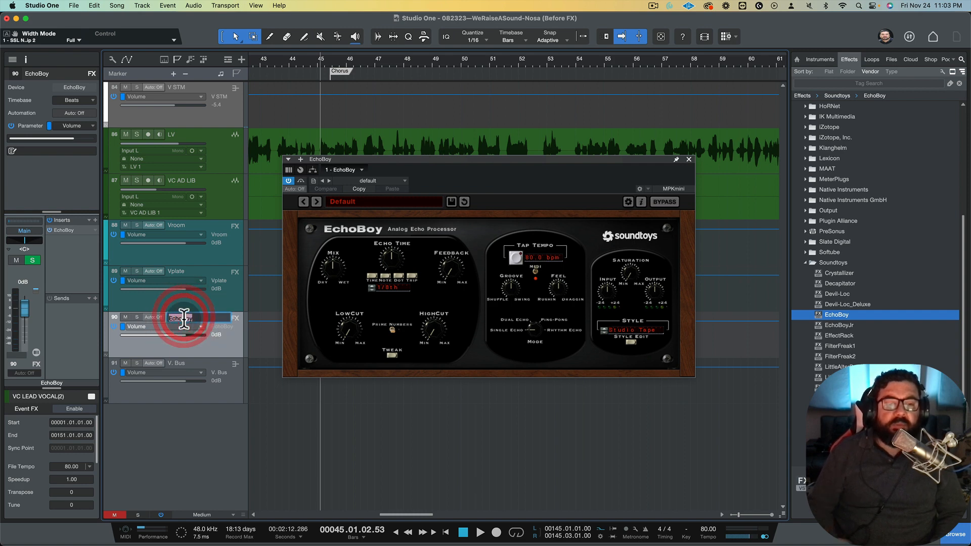
{"action": "type", "text": "V"}
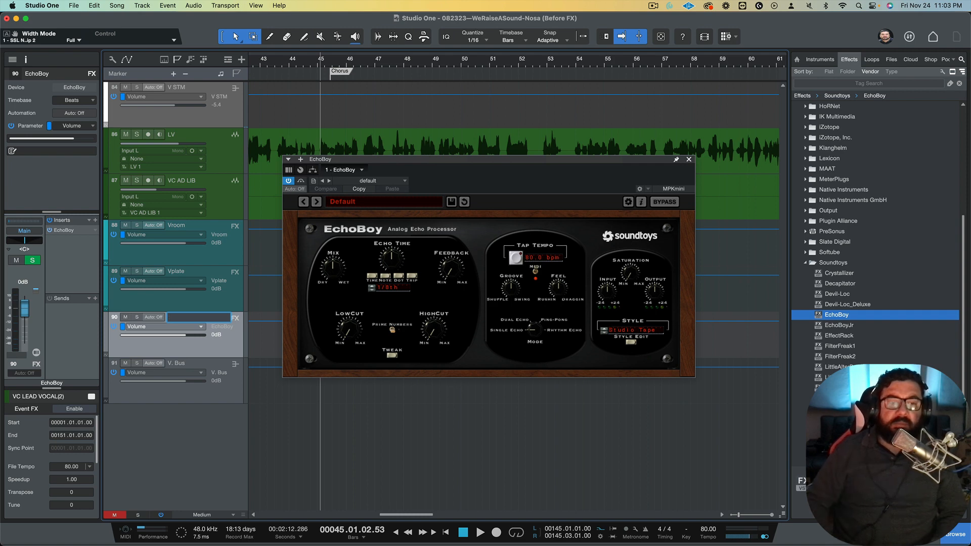
{"action": "type", "text": "1/6 VDelay"}
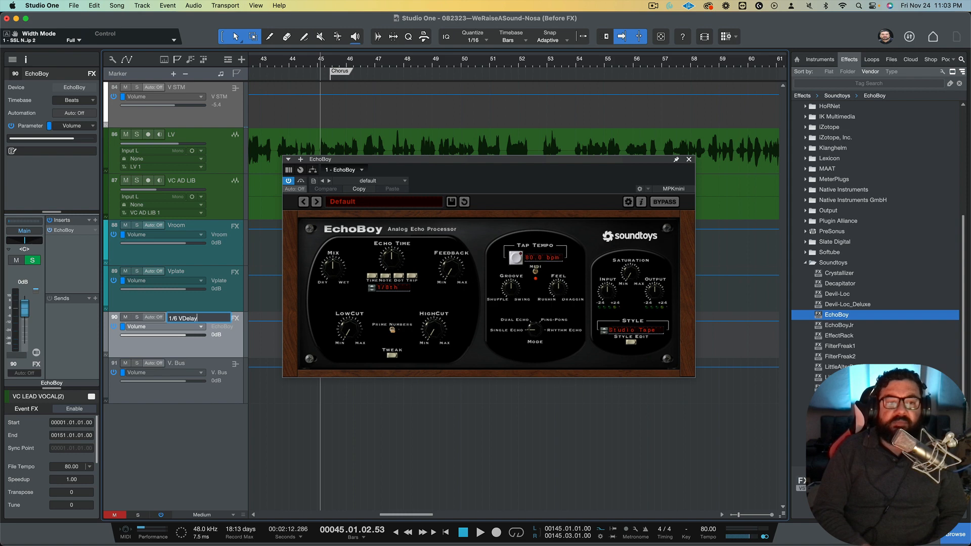
{"action": "key", "text": "Return"}
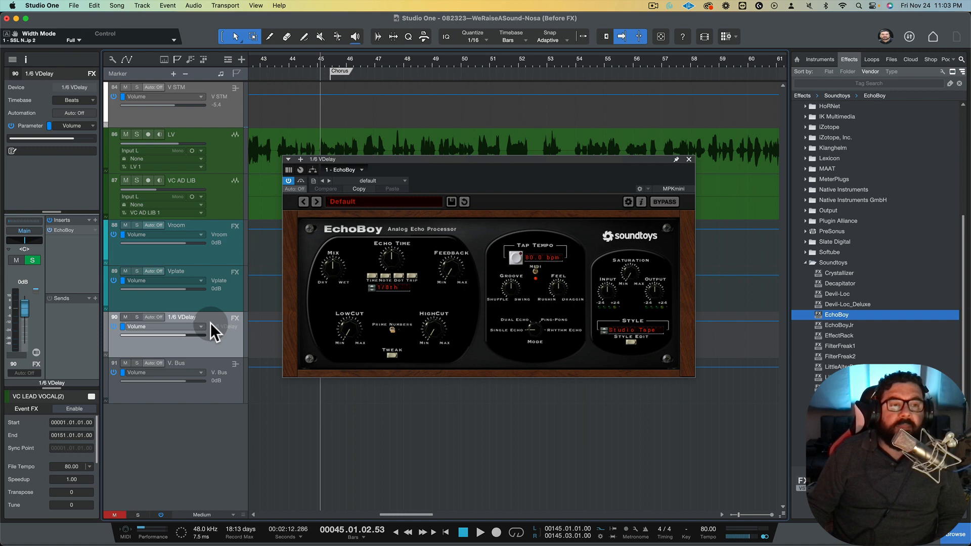
- Copy the SSL Native Channel Strip 2 insert from Vroom to 1/6 VDelay and place it ahead of EchoBoy
{"action": "left_click", "coordinate": [223, 236]}
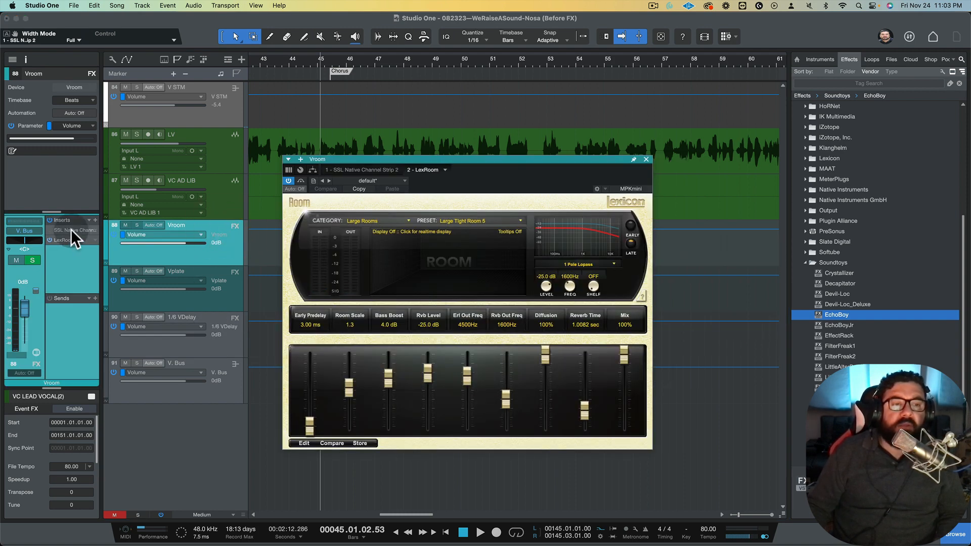
{"action": "left_click_drag", "start_coordinate": [81, 231], "coordinate": [220, 329]}
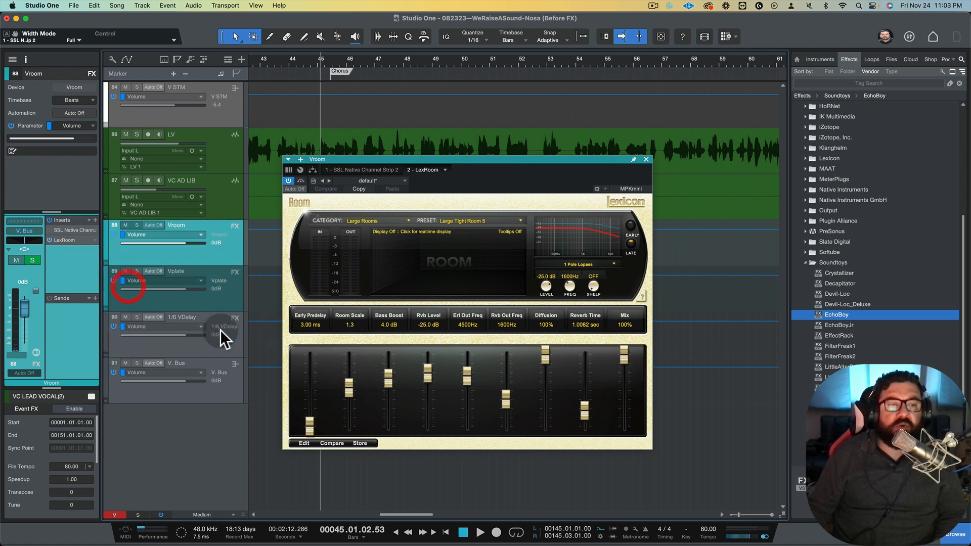
{"action": "left_click", "coordinate": [217, 327]}
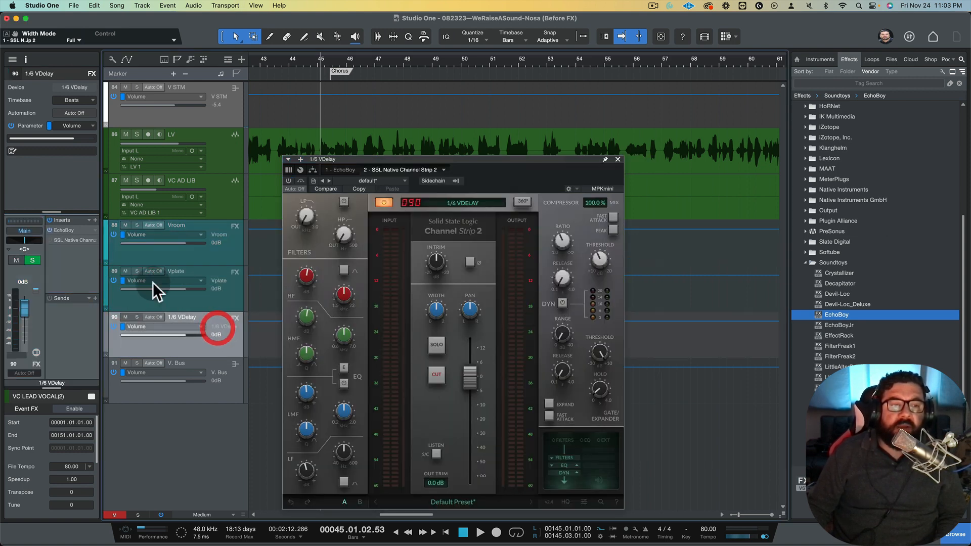
{"action": "left_click_drag", "start_coordinate": [68, 229], "coordinate": [70, 226]}
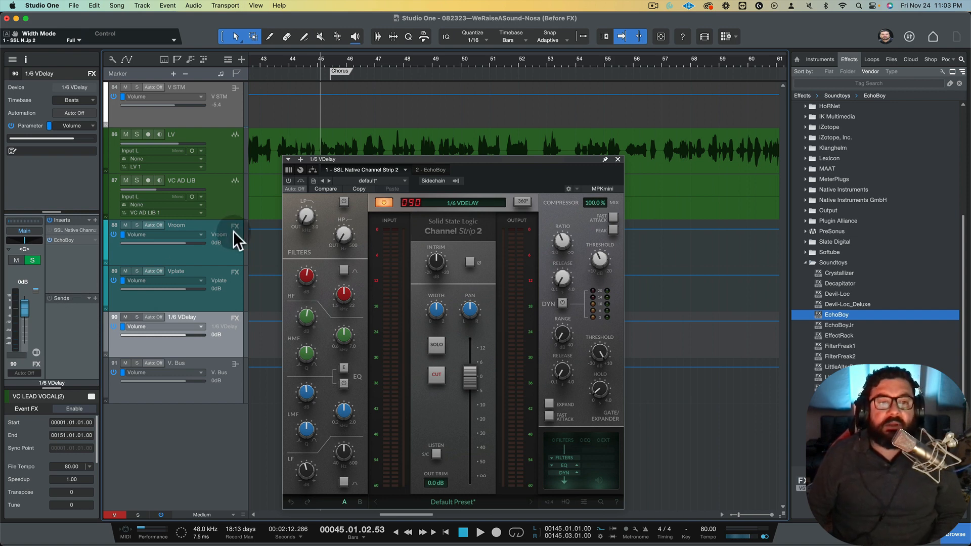
- Select the tracks from Vroom through 1/6 VDelay and give them all the same teal colour
{"action": "left_click", "coordinate": [219, 245]}
{"action": "left_click", "coordinate": [225, 329], "text": "shift"}
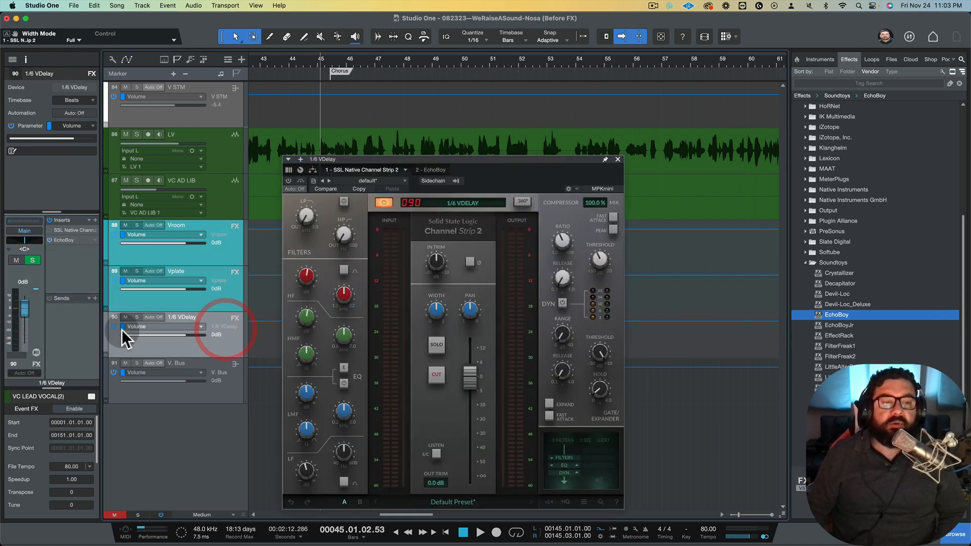
{"action": "left_click", "coordinate": [105, 335]}
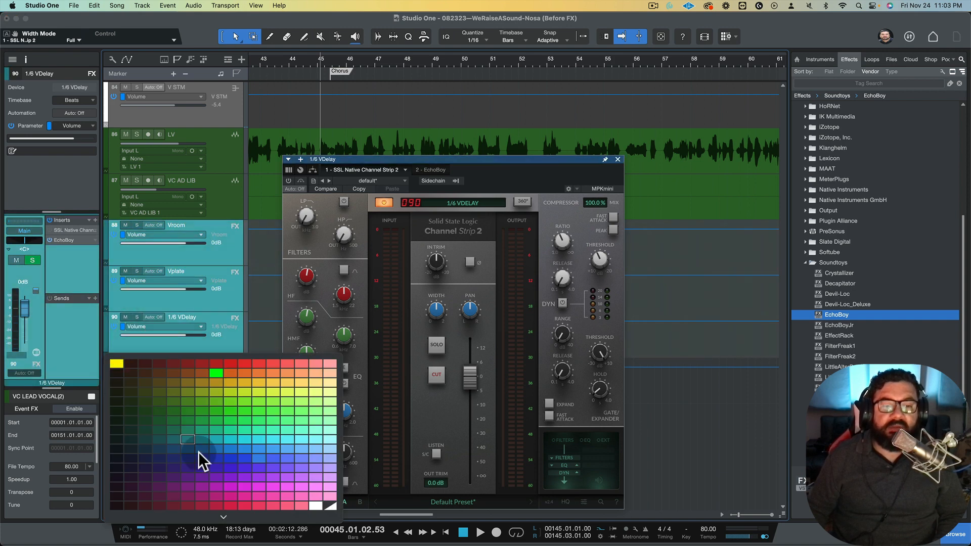
{"action": "left_click", "coordinate": [213, 438]}
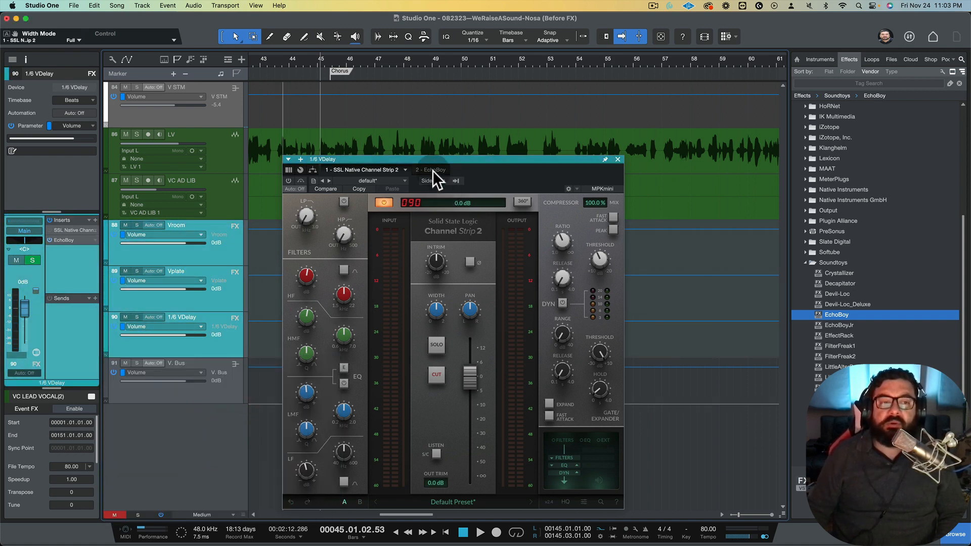
- Solo the LV track, open the EchoBoy editor from its 1/6 VDelay send, and audition the vocal briefly
{"action": "left_click", "coordinate": [217, 153]}
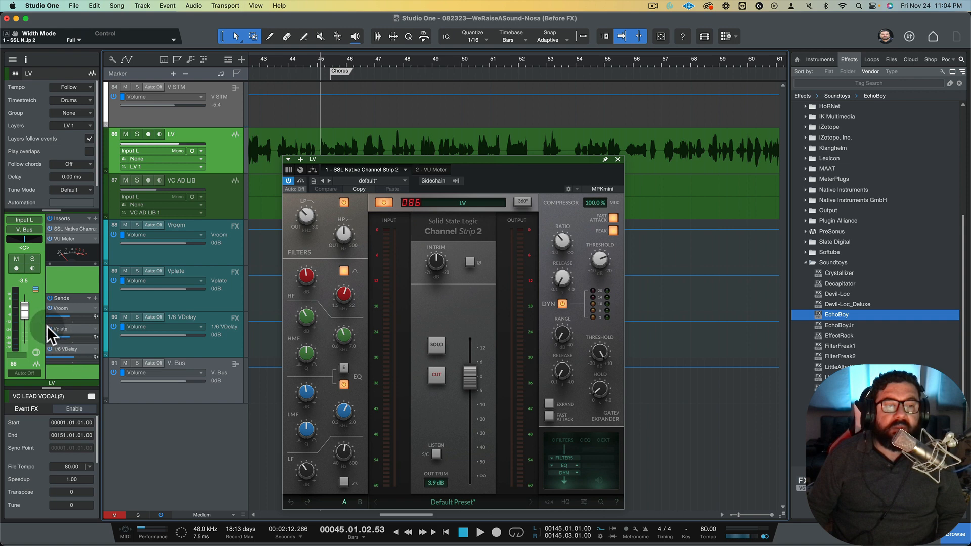
{"action": "left_click", "coordinate": [51, 309]}
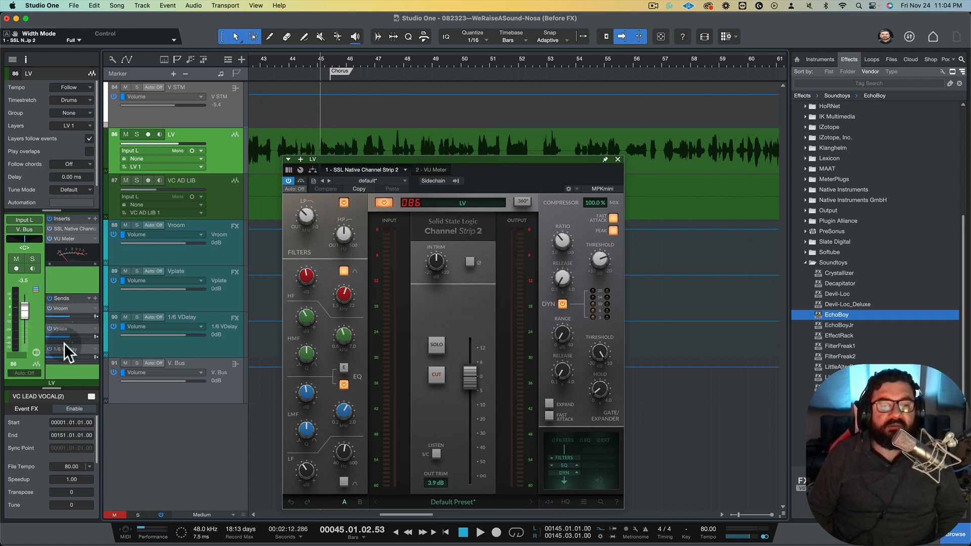
{"action": "left_click", "coordinate": [137, 134]}
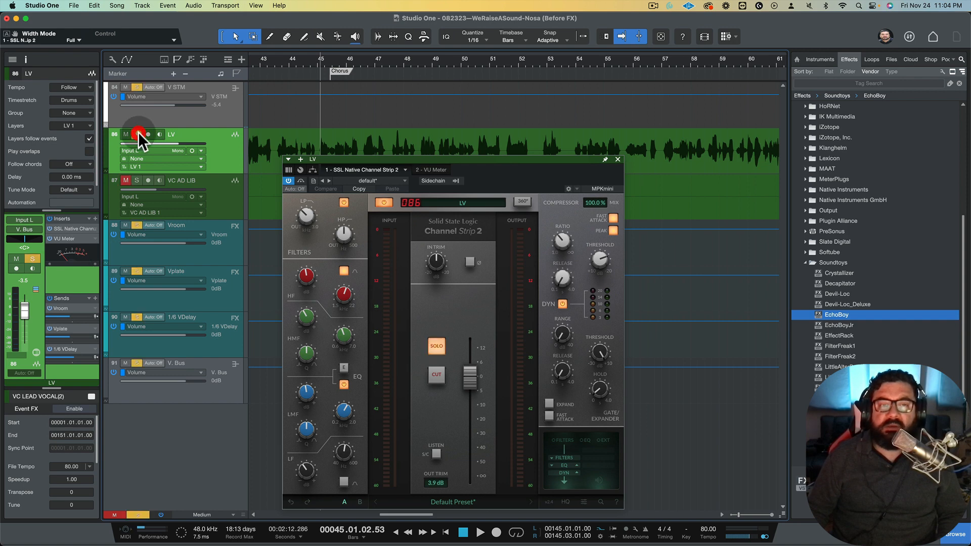
{"action": "left_click", "coordinate": [227, 145]}
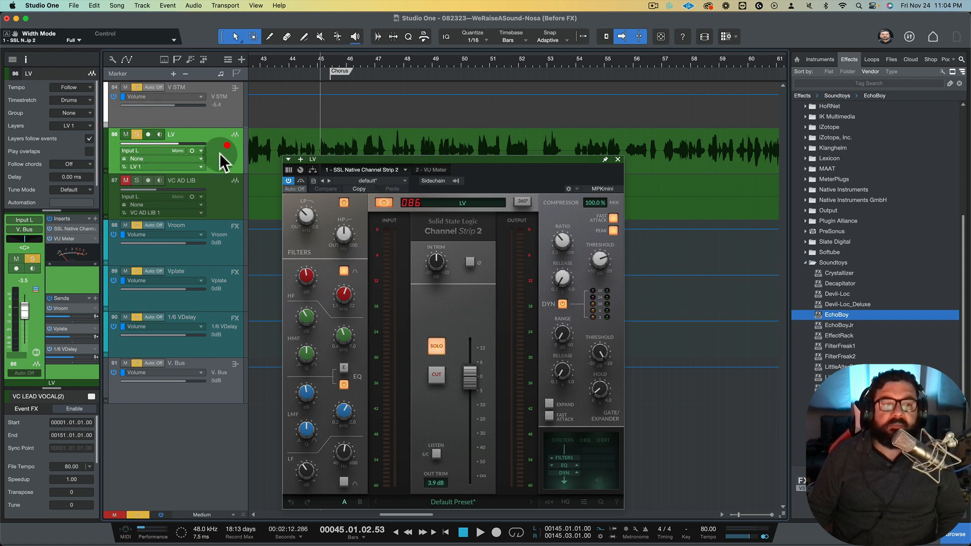
{"action": "left_click", "coordinate": [73, 349]}
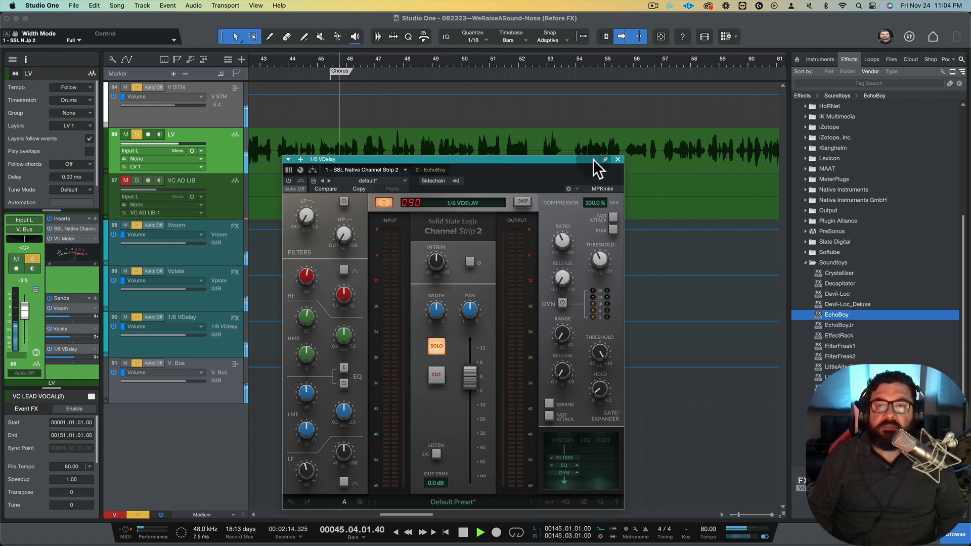
{"action": "left_click", "coordinate": [433, 170]}
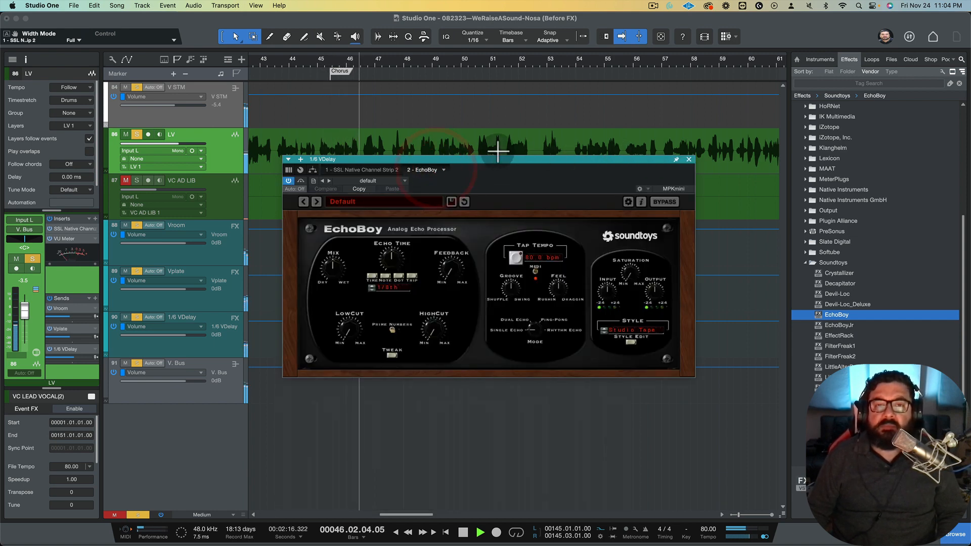
{"action": "key", "text": "space"}
{"action": "left_click_drag", "start_coordinate": [493, 159], "coordinate": [483, 180]}
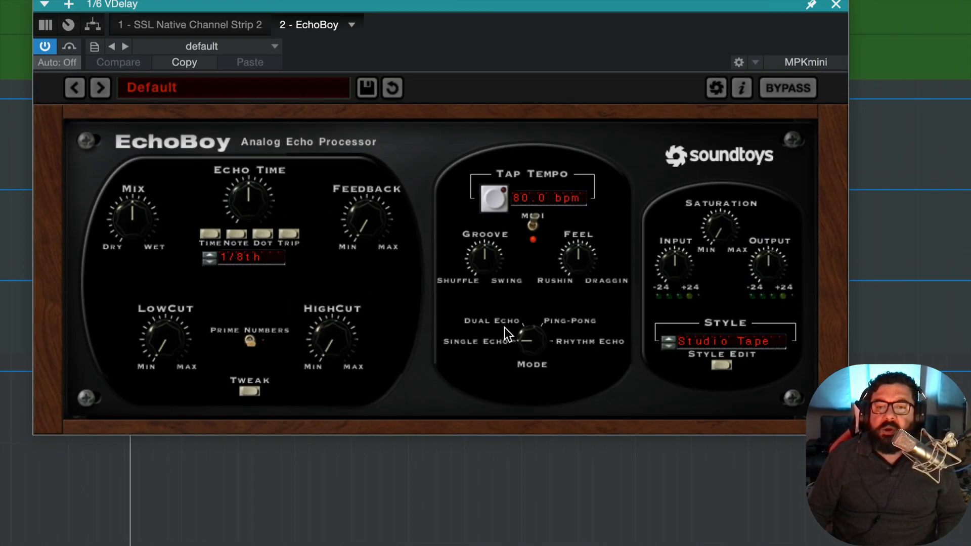
- Try EchoBoy's Dual Echo mode, return to Single Echo, and set the echo time to a 1/16th note
{"action": "left_click", "coordinate": [508, 322]}
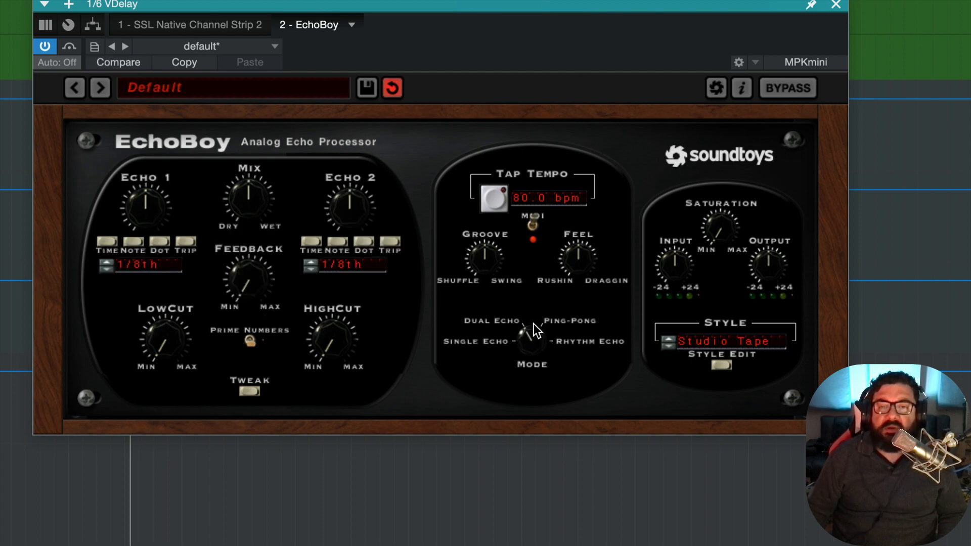
{"action": "left_click", "coordinate": [511, 336]}
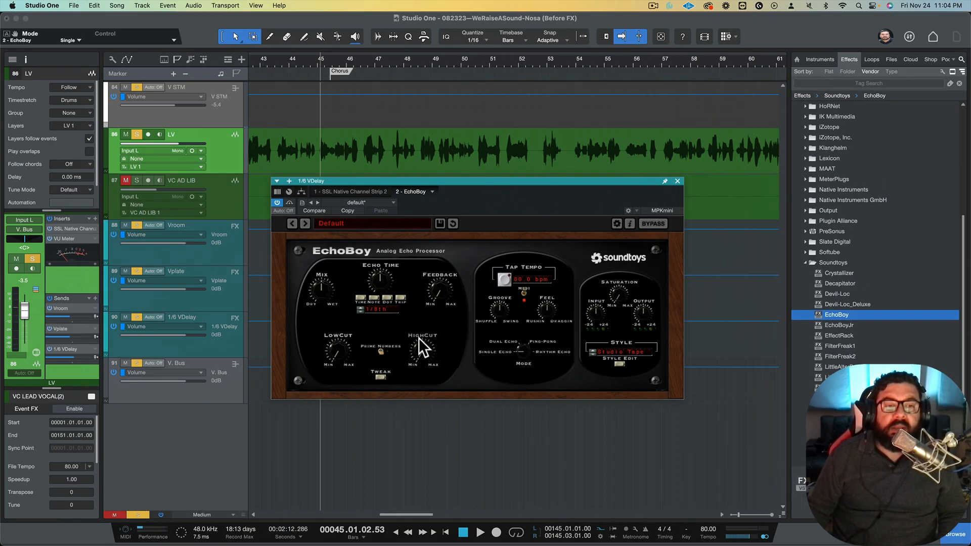
{"action": "left_click", "coordinate": [359, 312]}
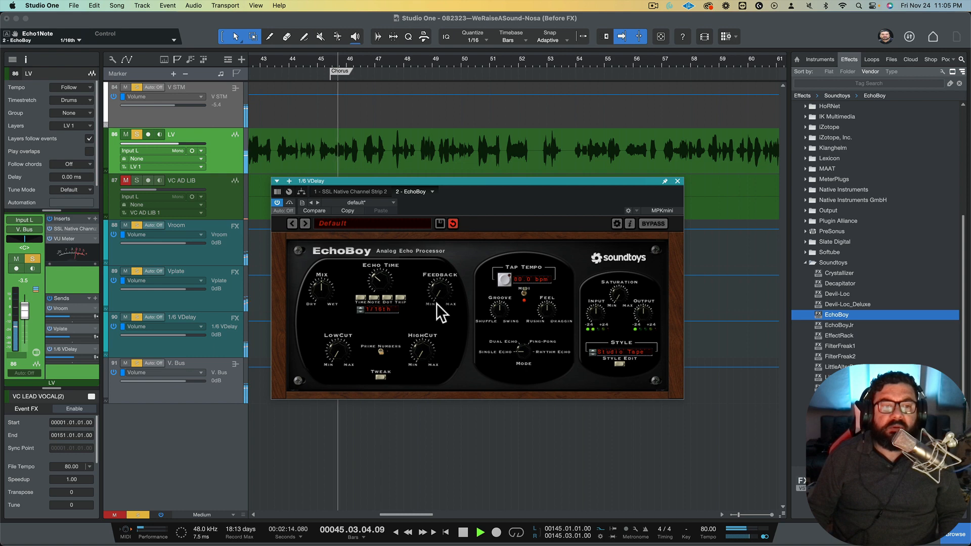
- Audition the vocal delay with EchoBoy bypassed and active, and set its feedback to about the 9 o'clock position
{"action": "key", "text": "space"}
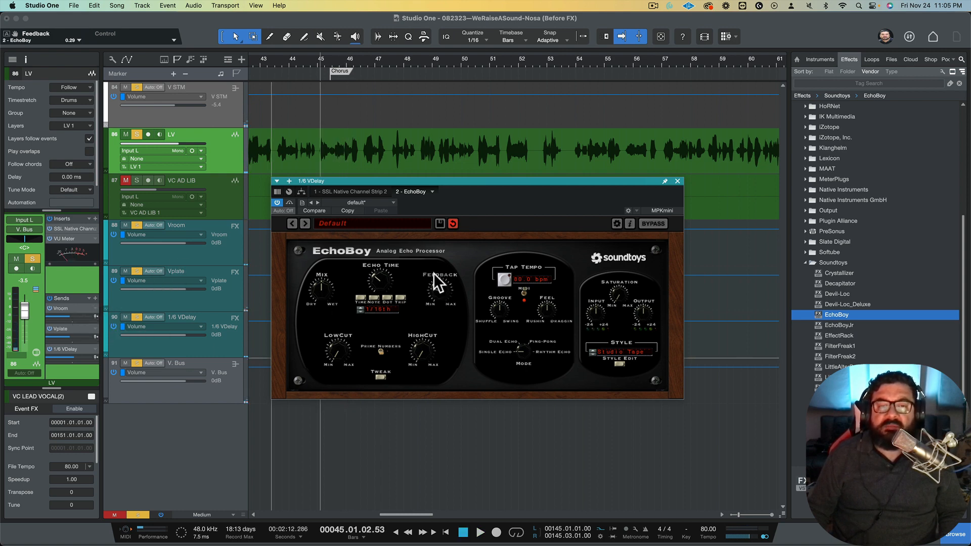
{"action": "key", "text": "space"}
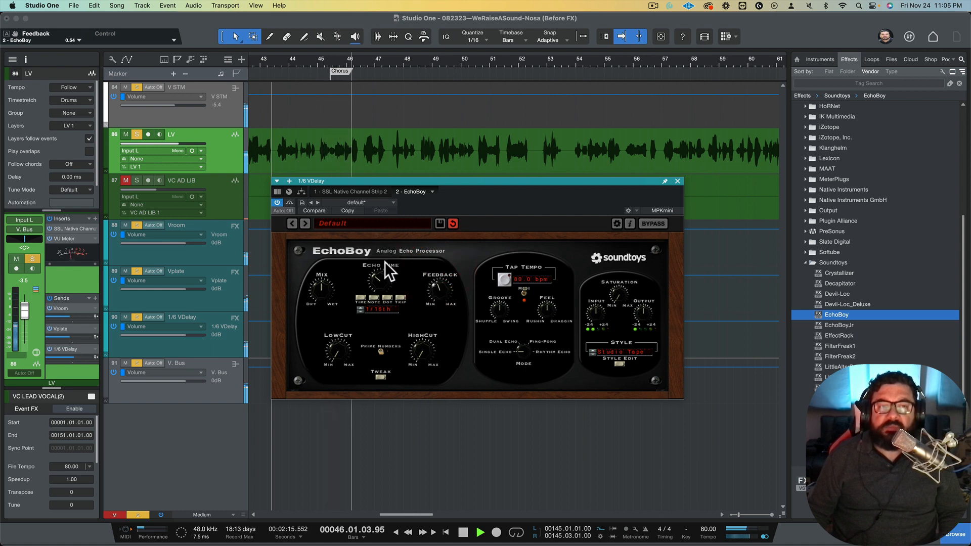
{"action": "left_click", "coordinate": [289, 202]}
{"action": "left_click", "coordinate": [290, 202]}
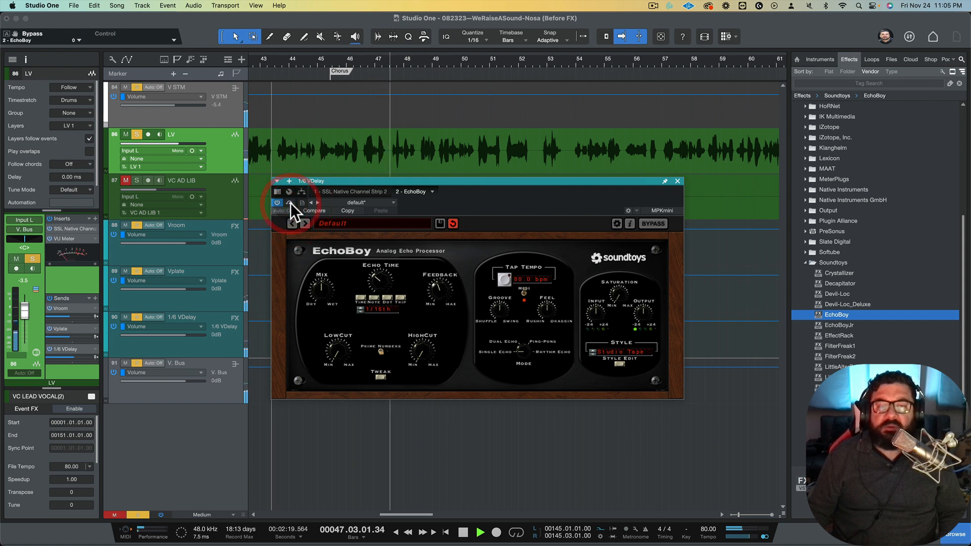
{"action": "left_click_drag", "start_coordinate": [435, 285], "coordinate": [432, 291]}
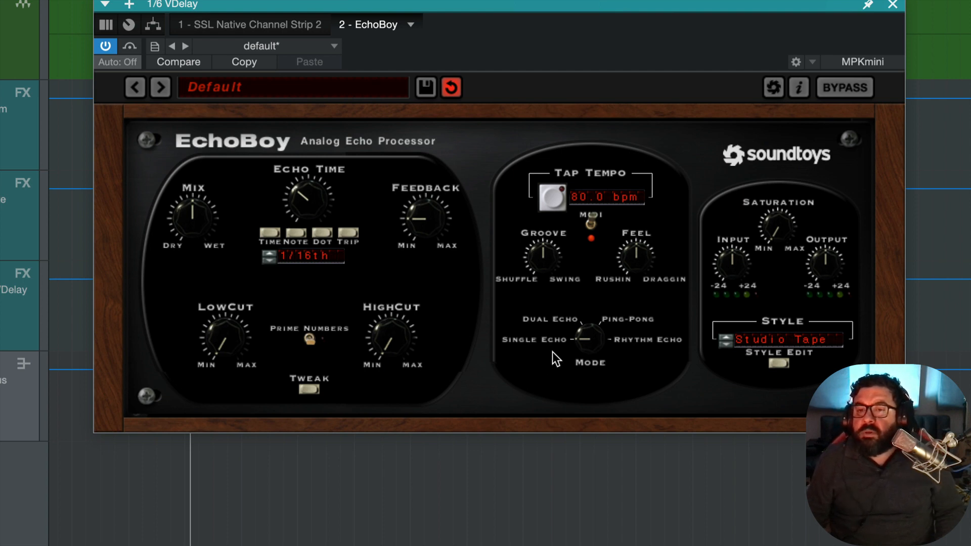
- Switch EchoBoy to Dual Echo mode to view its two echo controls, and return it to Single Echo
{"action": "left_click", "coordinate": [553, 317]}
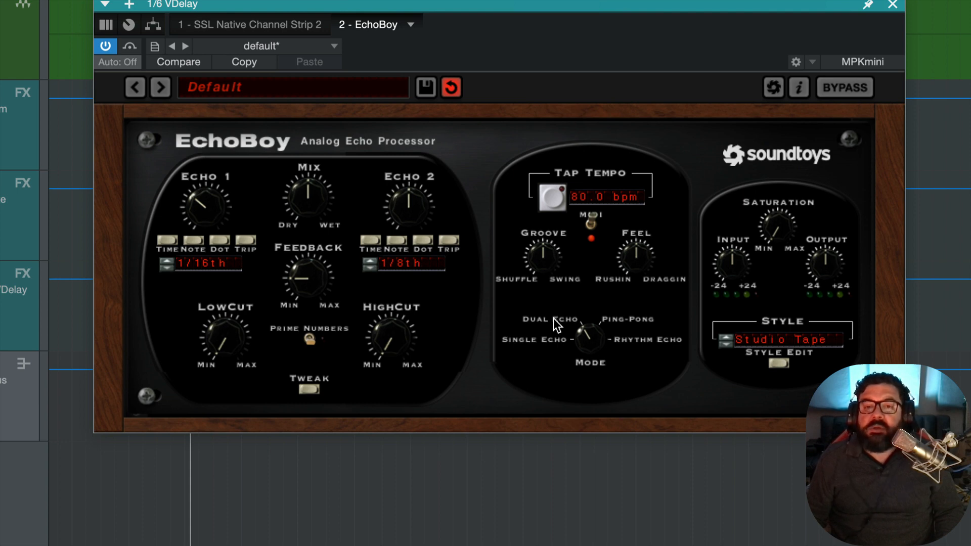
{"action": "left_click", "coordinate": [545, 335]}
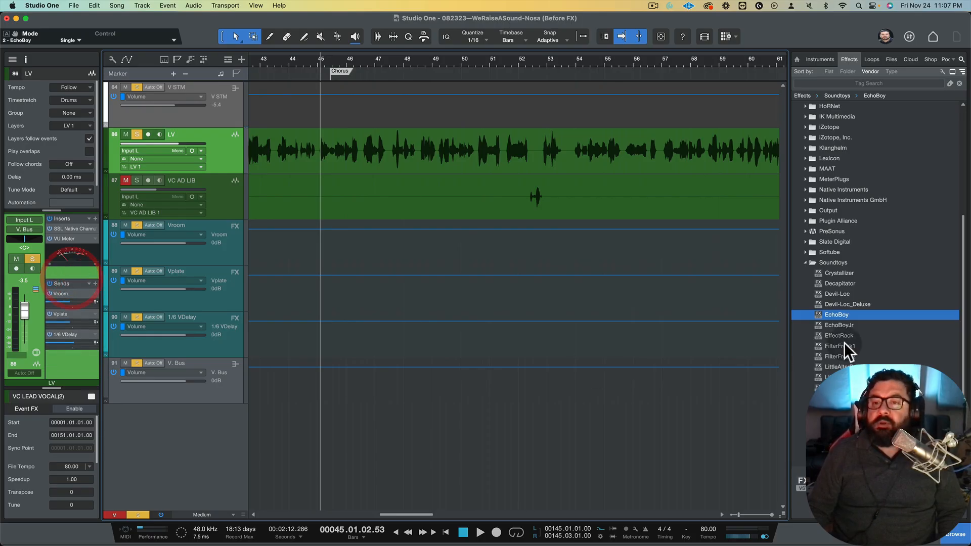
- Add a second EchoBoy FX channel to the LV track's sends and move its track below 1/6 VDelay
{"action": "left_click_drag", "start_coordinate": [842, 314], "coordinate": [65, 354]}
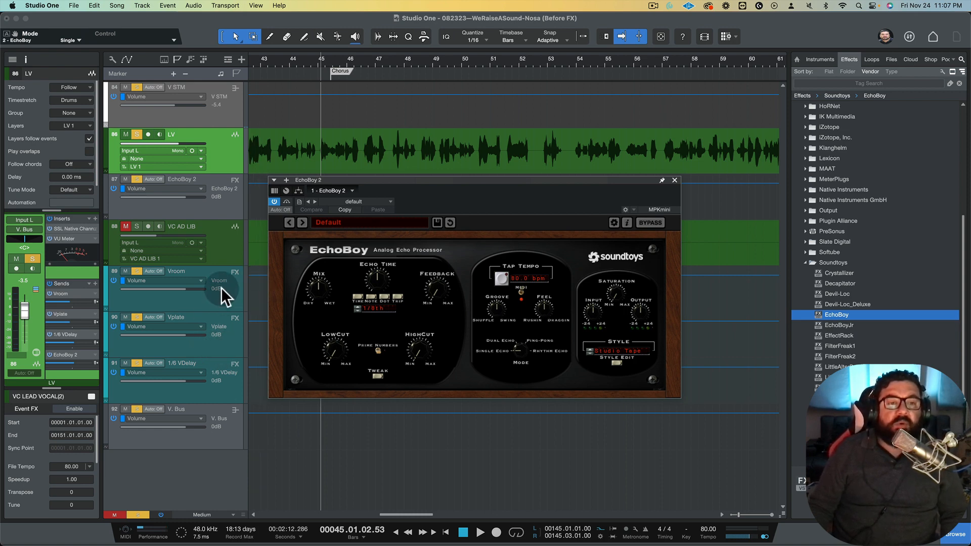
{"action": "left_click", "coordinate": [216, 185]}
{"action": "left_click_drag", "start_coordinate": [217, 181], "coordinate": [214, 402]}
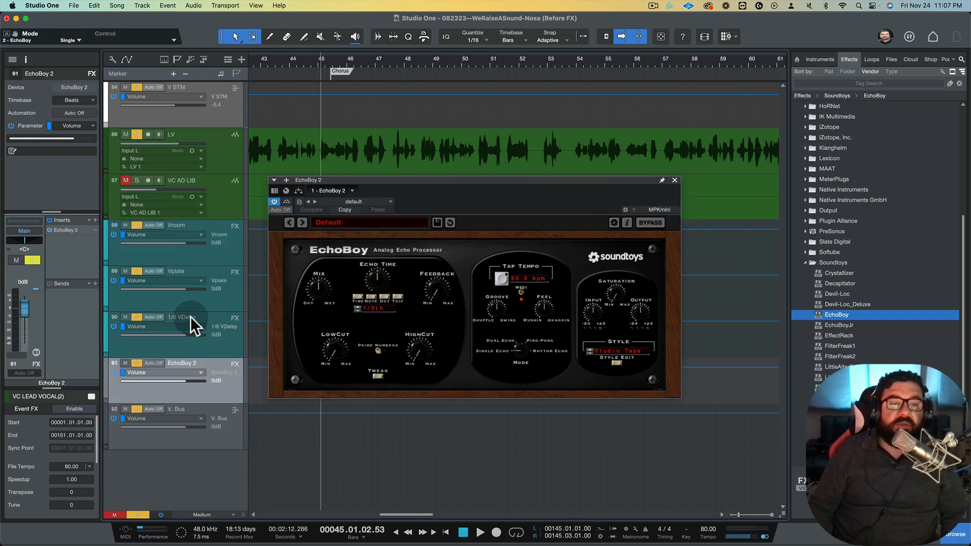
- Rename the EchoBoy 2 FX track as 1/8 Vdelay
{"action": "double_click", "coordinate": [183, 363]}
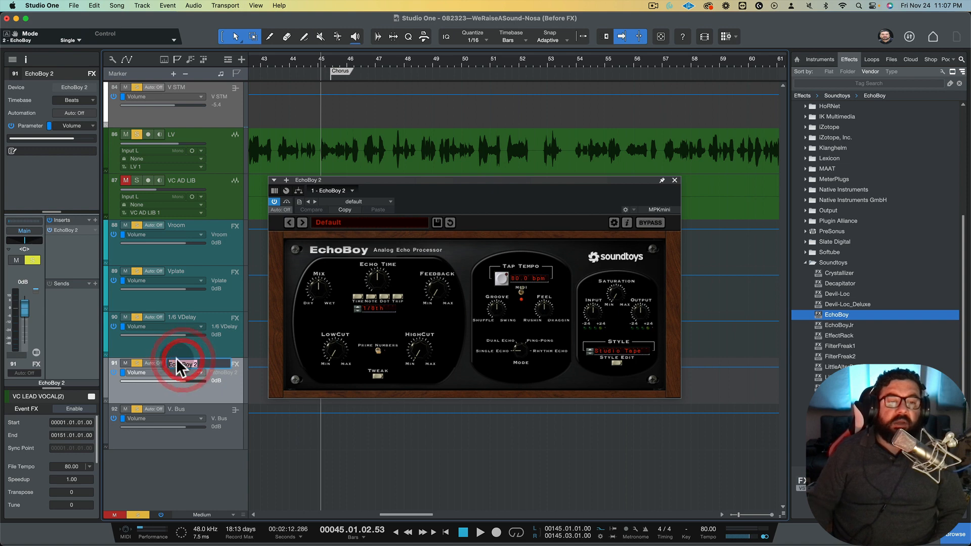
{"action": "type", "text": "1/8"}
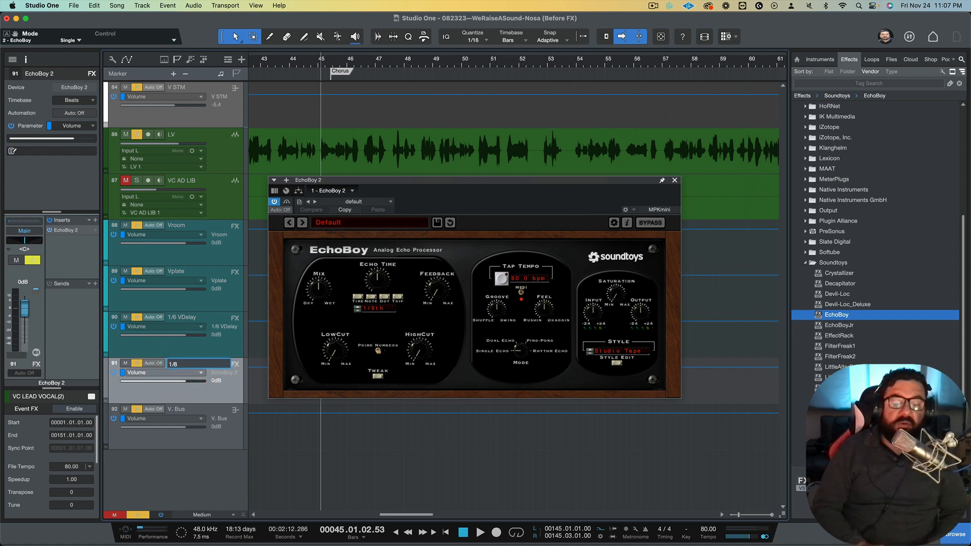
{"action": "type", "text": " Vdal"}
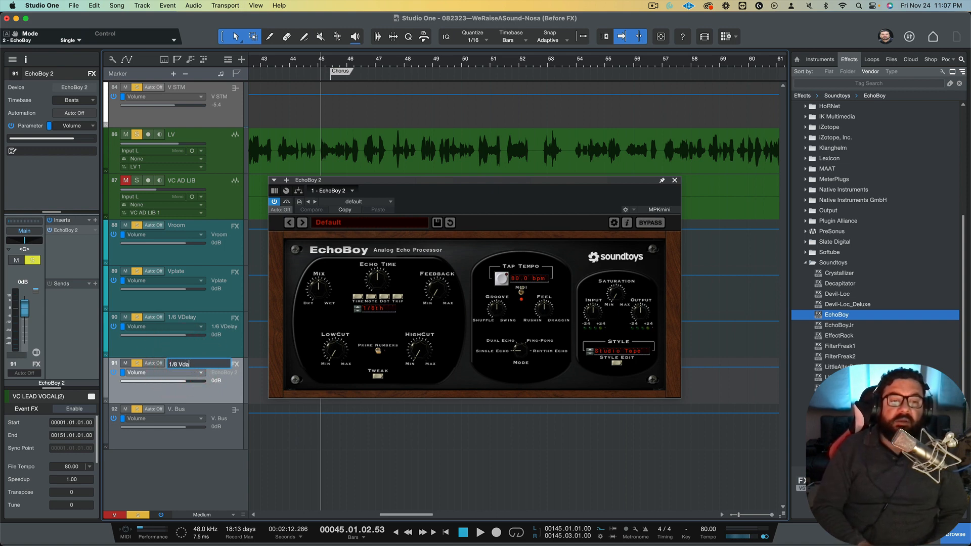
{"action": "key", "text": "BackSpace"}
{"action": "type", "text": "elay"}
{"action": "key", "text": "Return"}
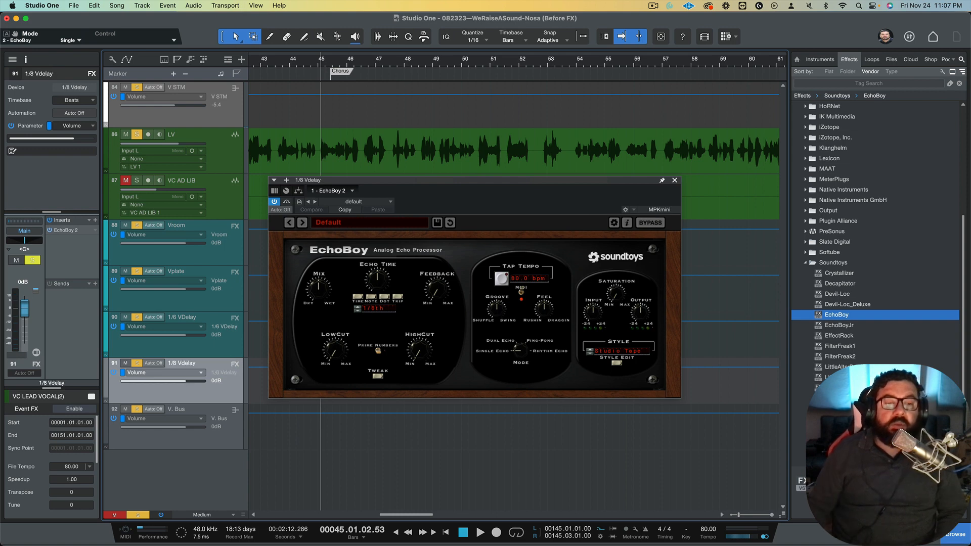
- Colour the 1/8 Vdelay track turquoise like the other vocal FX tracks and route its output to V. Bus
{"action": "left_click", "coordinate": [229, 251]}
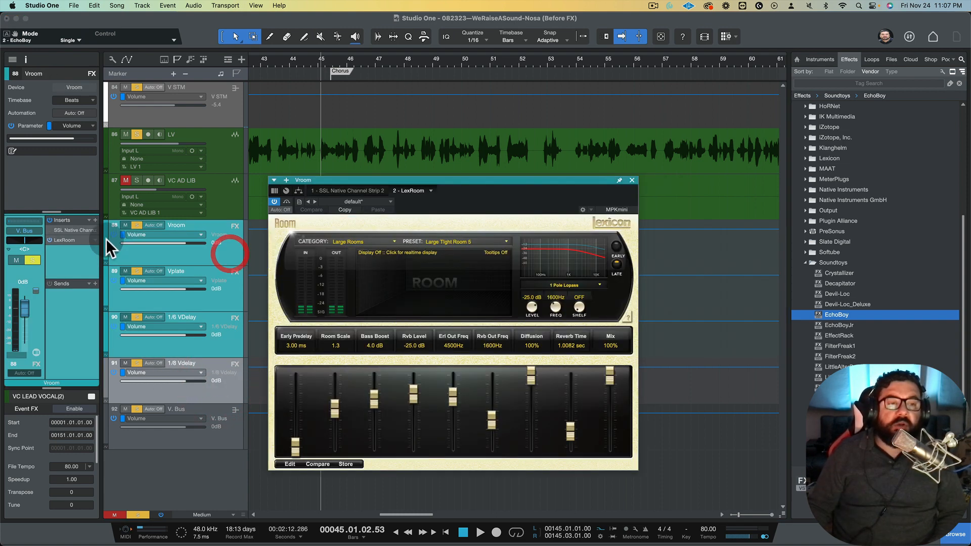
{"action": "left_click", "coordinate": [105, 239]}
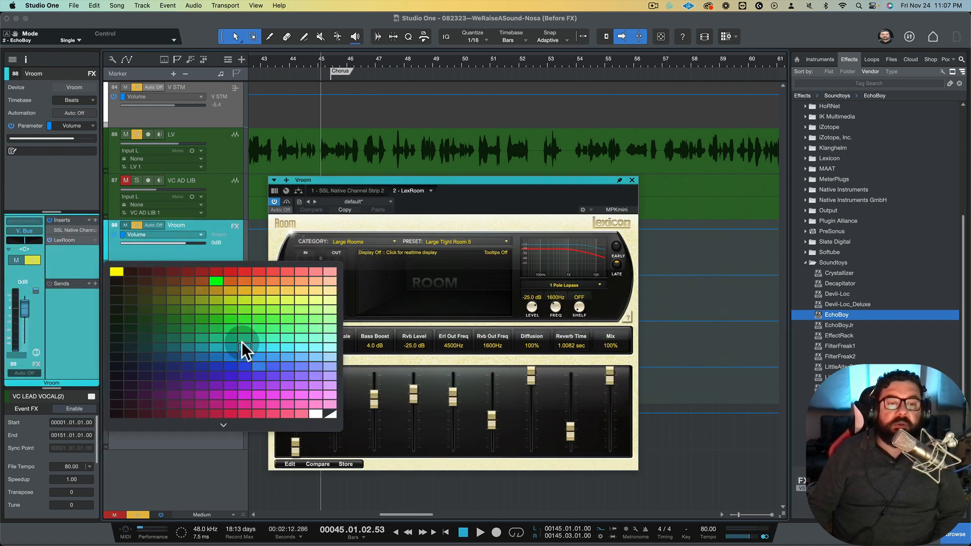
{"action": "left_click", "coordinate": [241, 341]}
{"action": "left_click", "coordinate": [225, 380]}
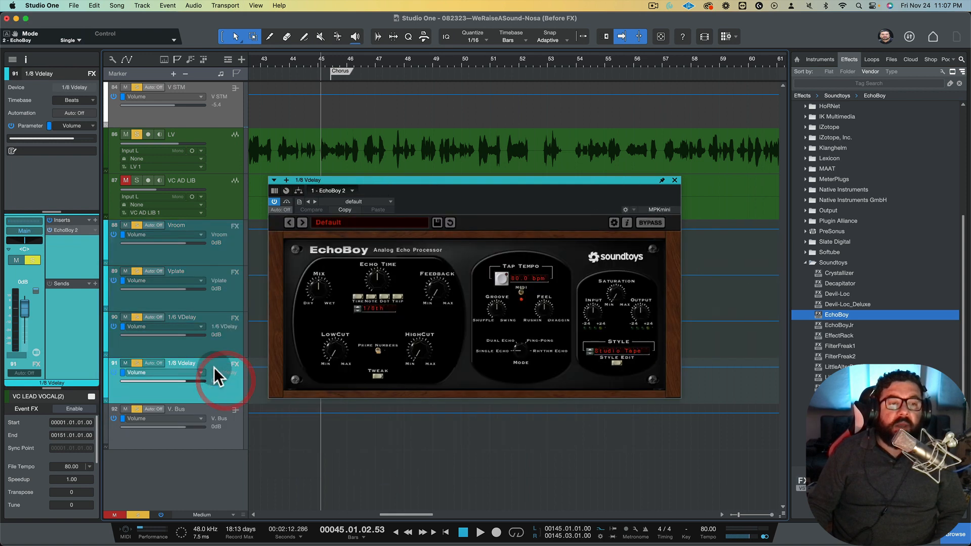
{"action": "left_click", "coordinate": [25, 230]}
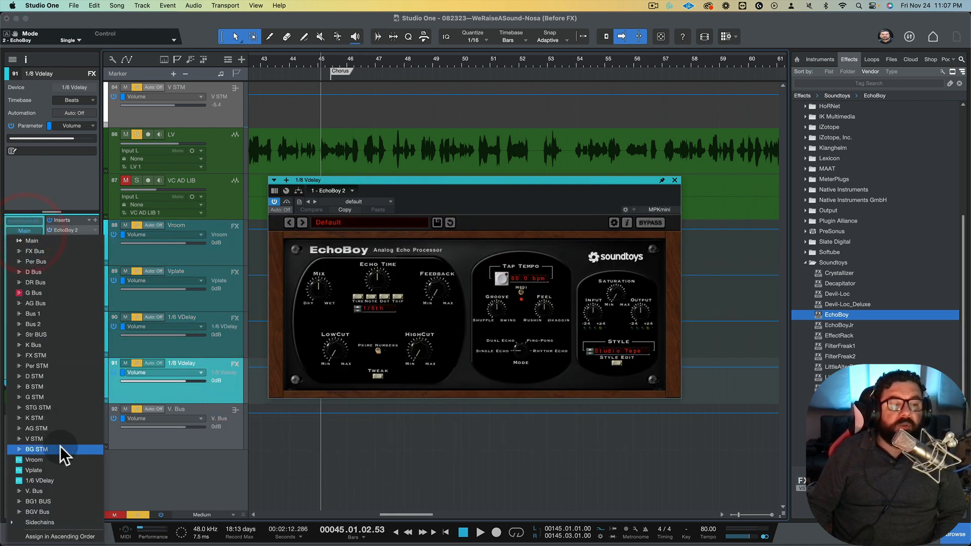
{"action": "left_click", "coordinate": [40, 491]}
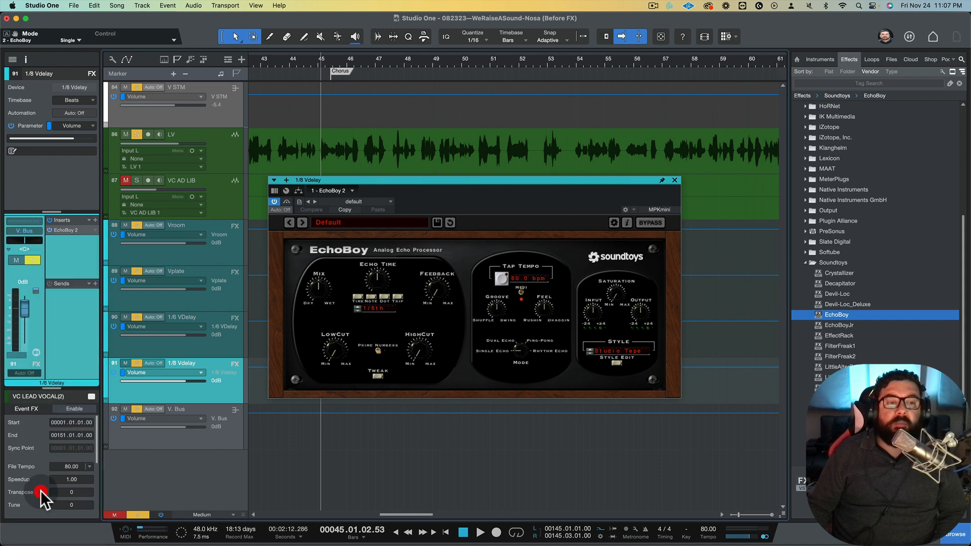
- Copy the SSL Native Channel Strip 2 insert from Vroom to 1/8 Vdelay and place it before EchoBoy 2
{"action": "left_click", "coordinate": [226, 153]}
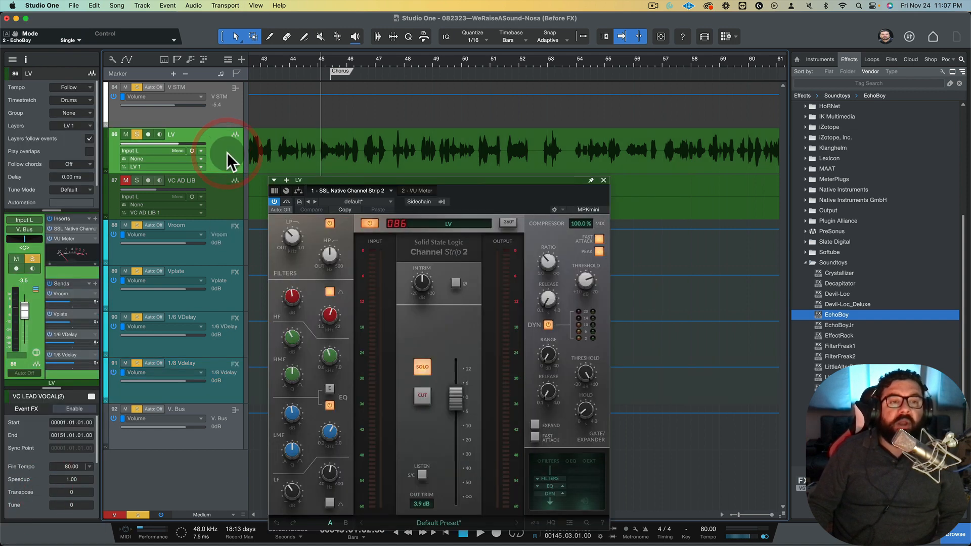
{"action": "left_click", "coordinate": [229, 241]}
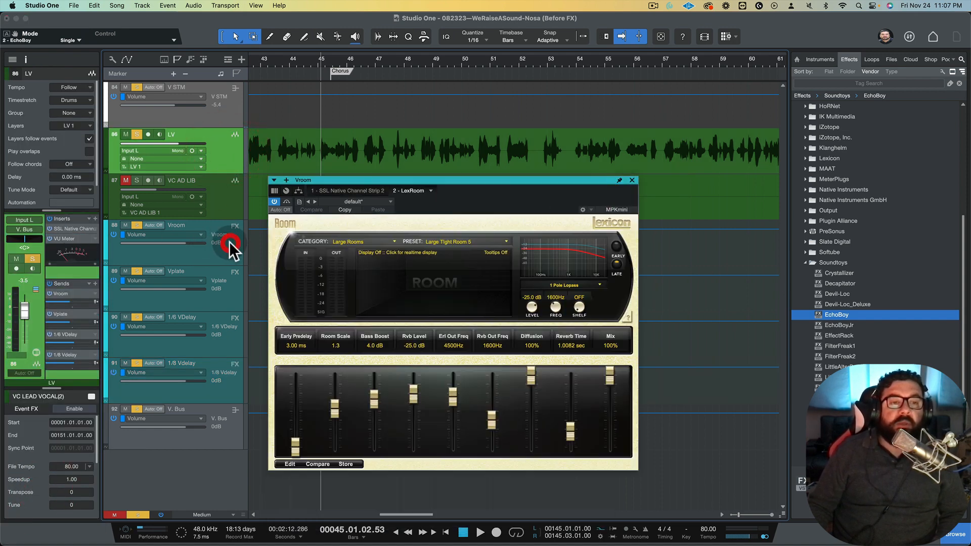
{"action": "left_click_drag", "start_coordinate": [77, 230], "coordinate": [164, 371]}
{"action": "left_click", "coordinate": [215, 384]}
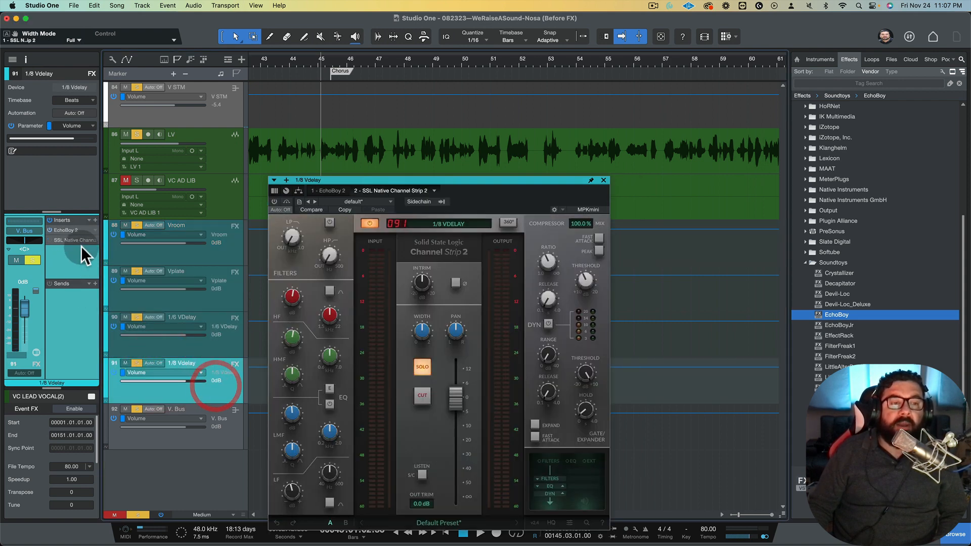
{"action": "left_click_drag", "start_coordinate": [76, 238], "coordinate": [79, 228]}
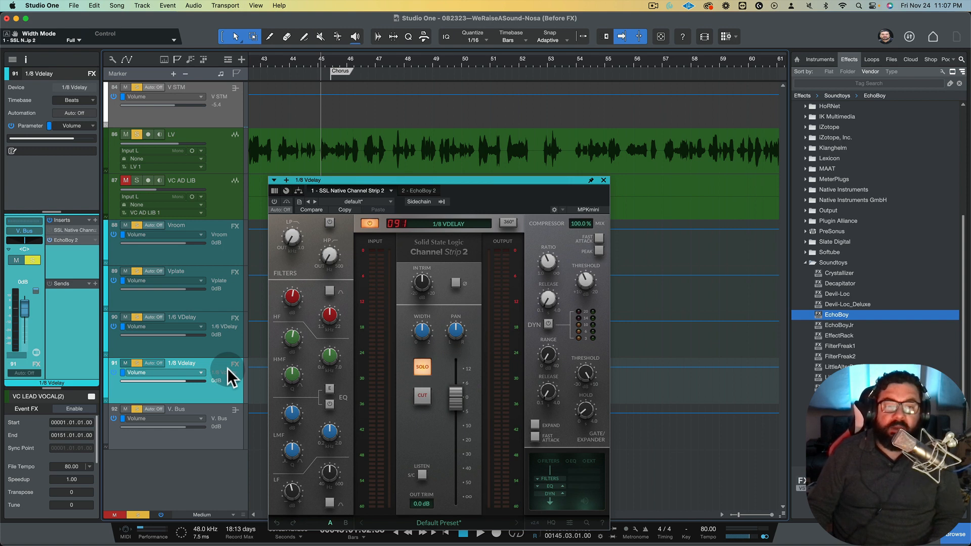
- Open the 1/8 Vdelay channel's EchoBoy 2 from the LV track's sends and audition the soloed vocal
{"action": "left_click", "coordinate": [223, 157]}
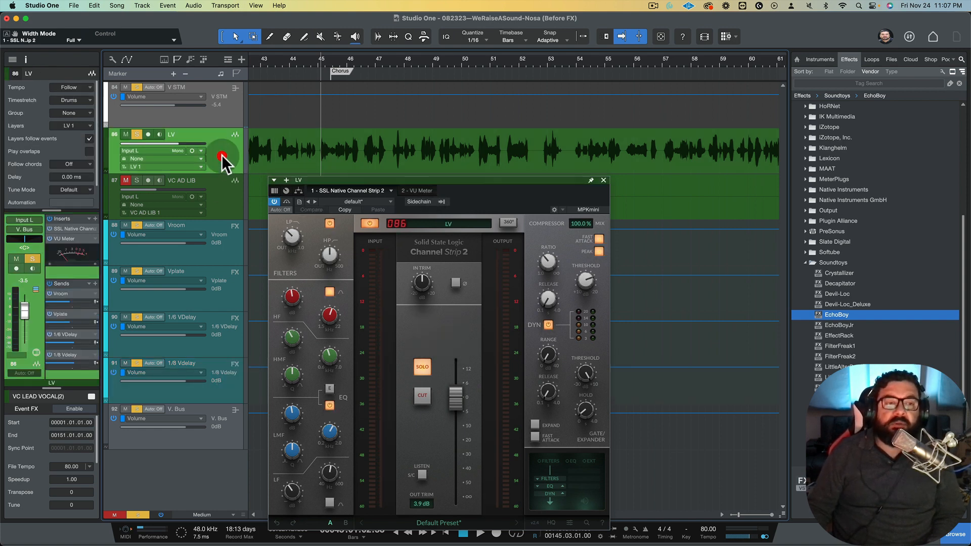
{"action": "left_click", "coordinate": [66, 356]}
{"action": "left_click", "coordinate": [411, 190]}
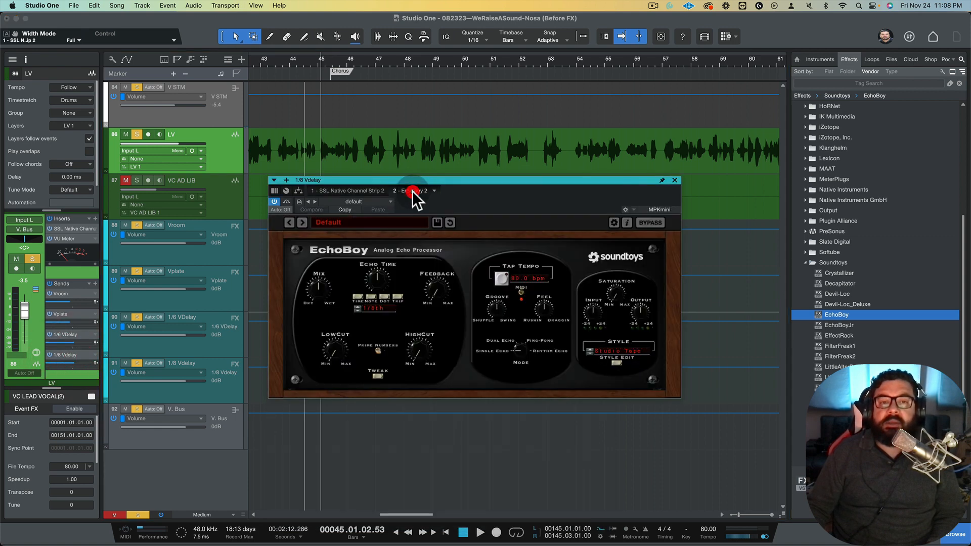
{"action": "left_click_drag", "start_coordinate": [420, 181], "coordinate": [401, 174]}
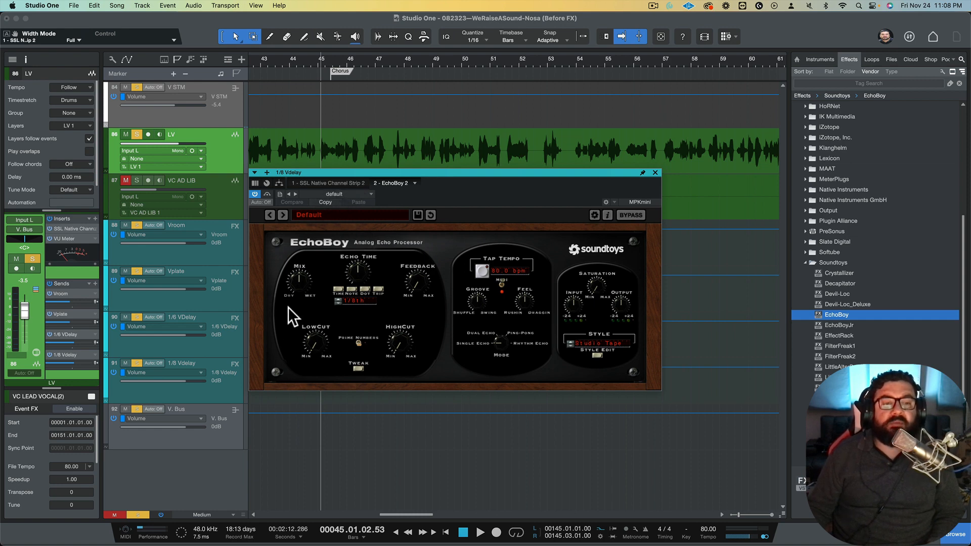
{"action": "key", "text": "space"}
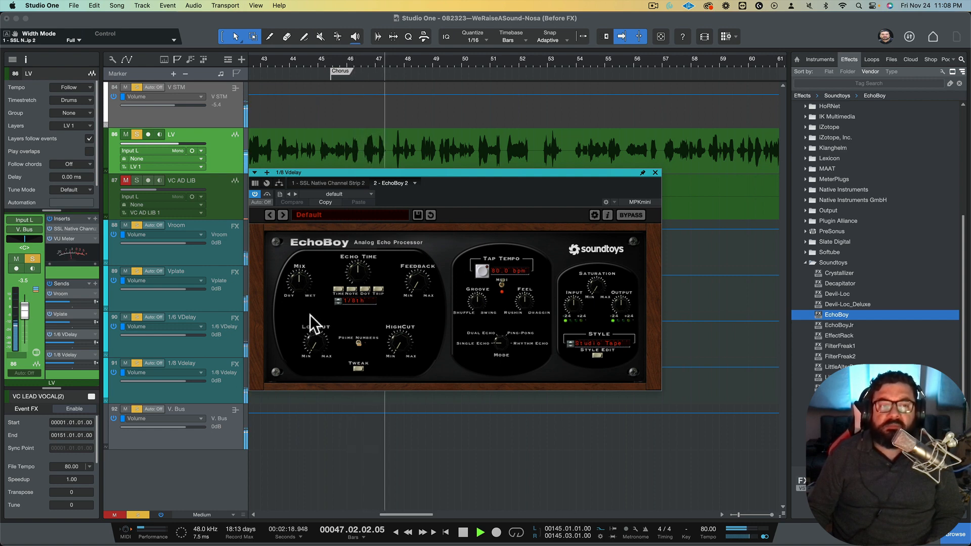
{"action": "key", "text": "space"}
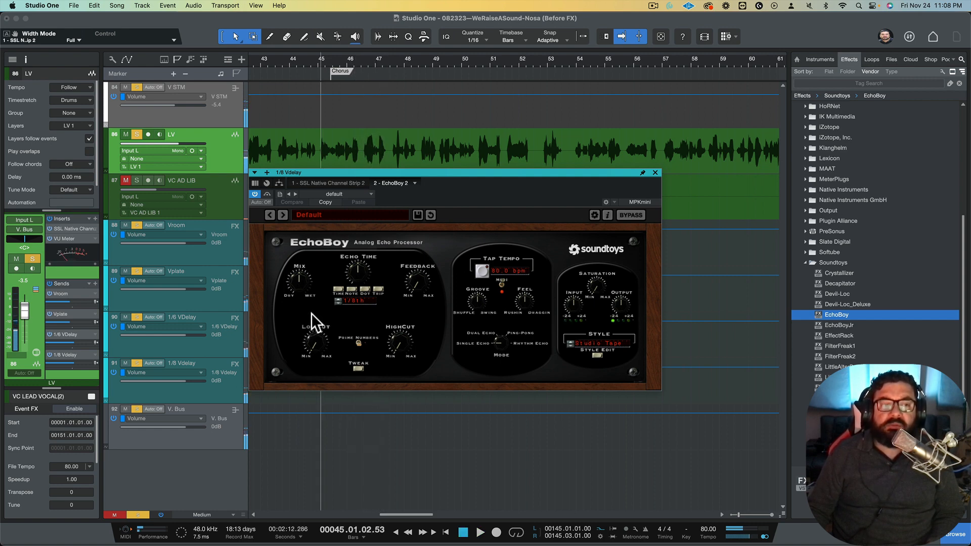
- Mute the LV track's 1/6 VDelay send, set EchoBoy's mix to 100% wet on 1/8 Vdelay, and audition the vocal
{"action": "left_click", "coordinate": [50, 334]}
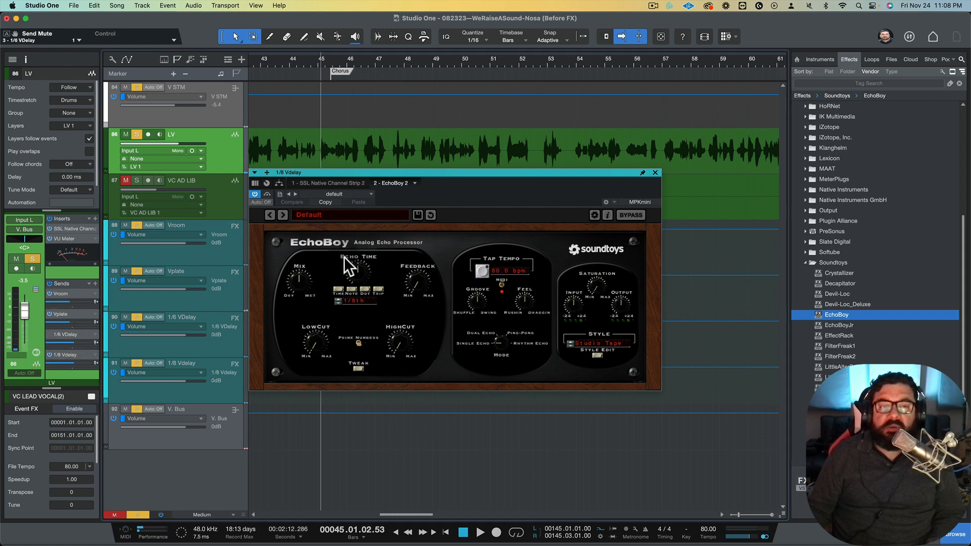
{"action": "key", "text": "space"}
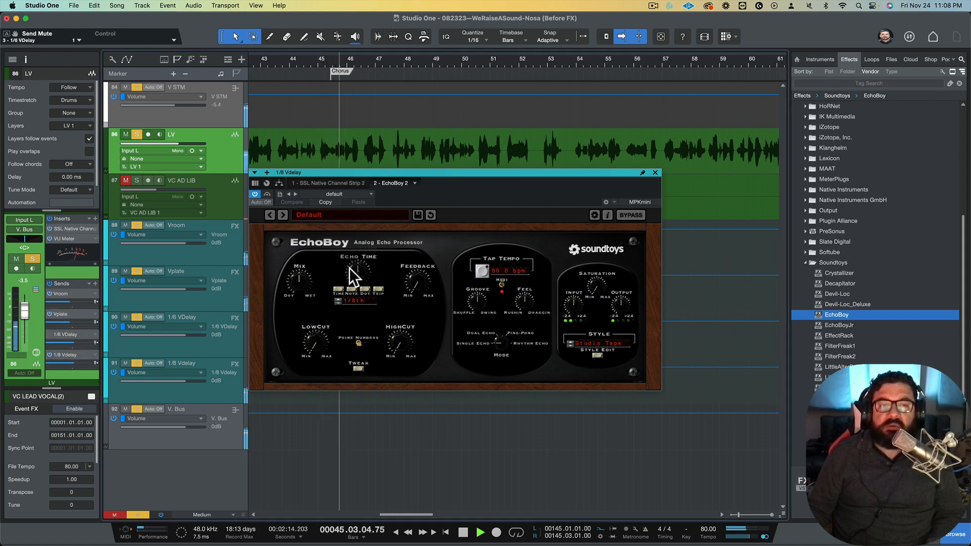
{"action": "key", "text": "space"}
{"action": "left_click_drag", "start_coordinate": [296, 283], "coordinate": [312, 246]}
{"action": "key", "text": "space"}
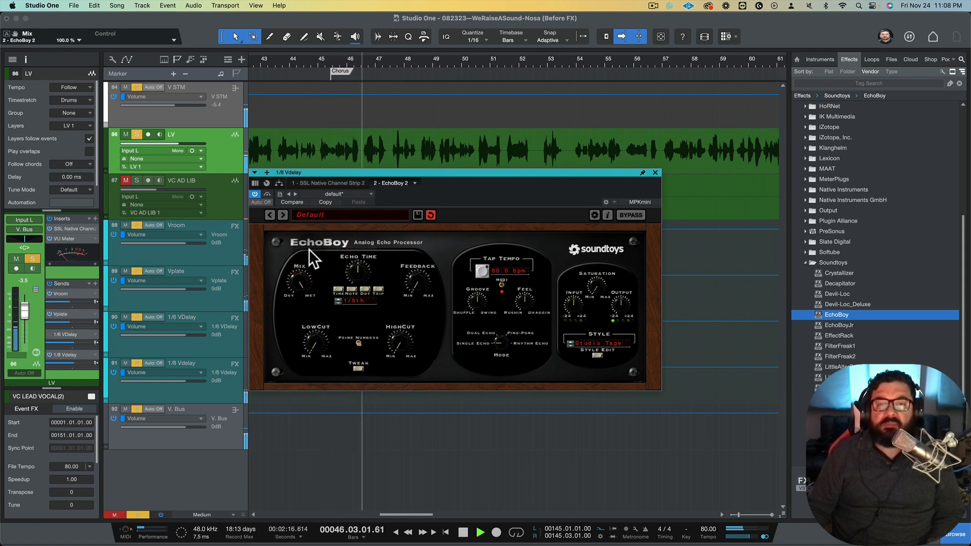
{"action": "key", "text": "space"}
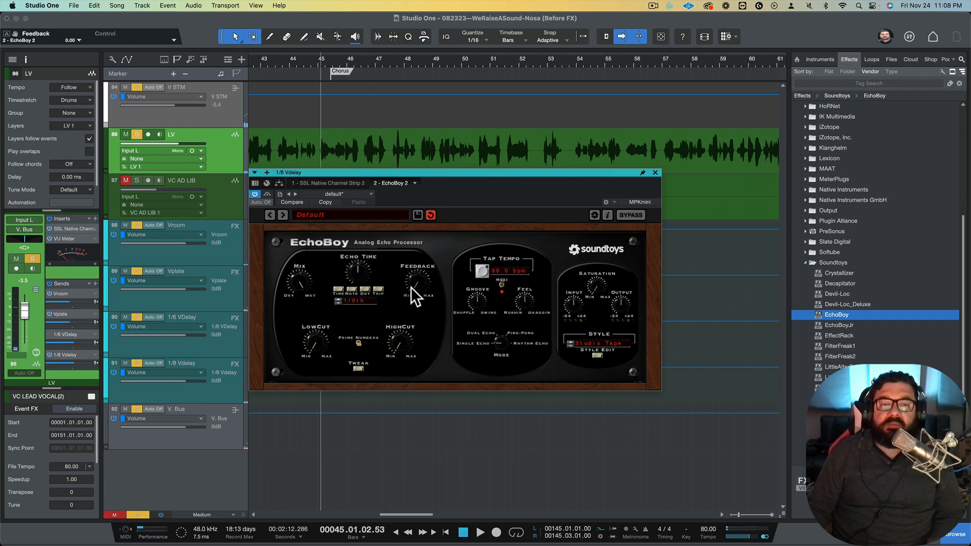
- Set EchoBoy's feedback on 1/8 Vdelay to 0.15 while auditioning the vocal
{"action": "key", "text": "space"}
{"action": "left_click_drag", "start_coordinate": [409, 264], "coordinate": [413, 277]}
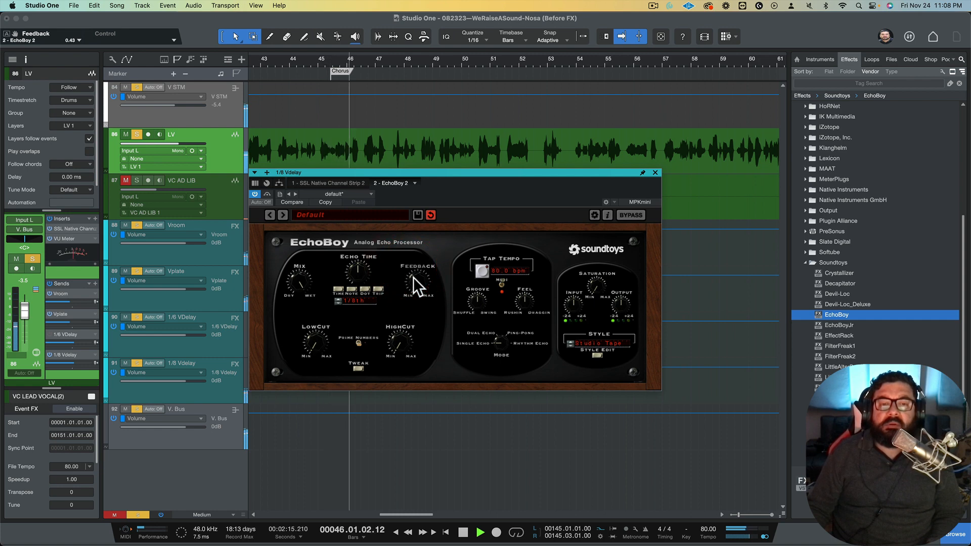
{"action": "key", "text": "space"}
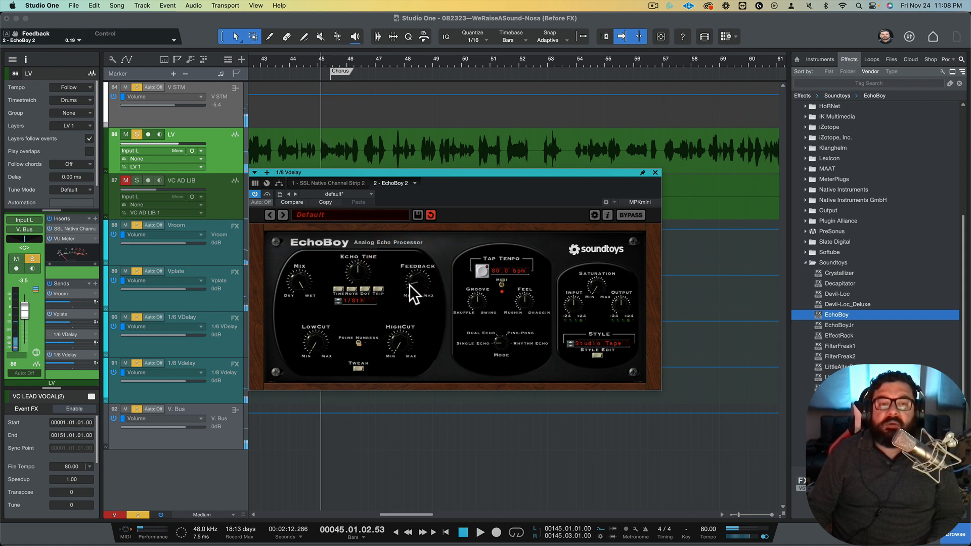
{"action": "key", "text": "space"}
{"action": "left_click_drag", "start_coordinate": [408, 285], "coordinate": [408, 286]}
{"action": "key", "text": "space"}
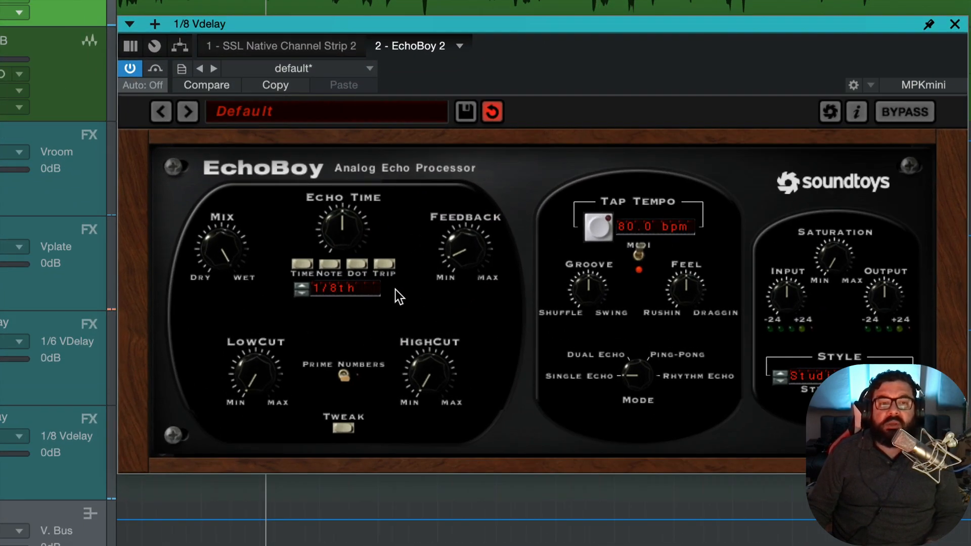
{"action": "key", "text": "space"}
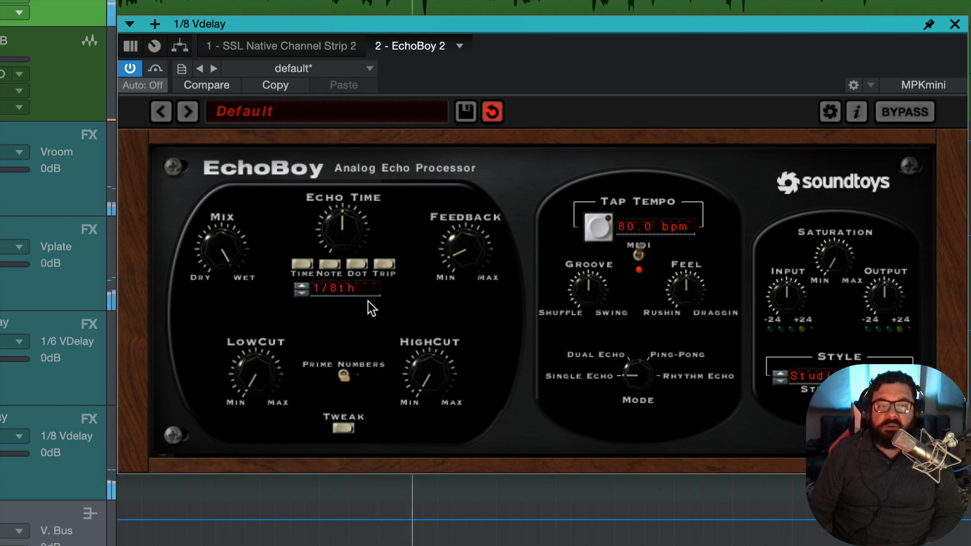
{"action": "key", "text": "space"}
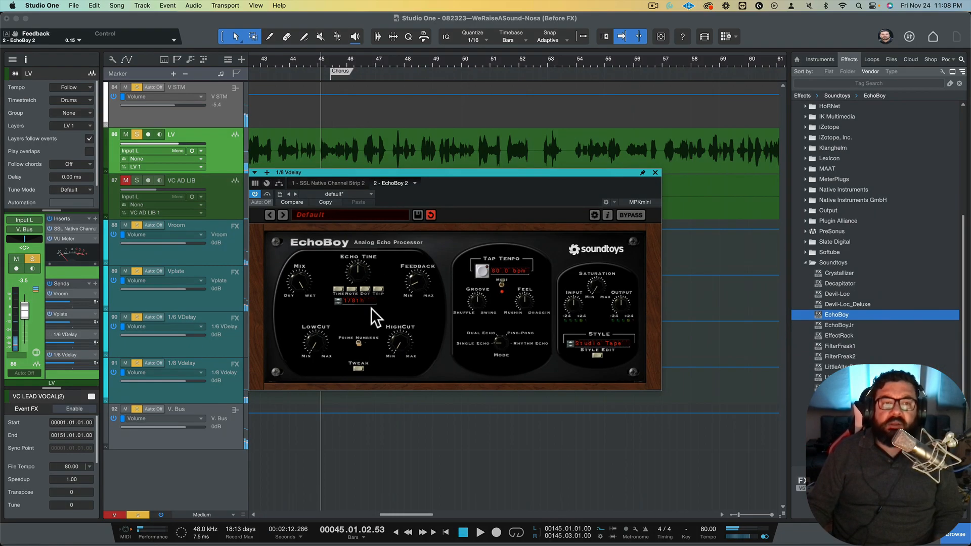
- Take the LV track out of solo and audition the 1/8 vocal delay within the full mix
{"action": "left_click", "coordinate": [136, 134]}
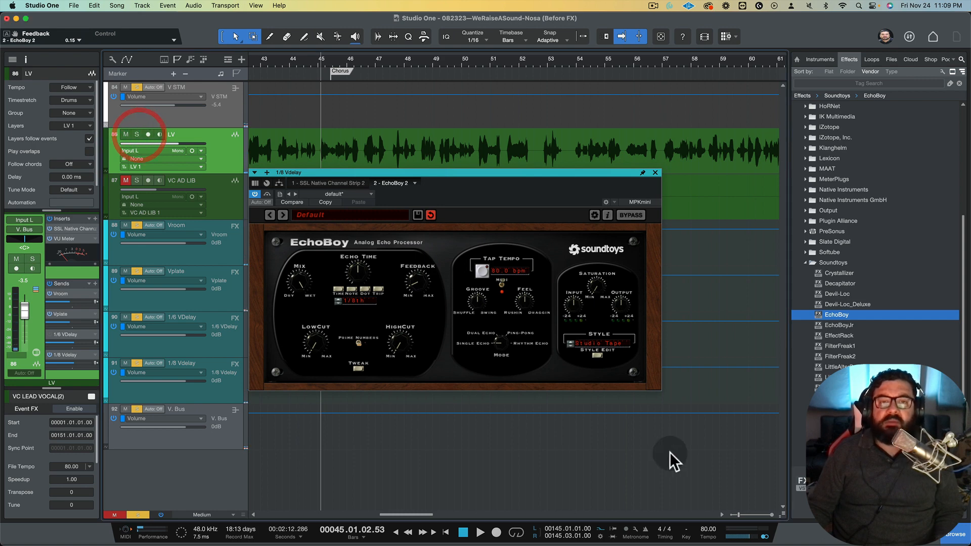
{"action": "key", "text": "space"}
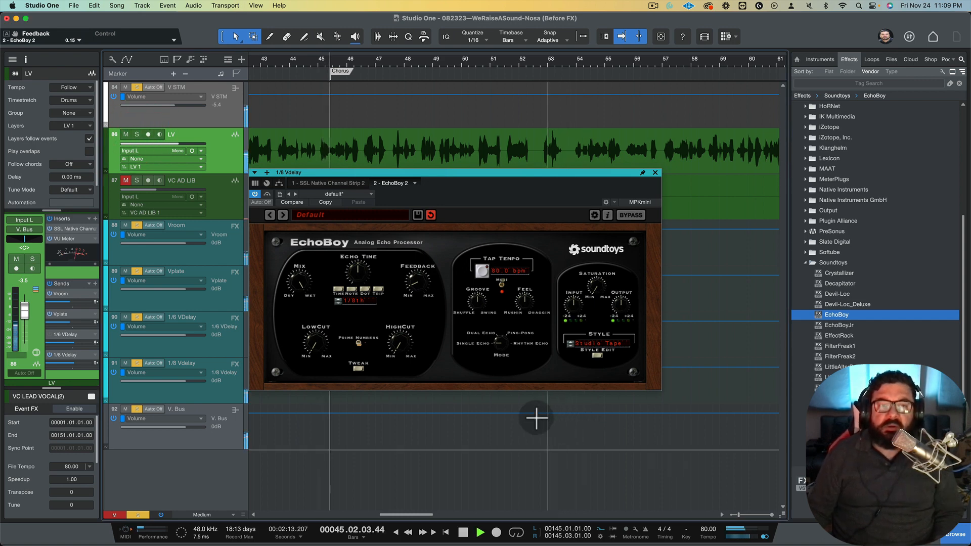
{"action": "key", "text": "space"}
{"action": "left_click", "coordinate": [138, 131]}
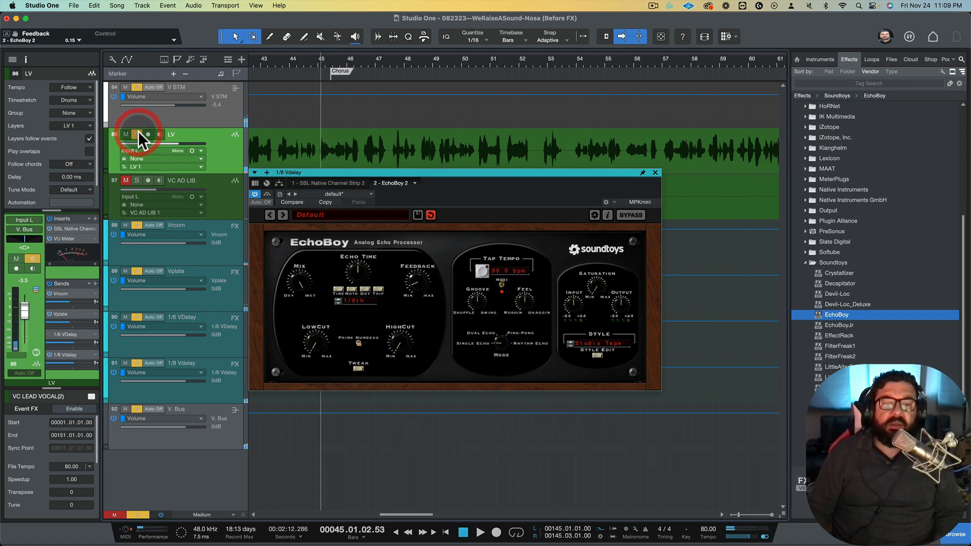
{"action": "left_click", "coordinate": [142, 134]}
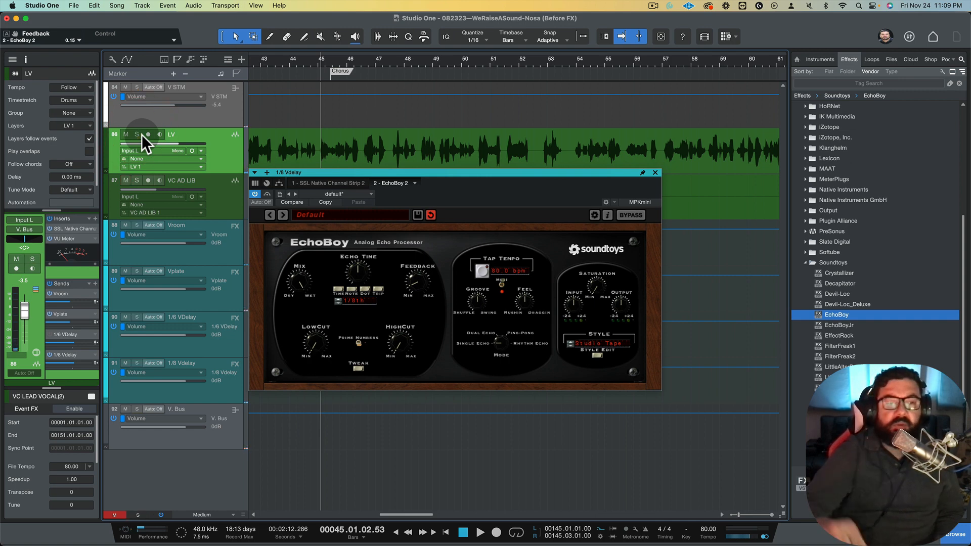
{"action": "key", "text": "space"}
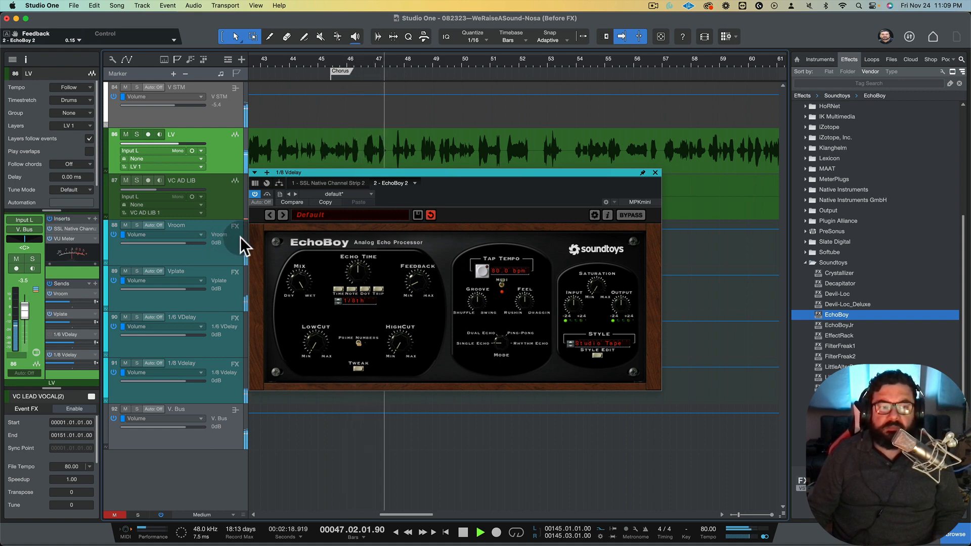
{"action": "key", "text": "space"}
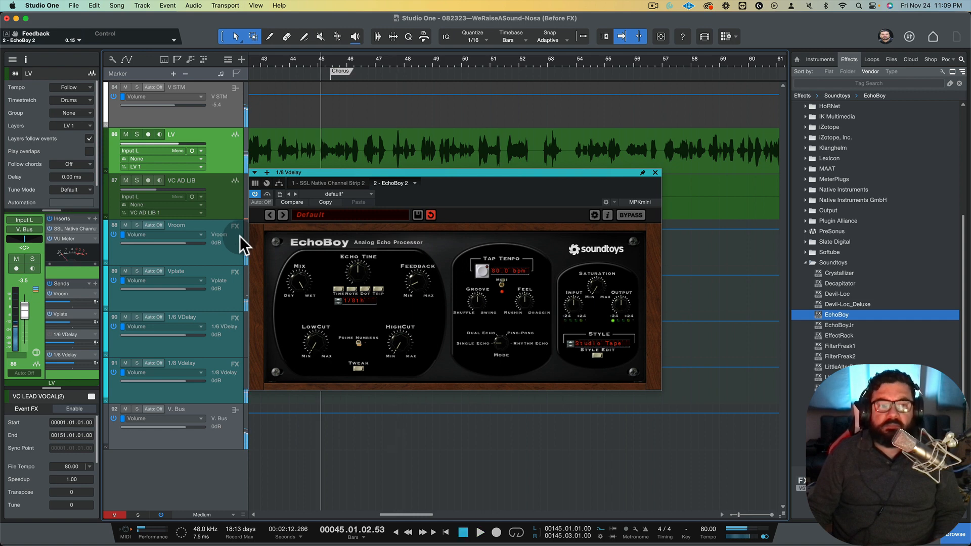
- Audition the lead vocal within the mix with LV's 1/6 VDelay send unmuted, and again with it muted
{"action": "left_click", "coordinate": [48, 334]}
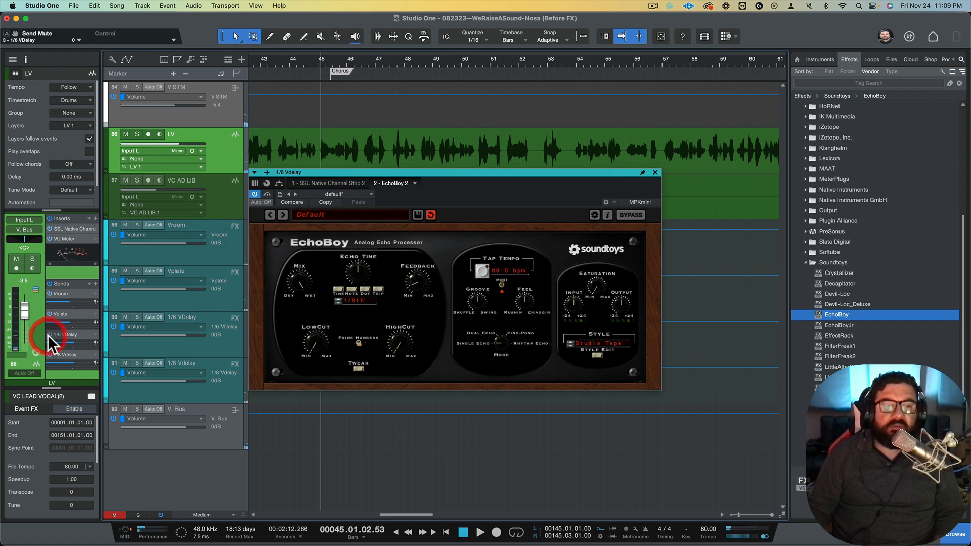
{"action": "key", "text": "space"}
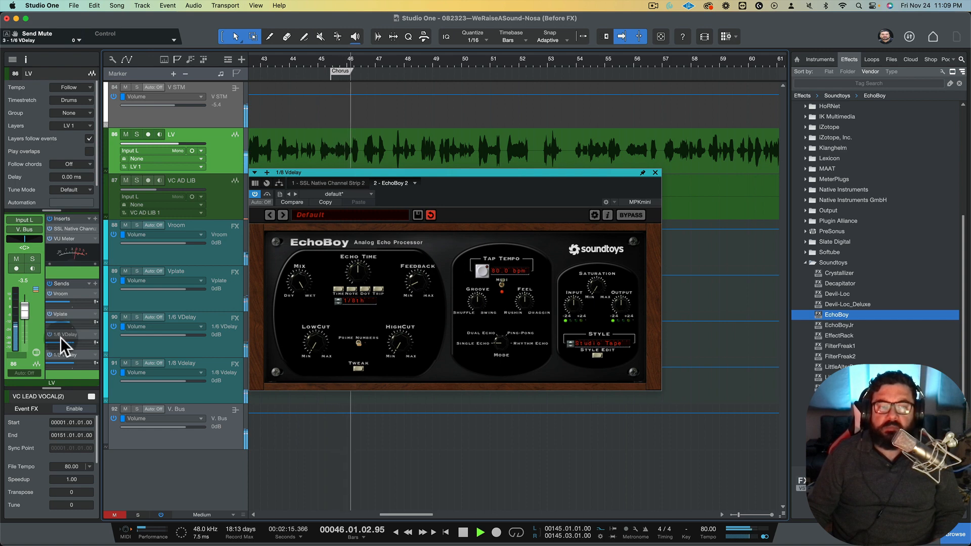
{"action": "key", "text": "space"}
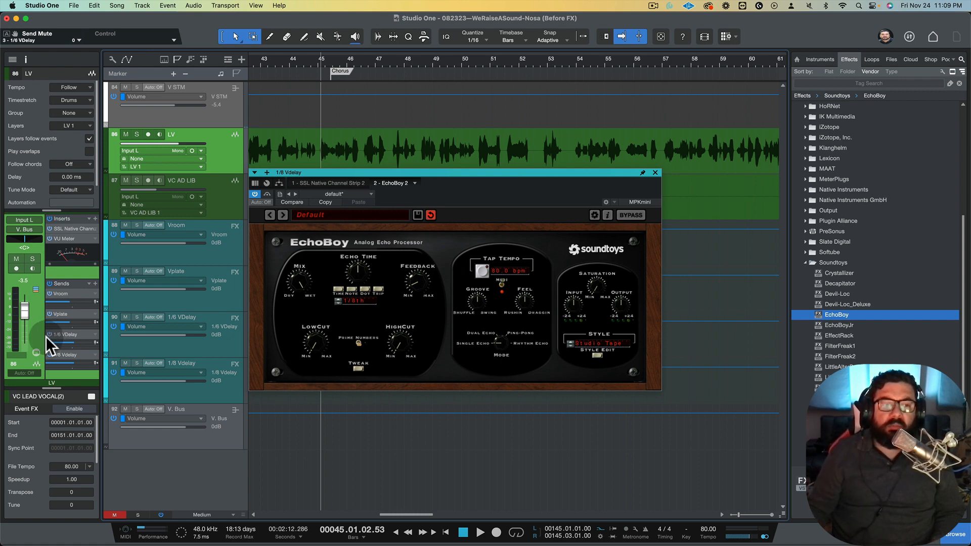
{"action": "left_click", "coordinate": [49, 333]}
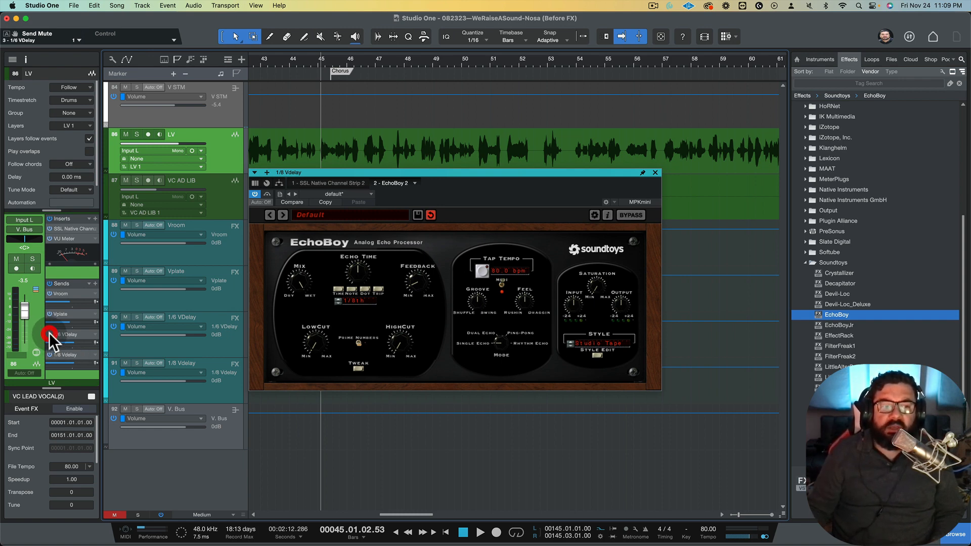
{"action": "key", "text": "space"}
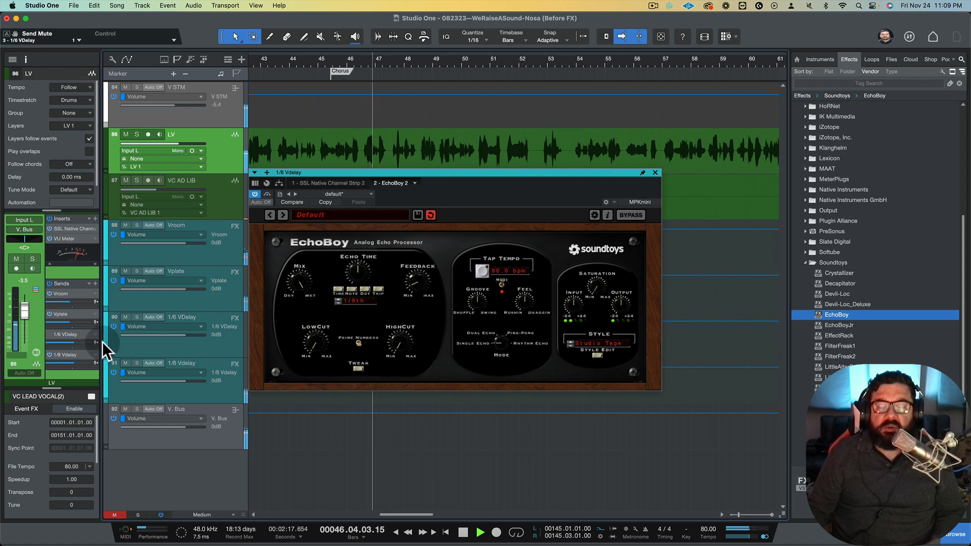
{"action": "key", "text": "space"}
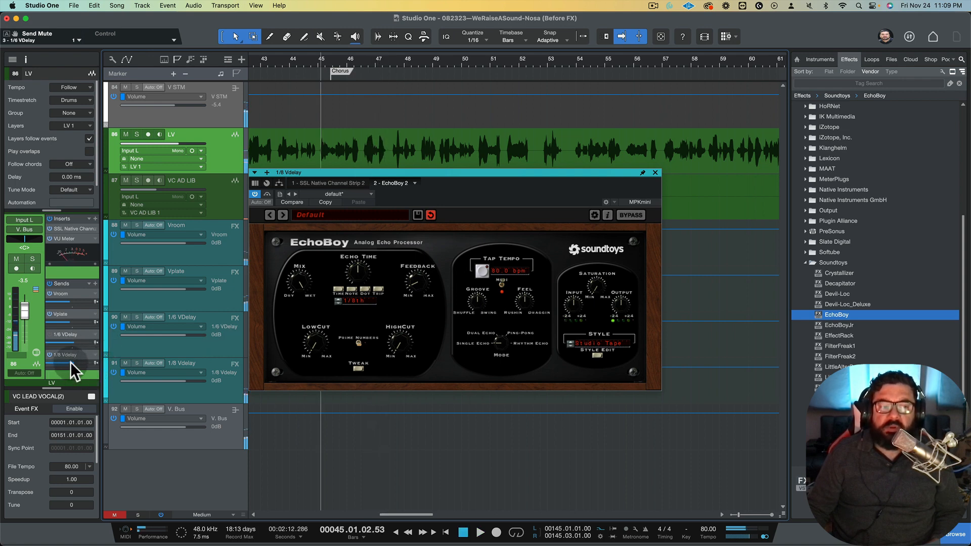
- Set the LV track's 1/8 Vdelay send level to -16.8 dB while auditioning the mix
{"action": "left_click", "coordinate": [62, 362]}
{"action": "key", "text": "space"}
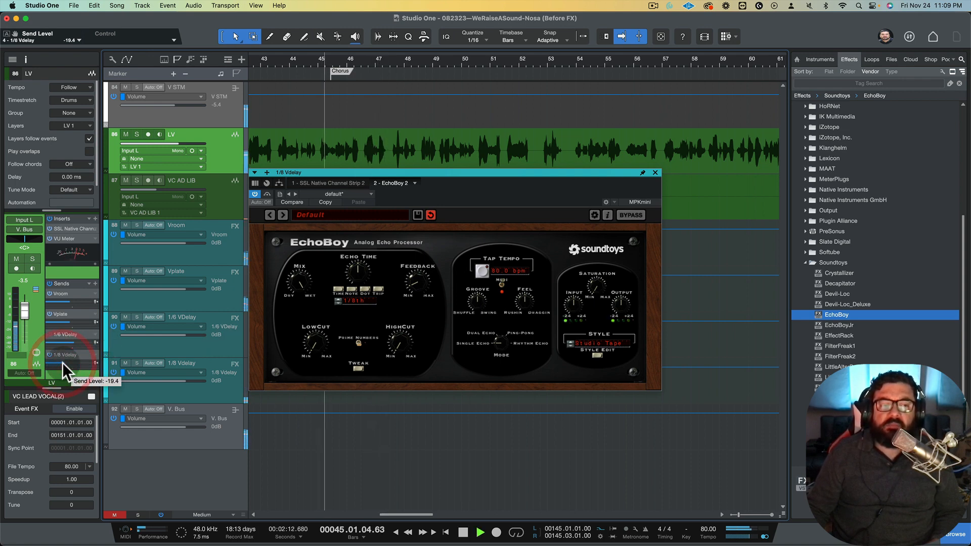
{"action": "left_click_drag", "start_coordinate": [61, 363], "coordinate": [62, 362]}
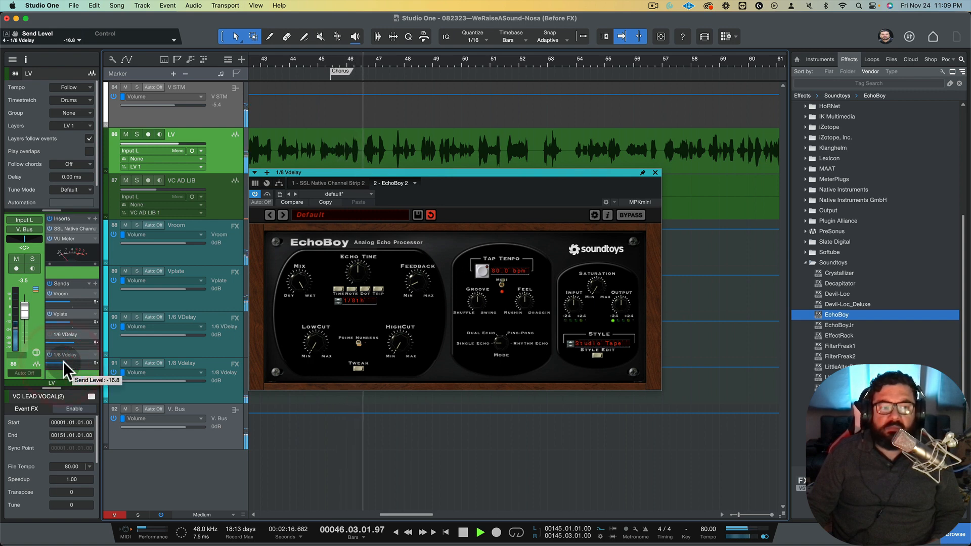
{"action": "key", "text": "space"}
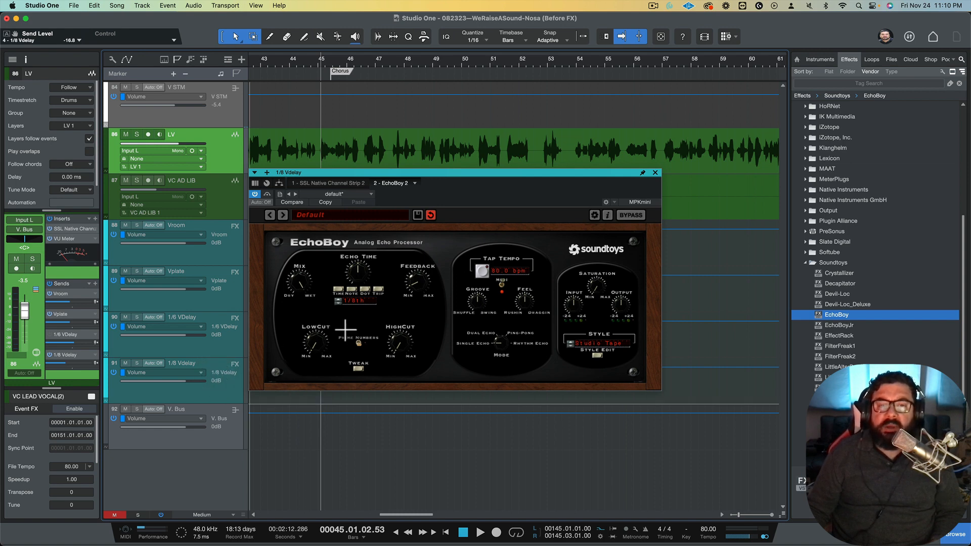
- Switch the 1/8 Vdelay channel's EchoBoy to Dual Echo mode and close the plug-in window
{"action": "left_click", "coordinate": [481, 334]}
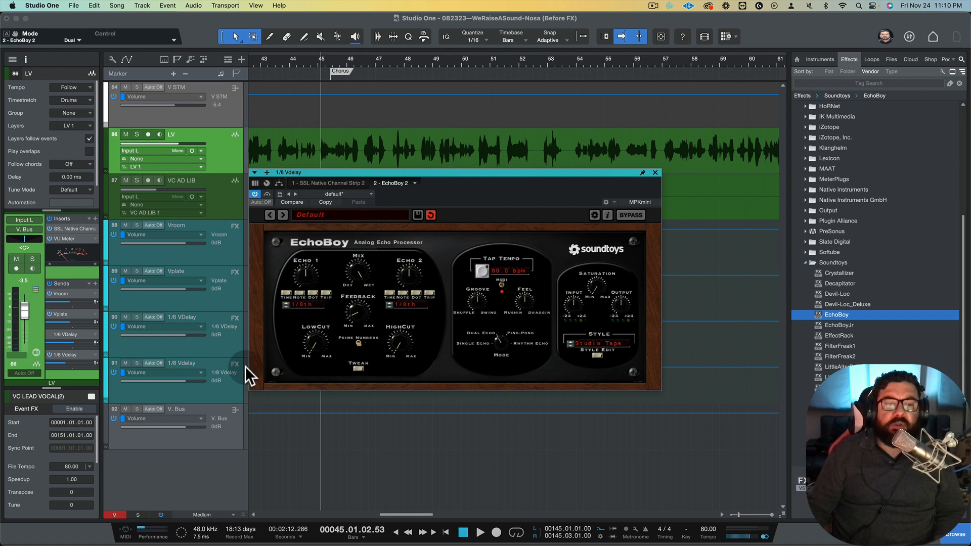
{"action": "left_click", "coordinate": [229, 366]}
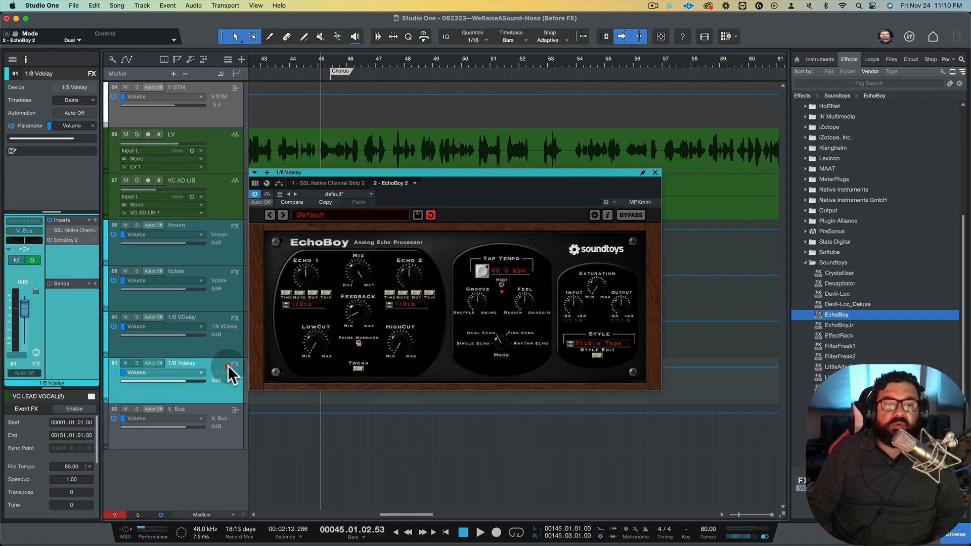
{"action": "left_click", "coordinate": [654, 173]}
- Add a third EchoBoy as a new FX send on the LV track and place its channel track directly below 1/8 Vdelay
{"action": "left_click", "coordinate": [225, 153]}
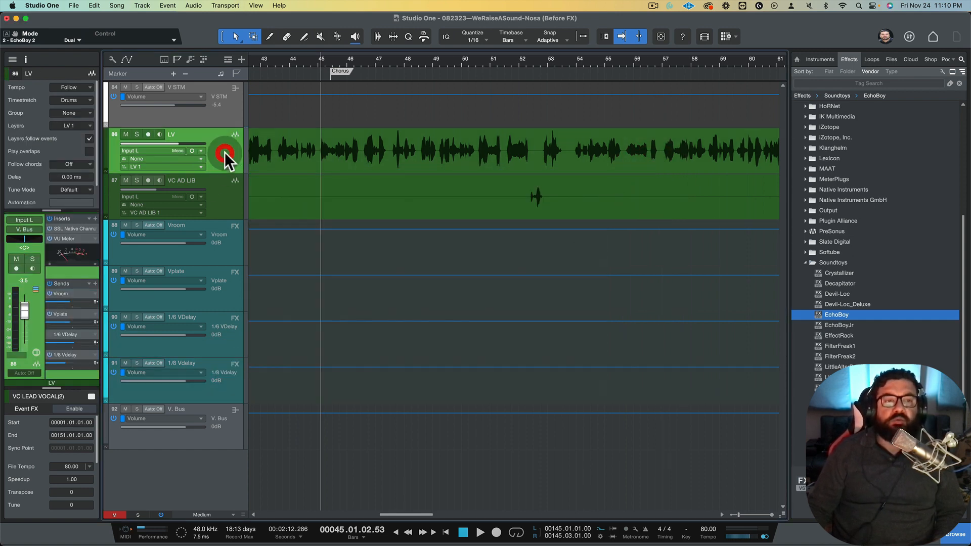
{"action": "left_click_drag", "start_coordinate": [78, 277], "coordinate": [78, 254]}
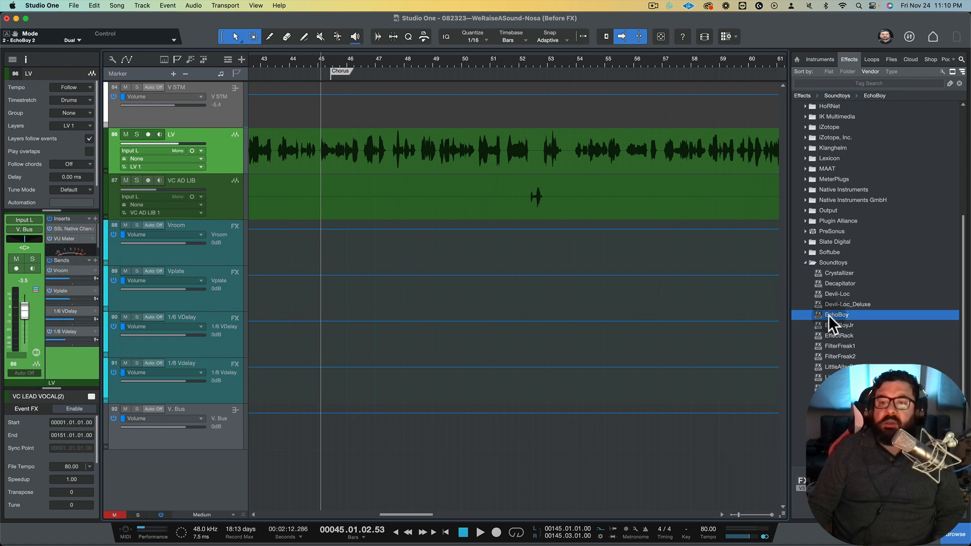
{"action": "left_click_drag", "start_coordinate": [829, 314], "coordinate": [60, 359]}
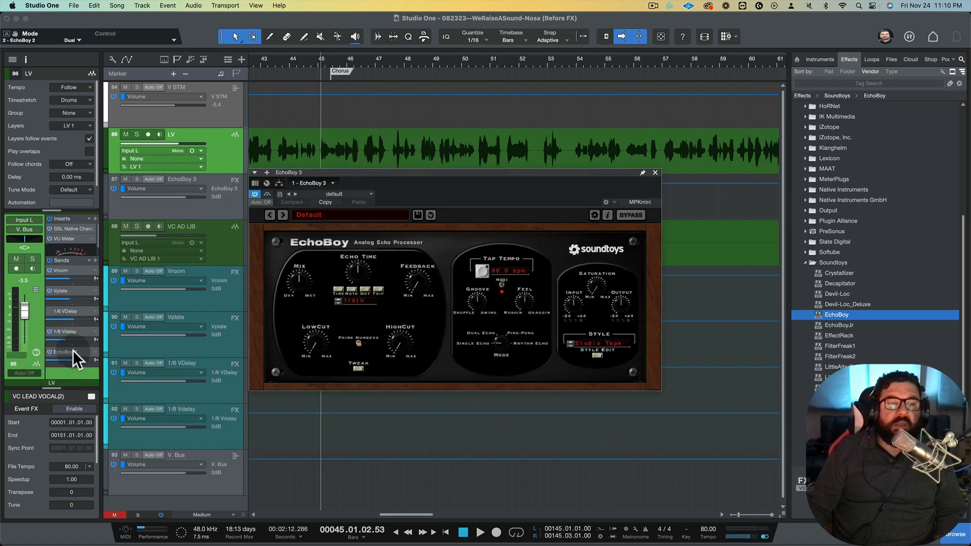
{"action": "left_click", "coordinate": [220, 185]}
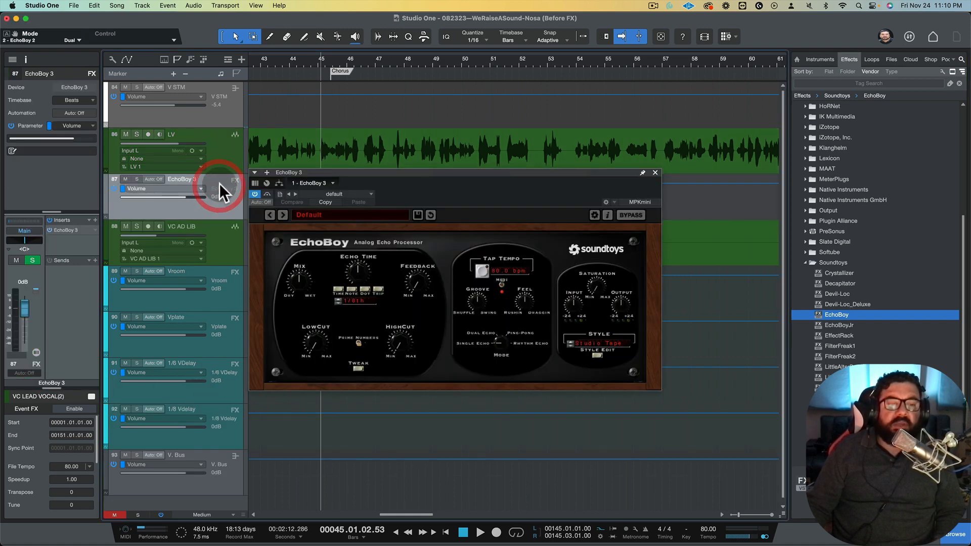
{"action": "left_click_drag", "start_coordinate": [220, 184], "coordinate": [199, 449]}
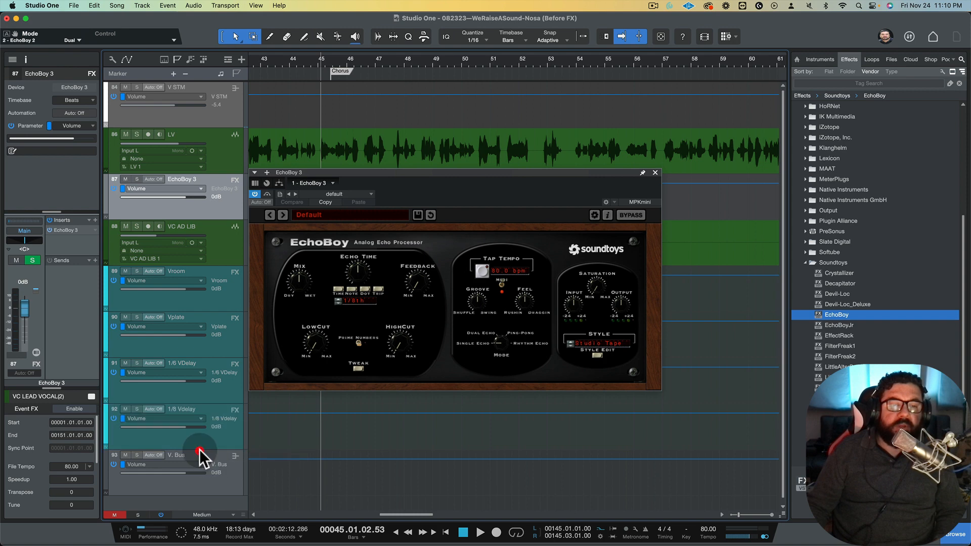
- Rename the new EchoBoy channel 1/8 Vdelay R and the existing 1/8 Vdelay channel 1/8 Vdelay L
{"action": "double_click", "coordinate": [178, 410]}
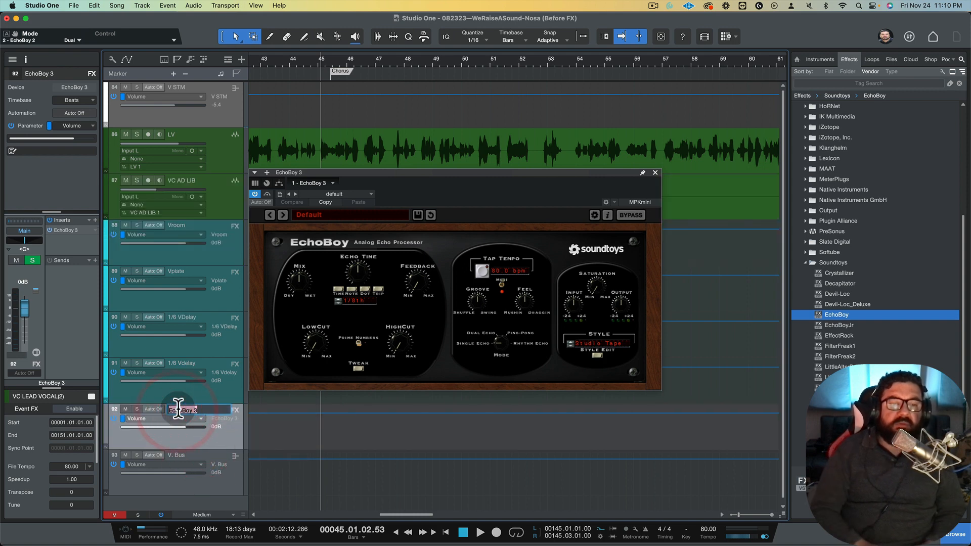
{"action": "type", "text": "1"}
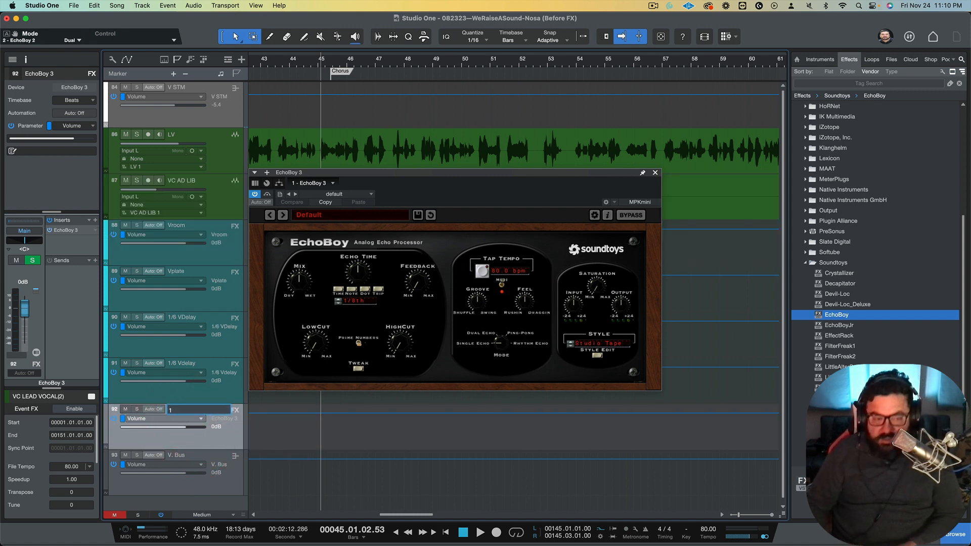
{"action": "type", "text": "/8 Vdelay R"}
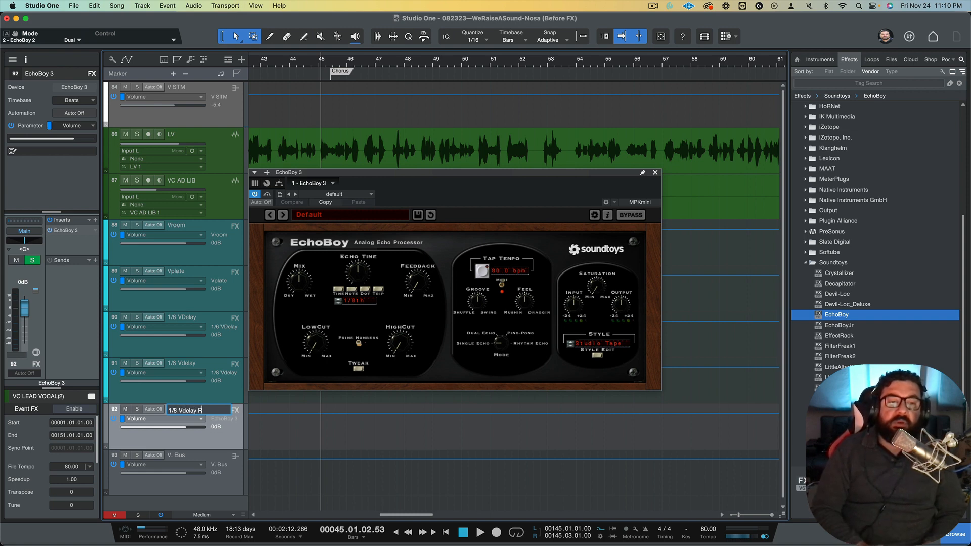
{"action": "double_click", "coordinate": [198, 360]}
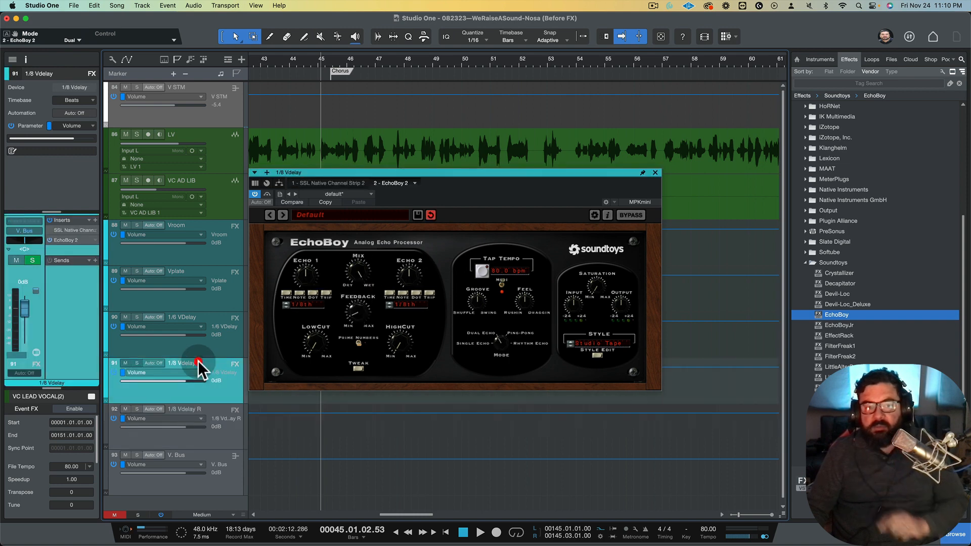
{"action": "key", "text": "Right"}
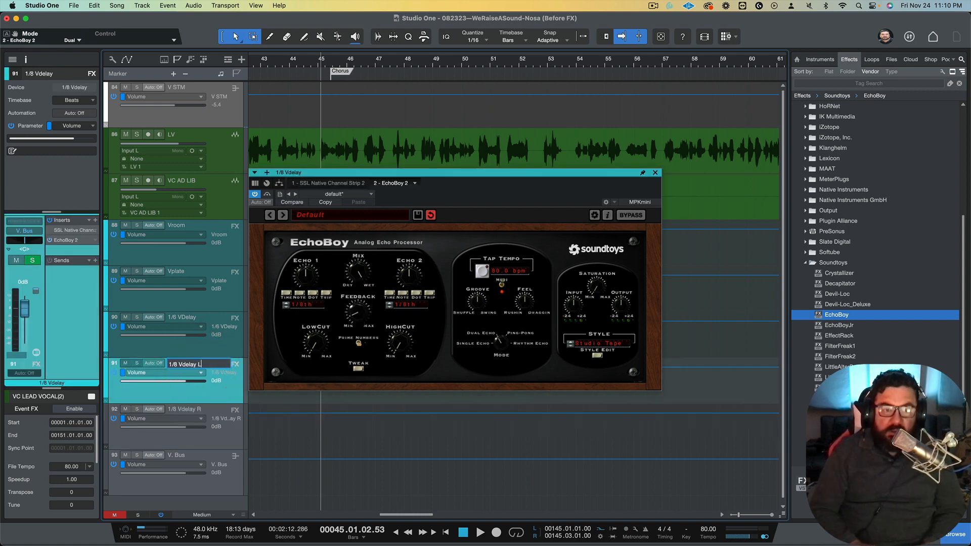
{"action": "type", "text": "L"}
{"action": "left_click", "coordinate": [223, 382]}
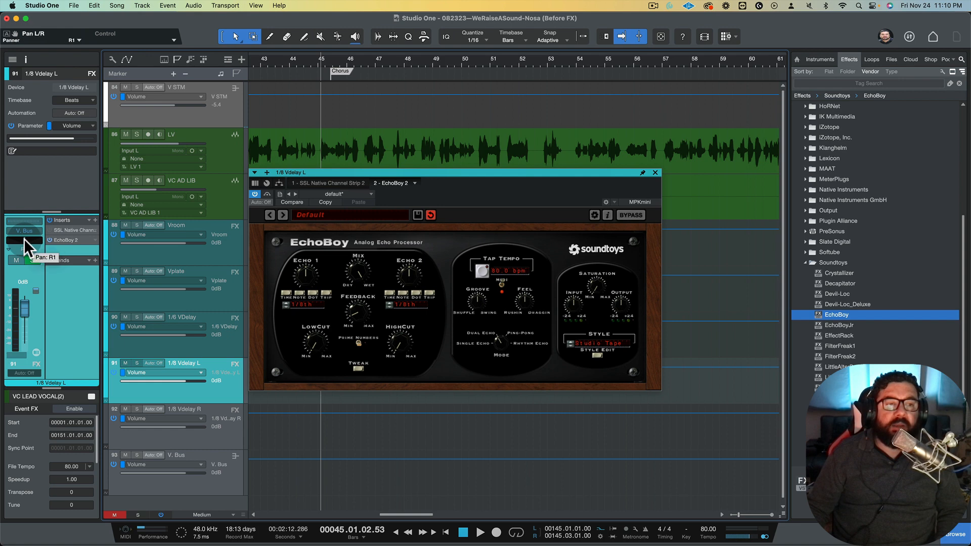
- Pan 1/8 Vdelay L hard left and 1/8 Vdelay R hard right
{"action": "left_click_drag", "start_coordinate": [23, 239], "coordinate": [15, 239]}
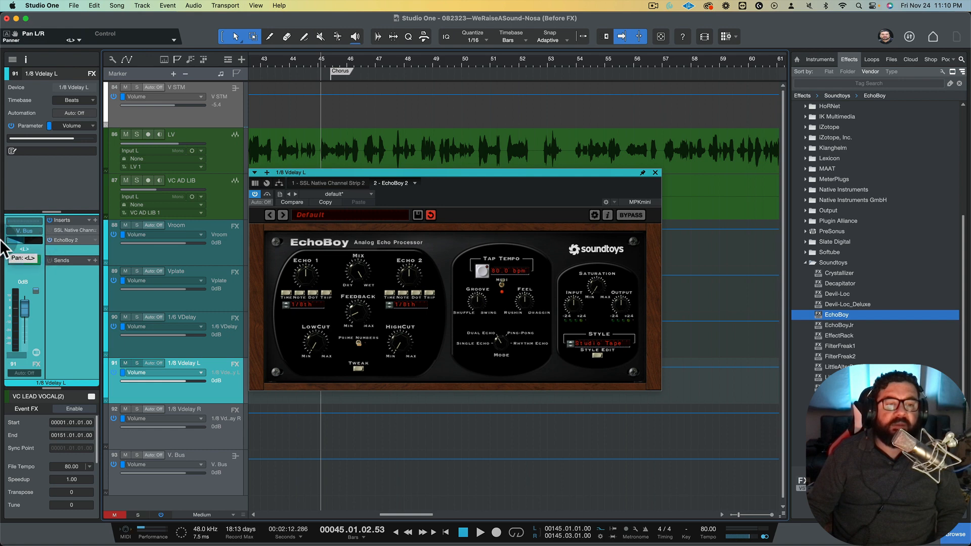
{"action": "left_click", "coordinate": [226, 413]}
{"action": "left_click_drag", "start_coordinate": [24, 239], "coordinate": [69, 244]}
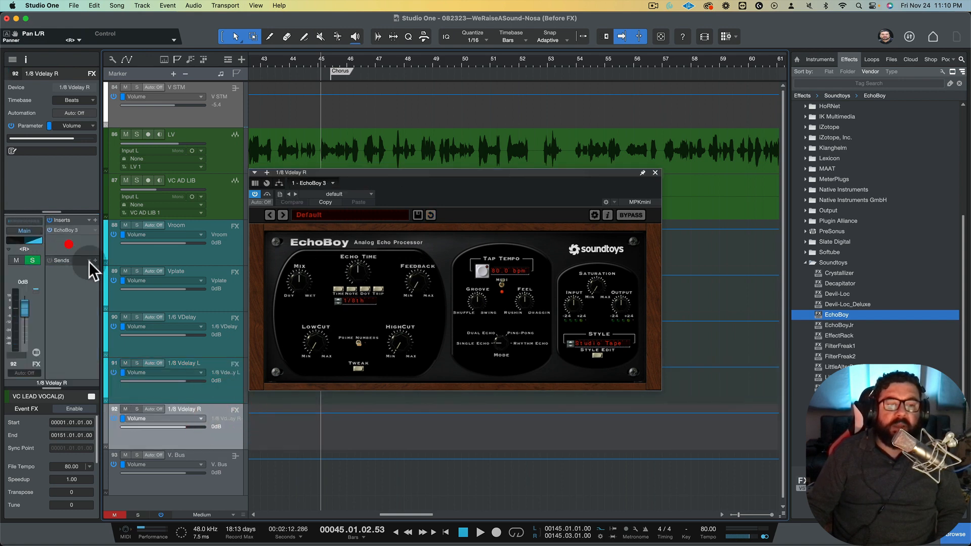
- Apply the vocal FX tracks' cyan colour to all tracks from Vroom through 1/8 Vdelay R
{"action": "left_click", "coordinate": [224, 418]}
{"action": "left_click", "coordinate": [223, 245]}
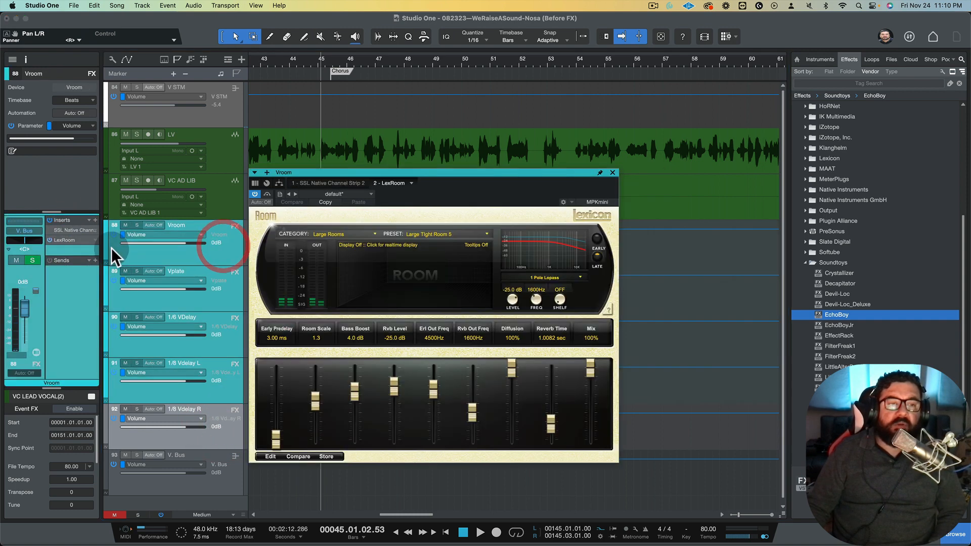
{"action": "left_click", "coordinate": [107, 247]}
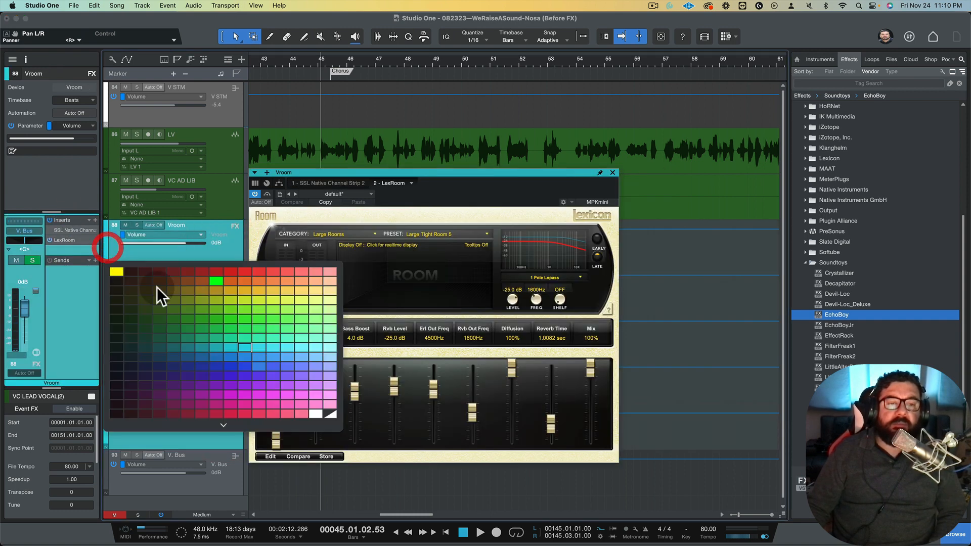
{"action": "left_click", "coordinate": [245, 347]}
- Route the output of the 1/8 Vdelay R channel to V. Bus
{"action": "left_click", "coordinate": [233, 423]}
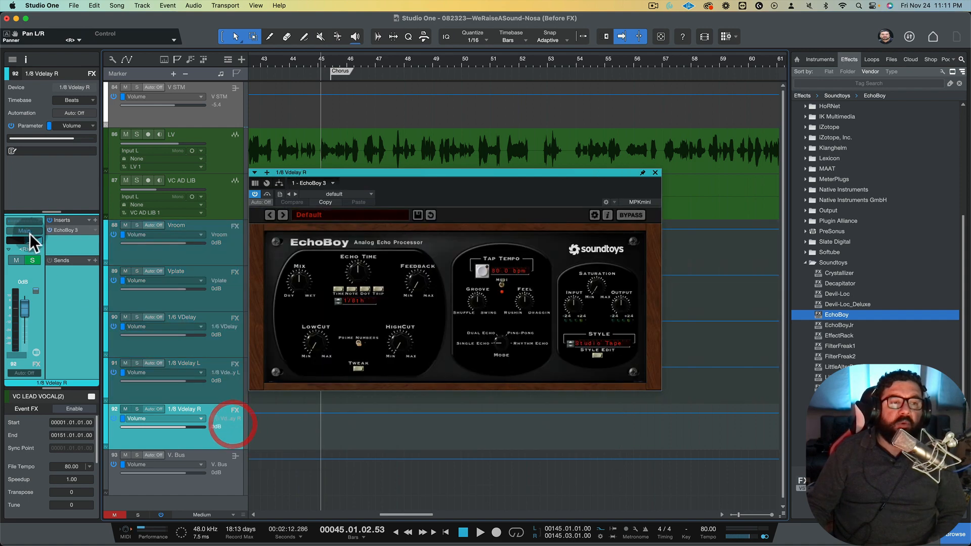
{"action": "left_click", "coordinate": [28, 230]}
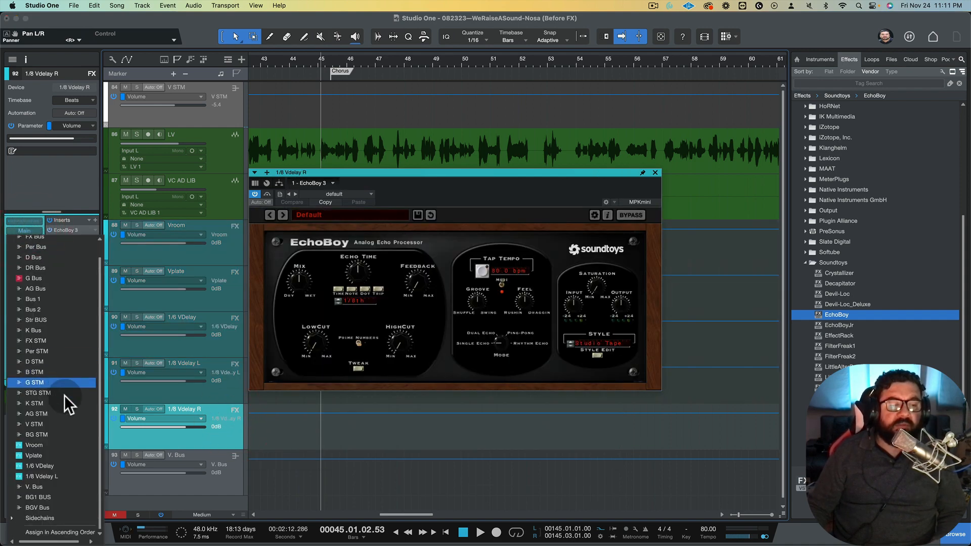
{"action": "left_click", "coordinate": [53, 486]}
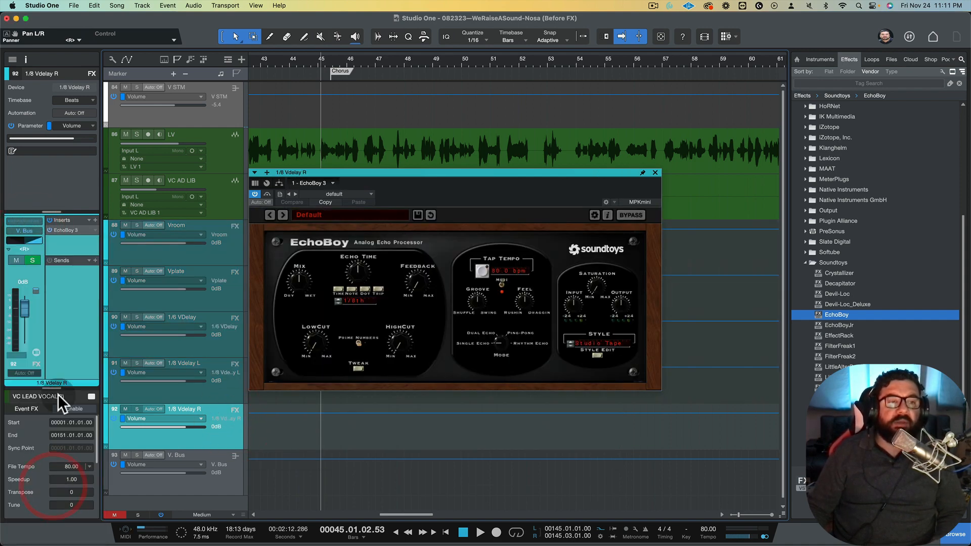
- Copy the SSL Native Channel Strip 2 insert from Vroom onto 1/8 Vdelay R and audition the mix
{"action": "left_click", "coordinate": [213, 249]}
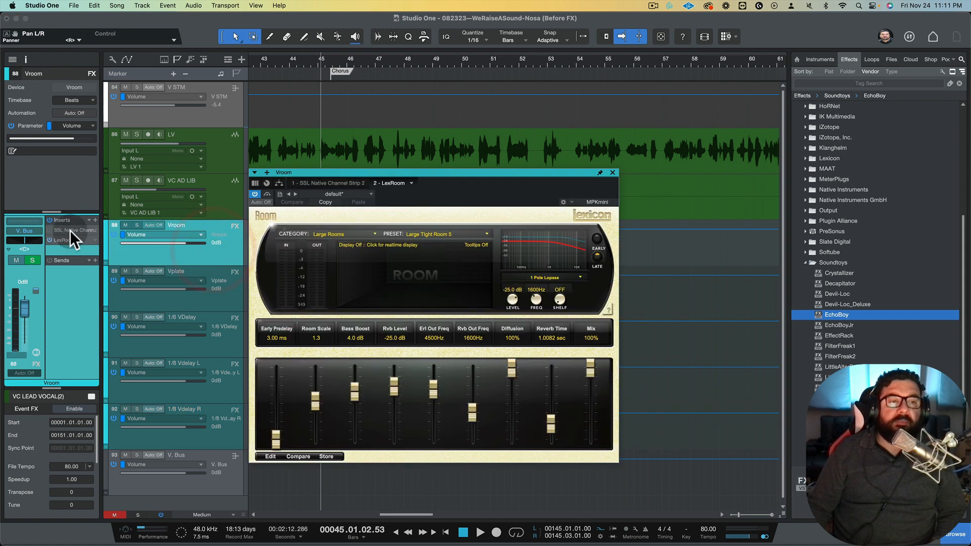
{"action": "left_click_drag", "start_coordinate": [70, 229], "coordinate": [175, 417]}
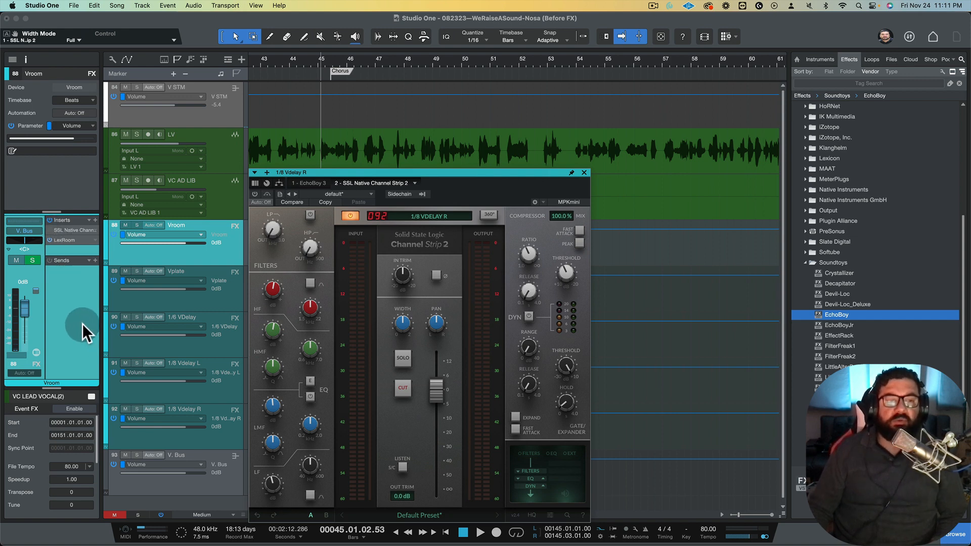
{"action": "key", "text": "space"}
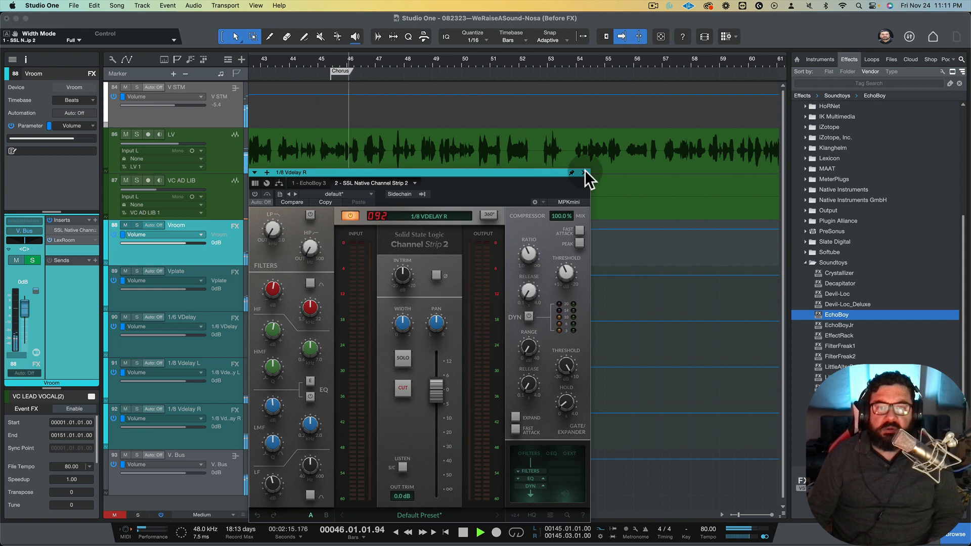
{"action": "key", "text": "space"}
- Open the 1/8 Vdelay R channel's EchoBoy 3 from the LV track's sends
{"action": "left_click", "coordinate": [219, 153]}
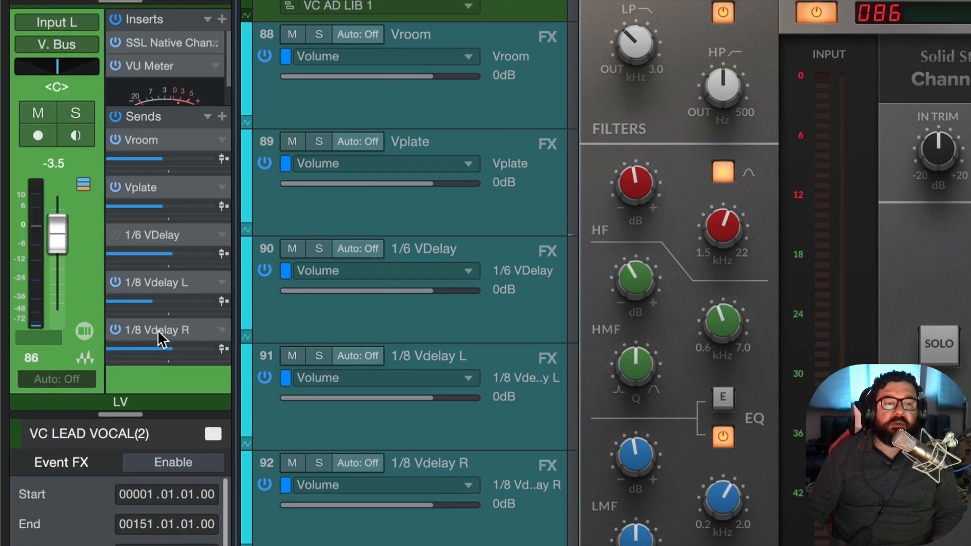
{"action": "double_click", "coordinate": [157, 329]}
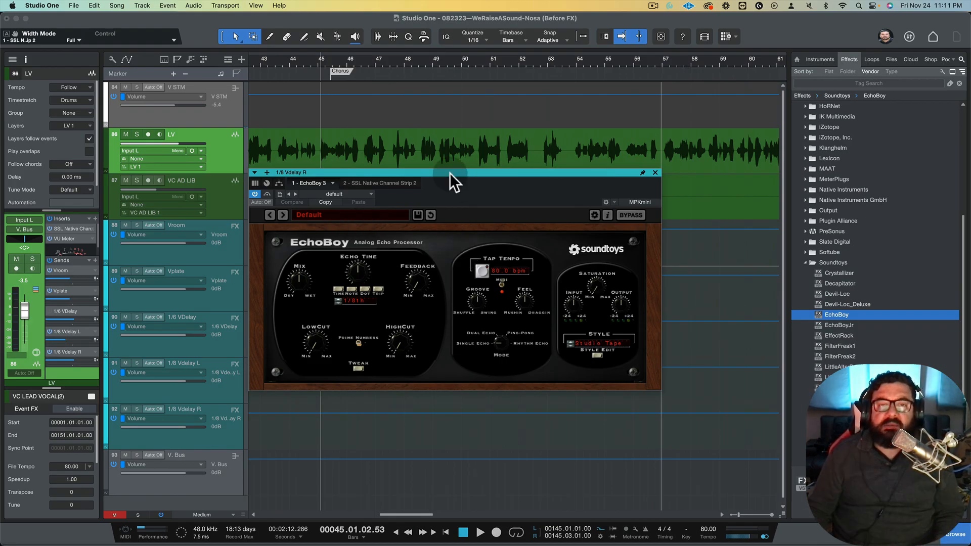
{"action": "left_click_drag", "start_coordinate": [450, 172], "coordinate": [457, 170]}
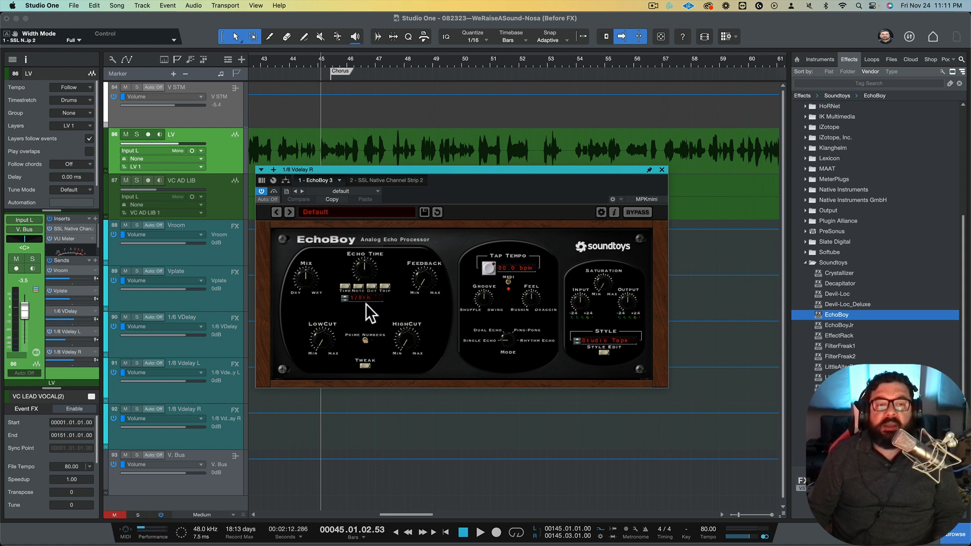
- Set the 1/8 Vdelay R EchoBoy's mix to 100% wet and its echo style to Master Tape
{"action": "left_click_drag", "start_coordinate": [310, 278], "coordinate": [315, 250]}
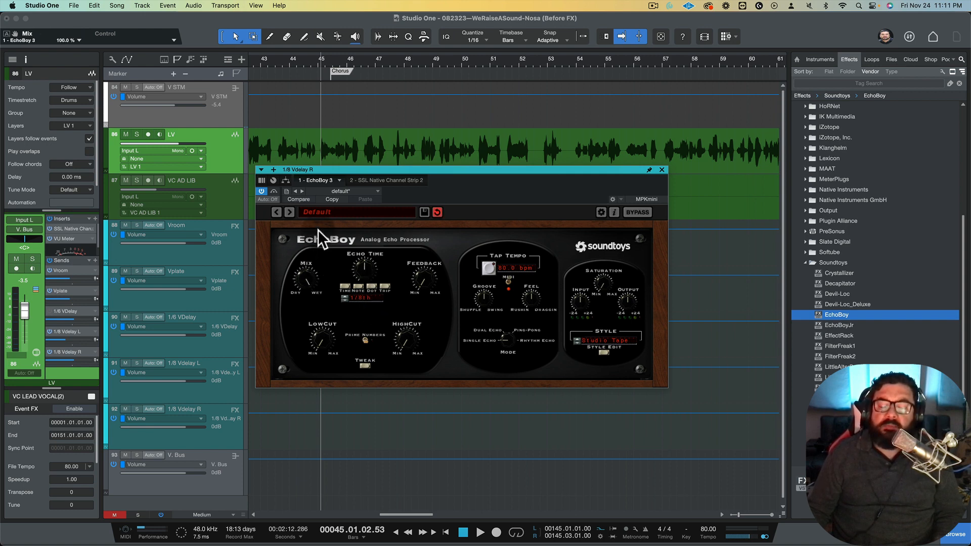
{"action": "left_click", "coordinate": [317, 230]}
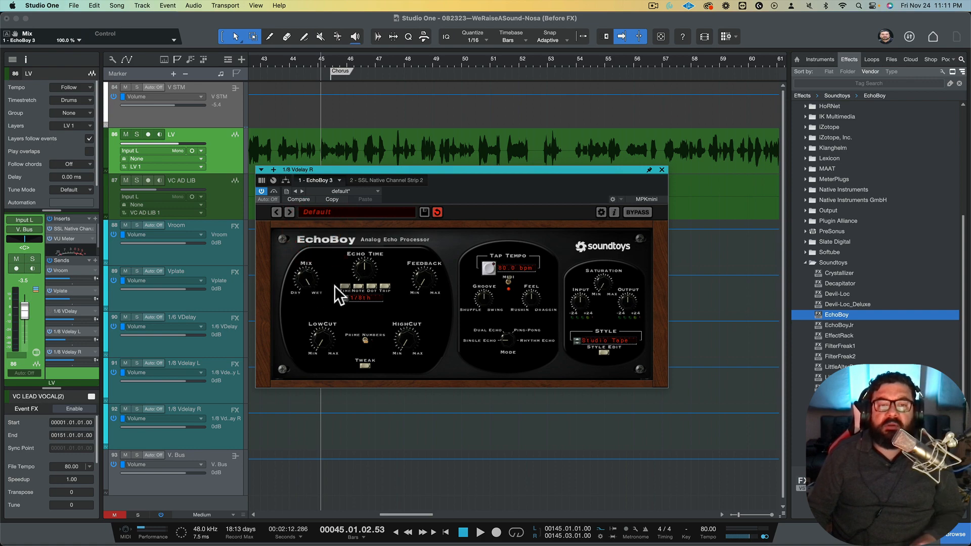
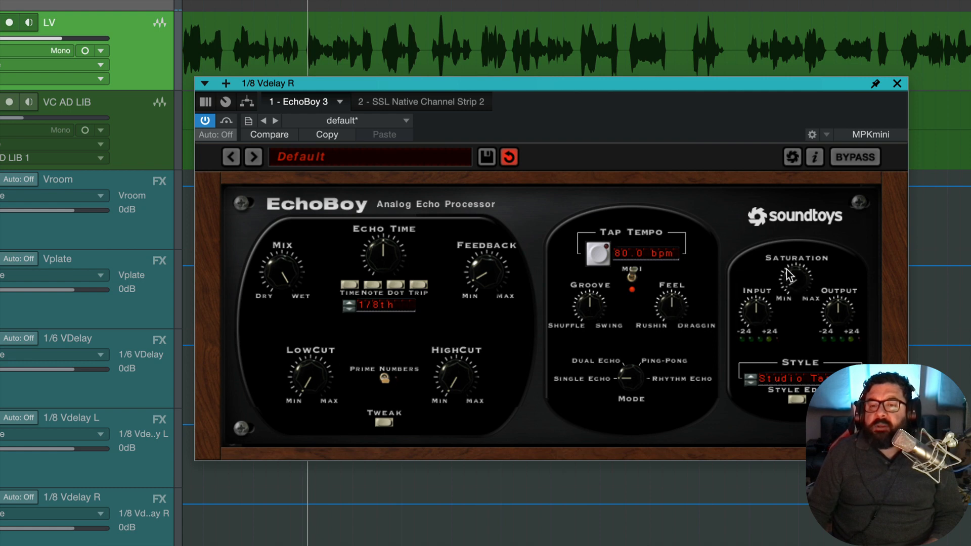
{"action": "left_click_drag", "start_coordinate": [788, 276], "coordinate": [789, 238]}
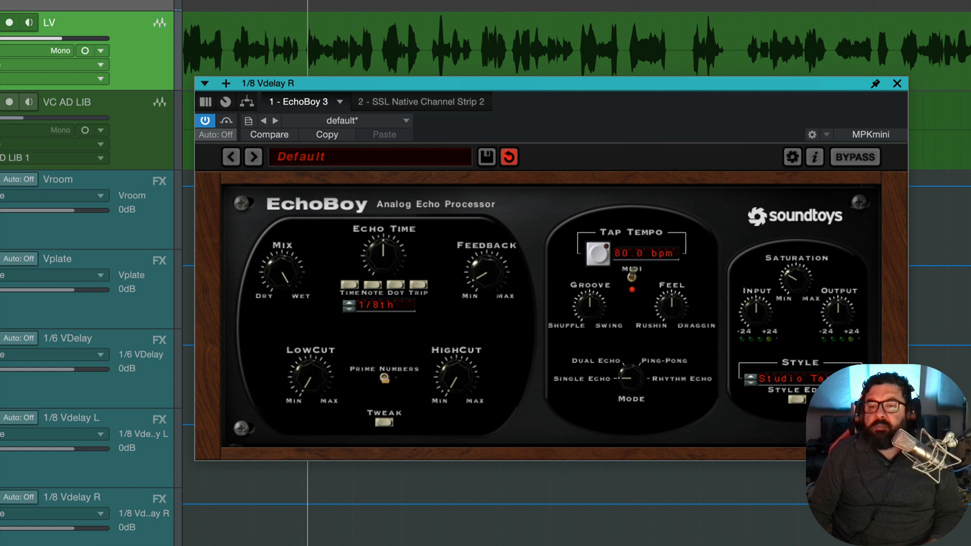
{"action": "left_click", "coordinate": [793, 379]}
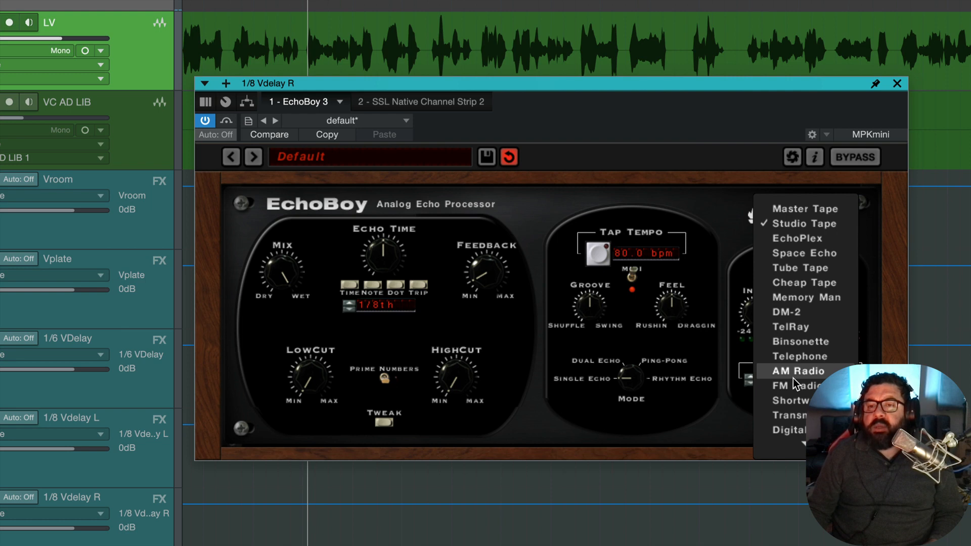
{"action": "left_click", "coordinate": [805, 206]}
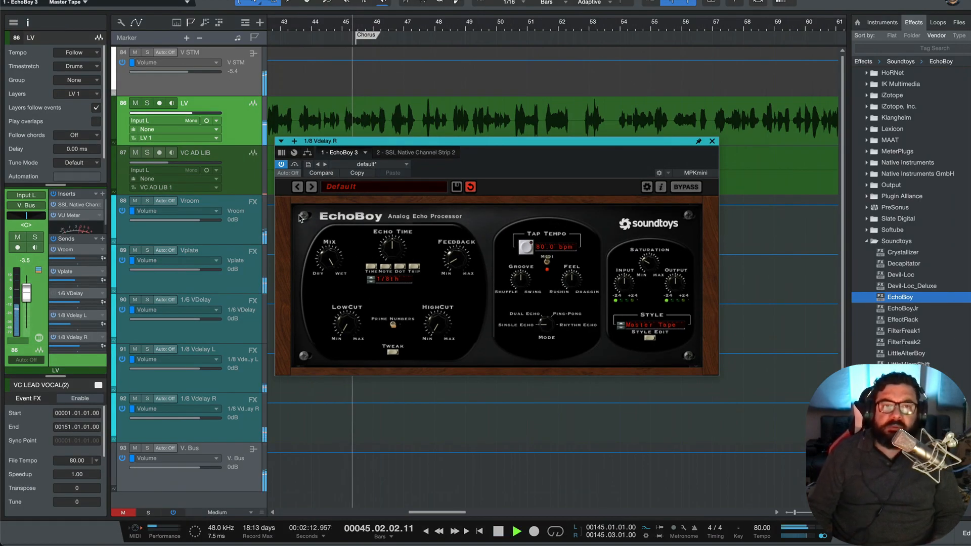
- Solo the LV track and audition it with its effects sends
{"action": "key", "text": "space"}
{"action": "left_click", "coordinate": [147, 103]}
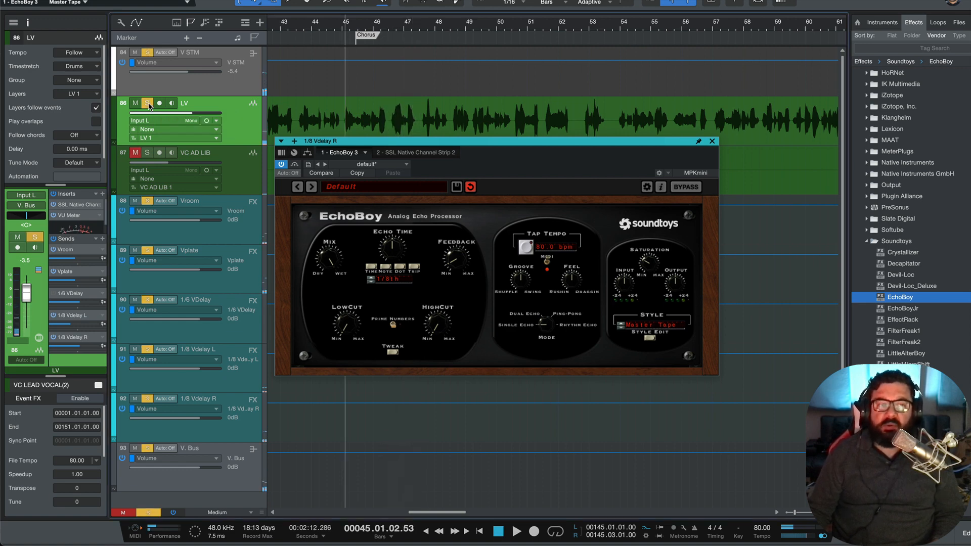
{"action": "key", "text": "space"}
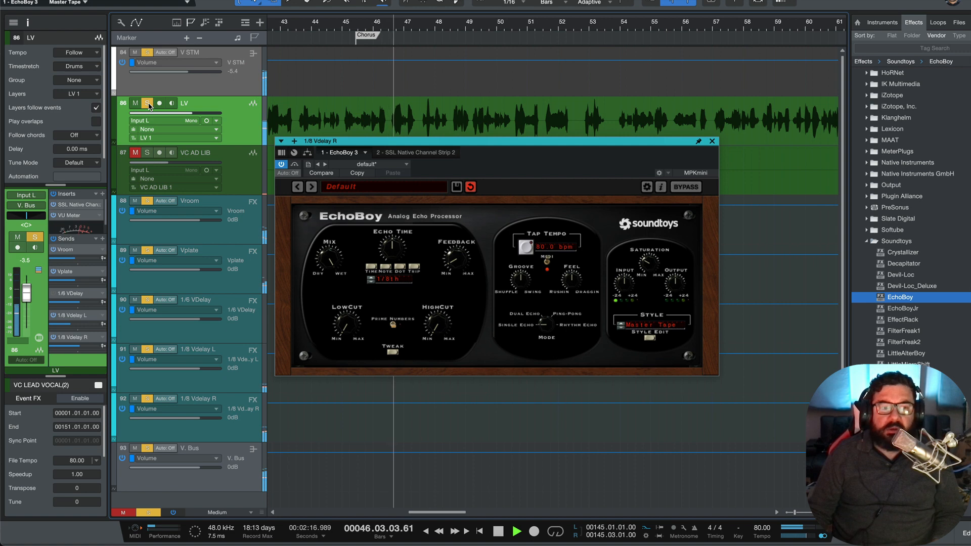
{"action": "key", "text": "space"}
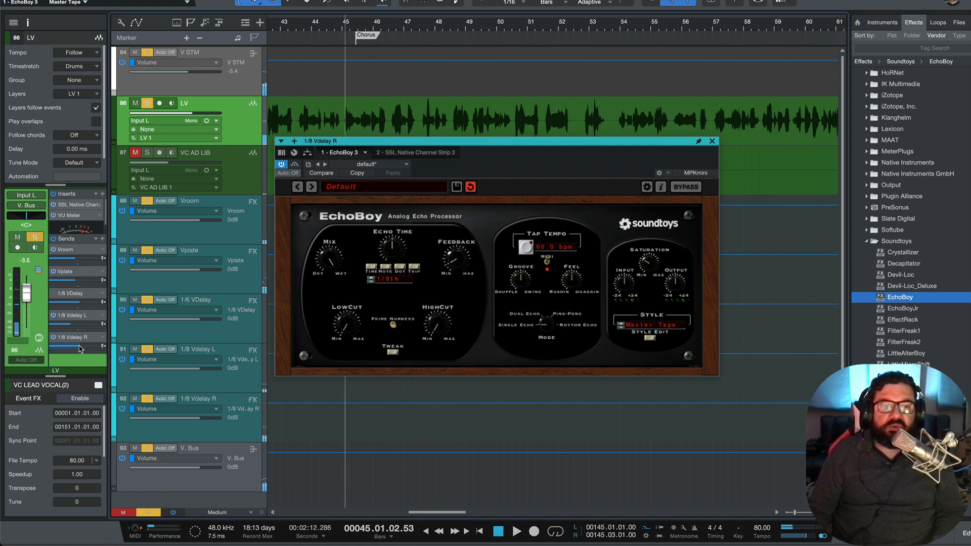
- Lower the LV track's send to 1/8 Vdelay R to -13.3 dB during playback
{"action": "key", "text": "space"}
{"action": "left_click_drag", "start_coordinate": [79, 349], "coordinate": [71, 352]}
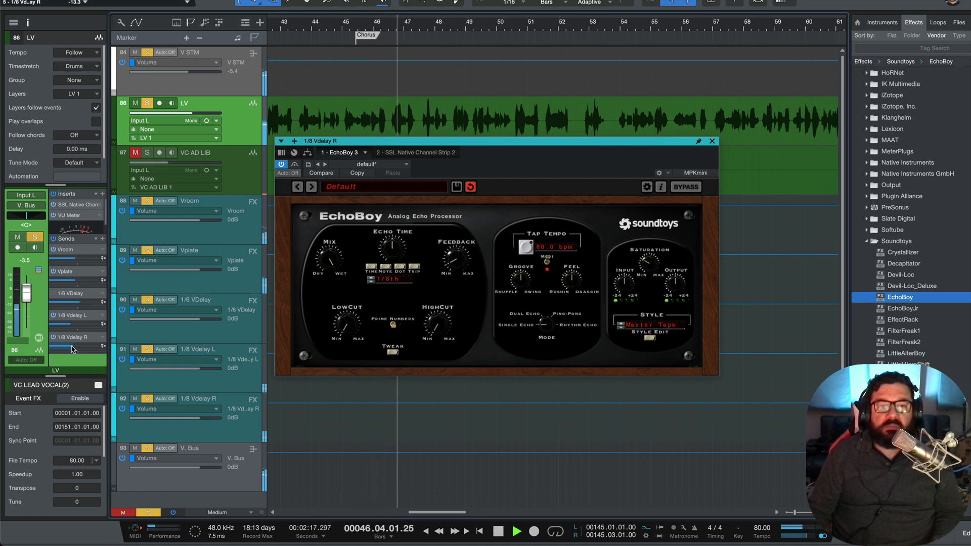
{"action": "key", "text": "space"}
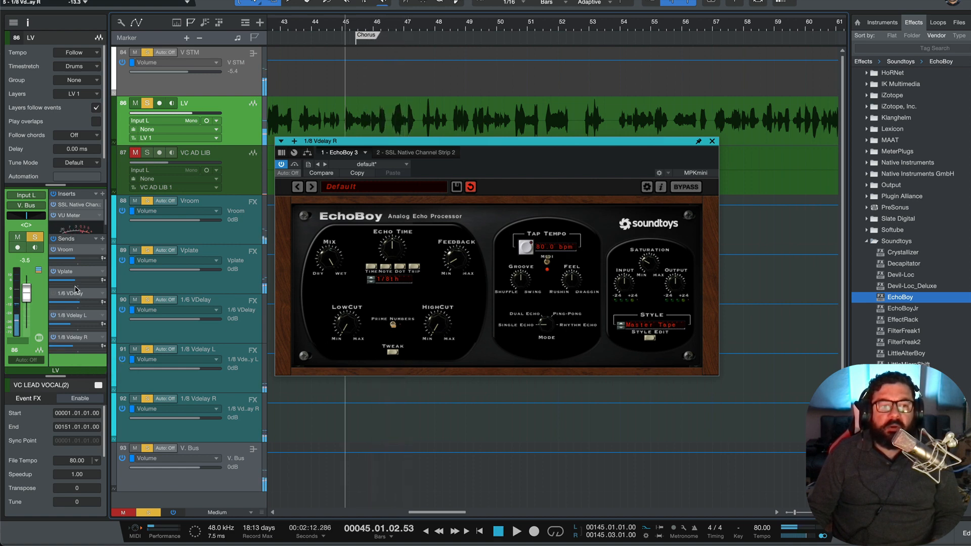
- Set the LV track's Vplate send to -8.2 dB and audition the soloed vocal
{"action": "left_click_drag", "start_coordinate": [76, 282], "coordinate": [77, 282]}
{"action": "key", "text": "space"}
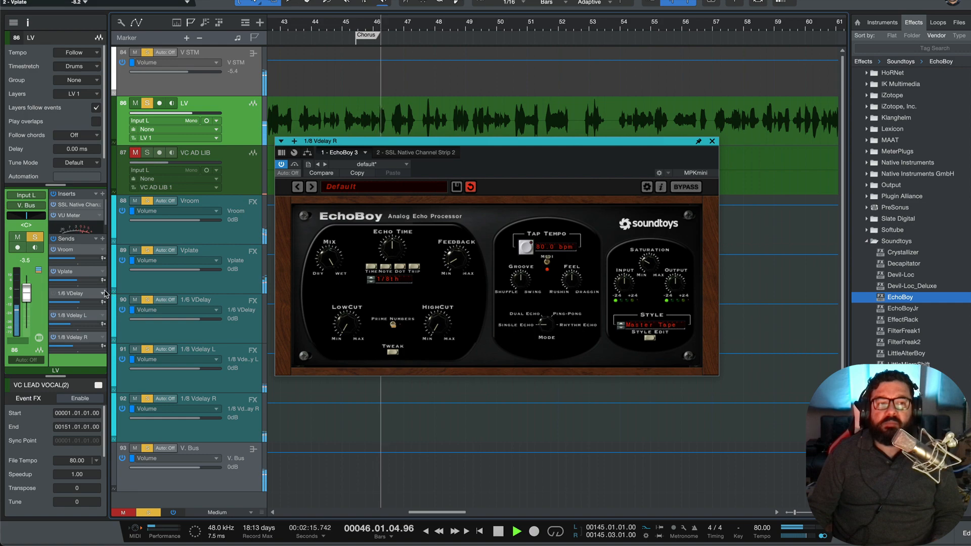
{"action": "key", "text": "space"}
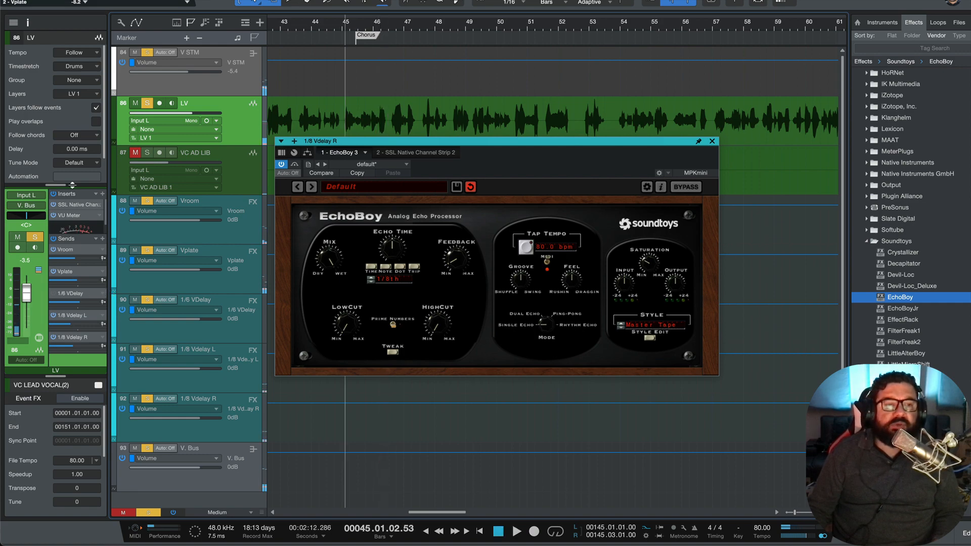
- Switch off all LV sends, and during playback re-enable them one by one from Vroom to 1/8 Vdelay R, leaving 1/6 VDelay off
{"action": "left_click_drag", "start_coordinate": [75, 186], "coordinate": [75, 147]}
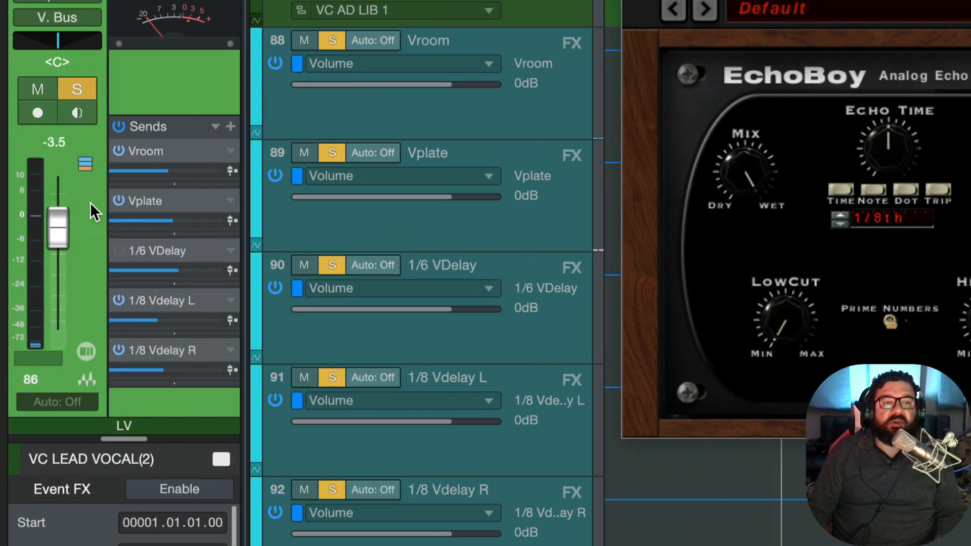
{"action": "left_click", "coordinate": [120, 127]}
{"action": "key", "text": "space"}
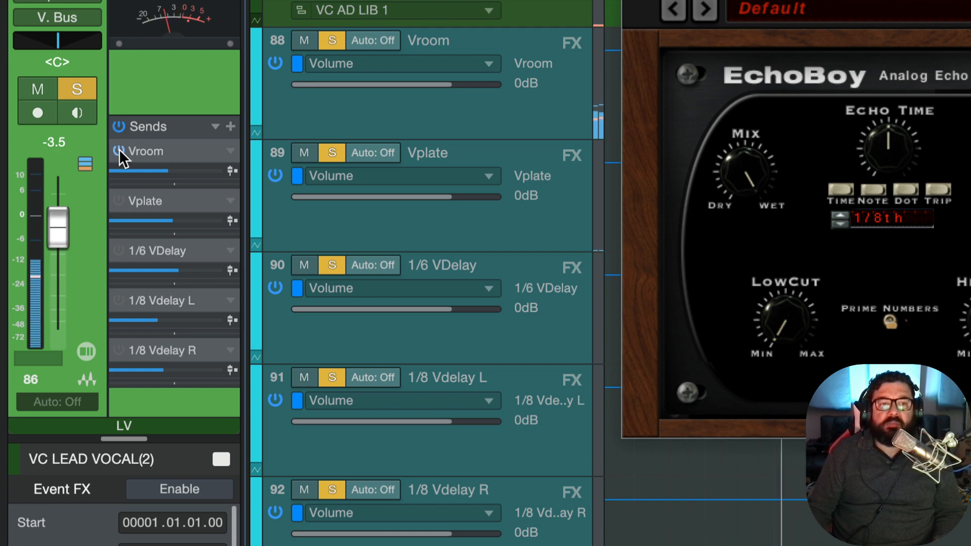
{"action": "left_click", "coordinate": [114, 201]}
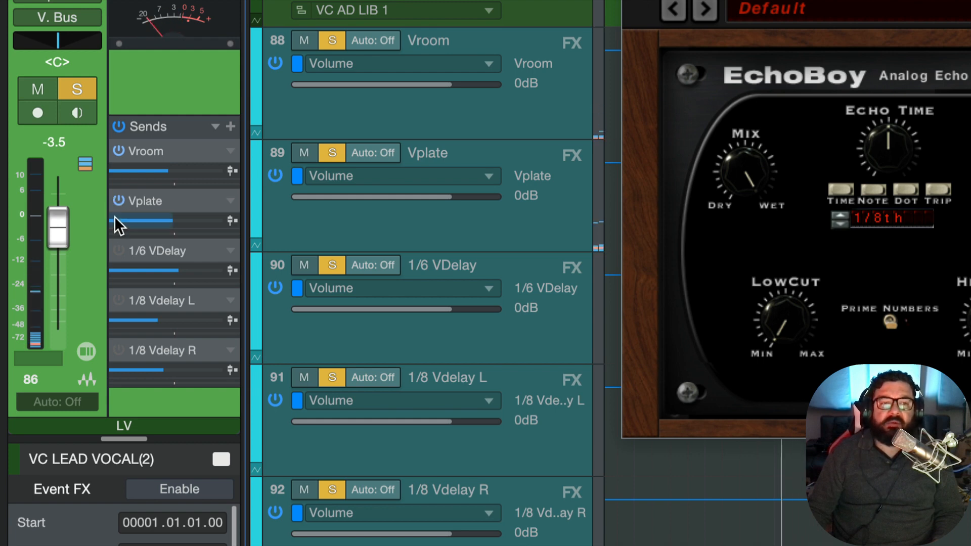
{"action": "left_click", "coordinate": [116, 249]}
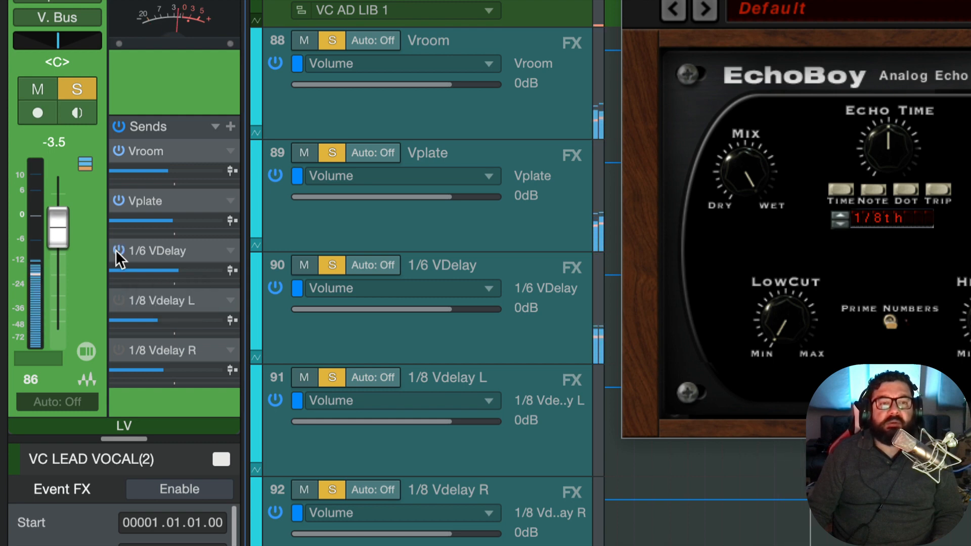
{"action": "left_click", "coordinate": [116, 250]}
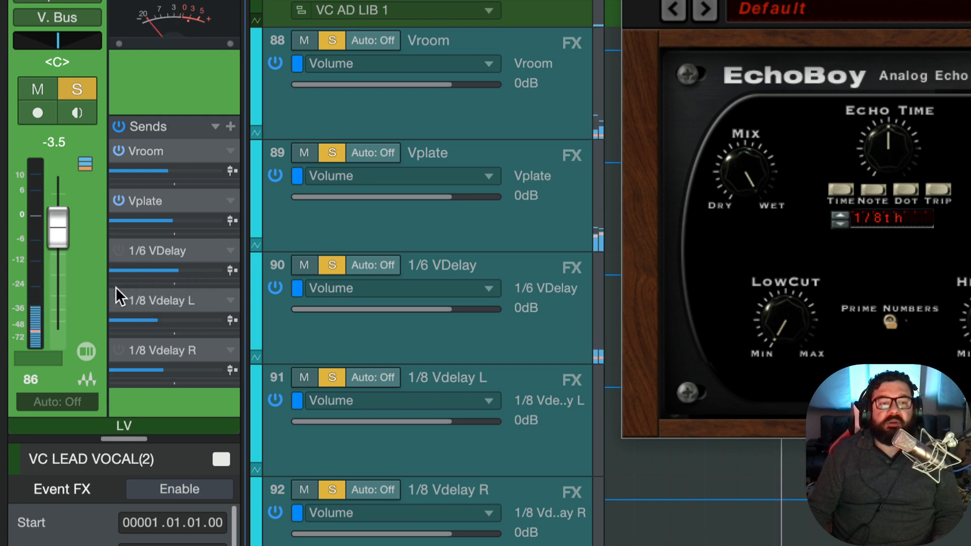
{"action": "left_click", "coordinate": [119, 299]}
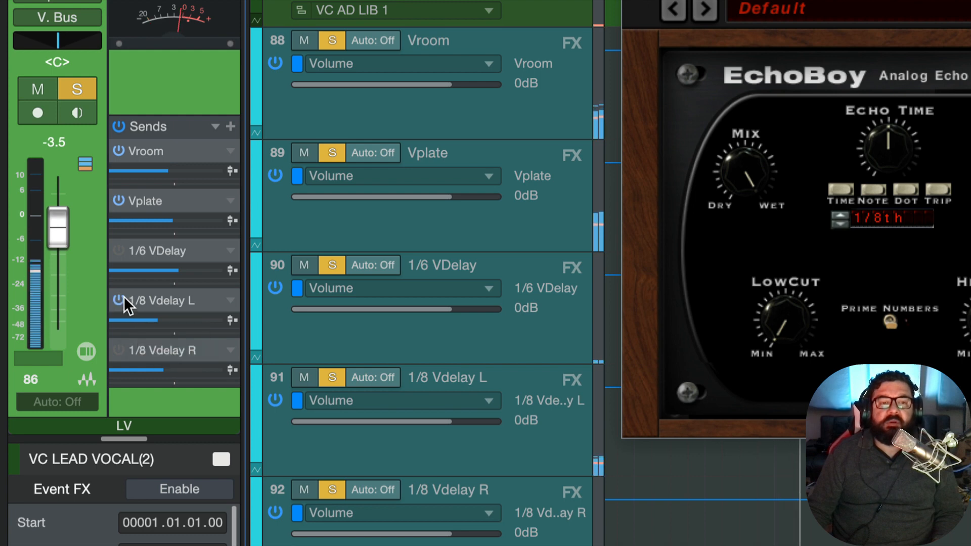
{"action": "left_click", "coordinate": [120, 349]}
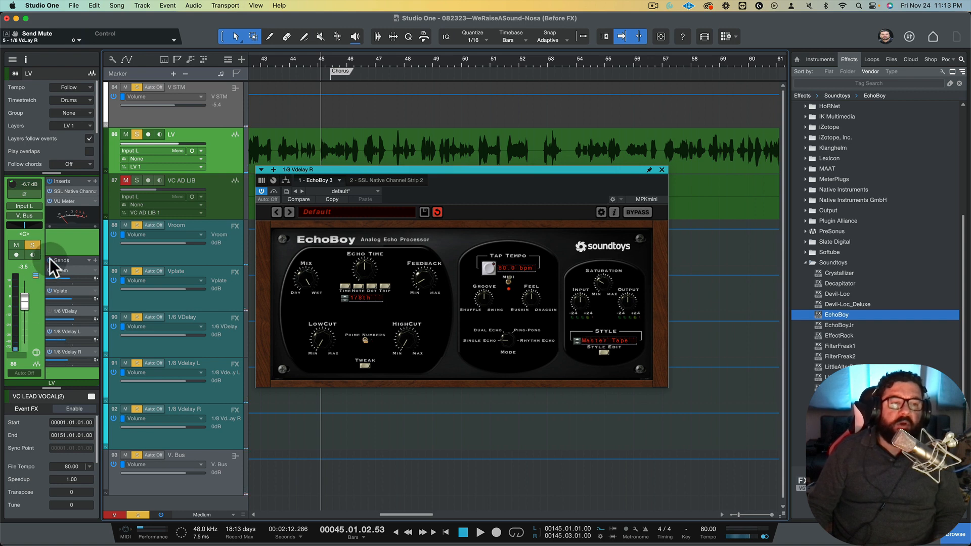
- Compare the soloed lead vocal with all its sends off and on
{"action": "key", "text": "space"}
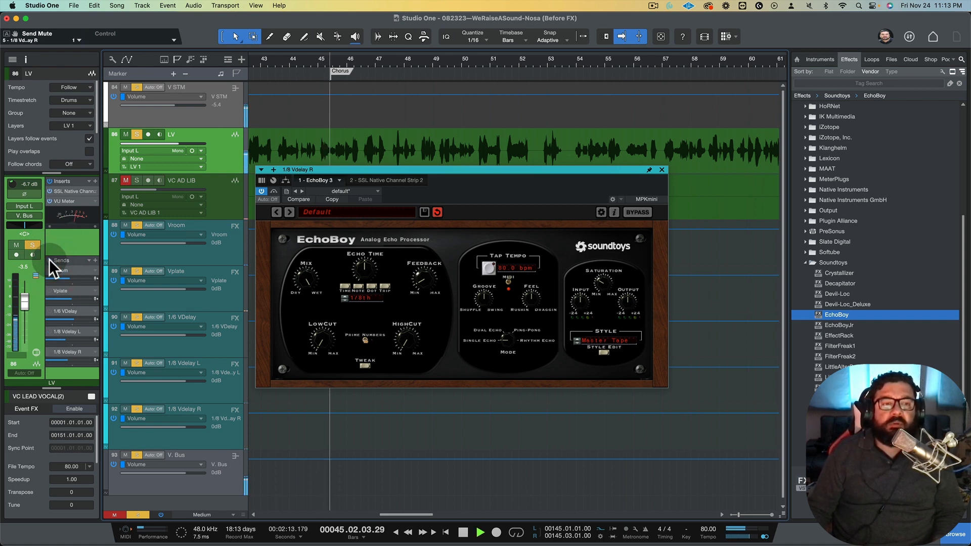
{"action": "key", "text": "space"}
{"action": "left_click", "coordinate": [49, 260]}
{"action": "key", "text": "space"}
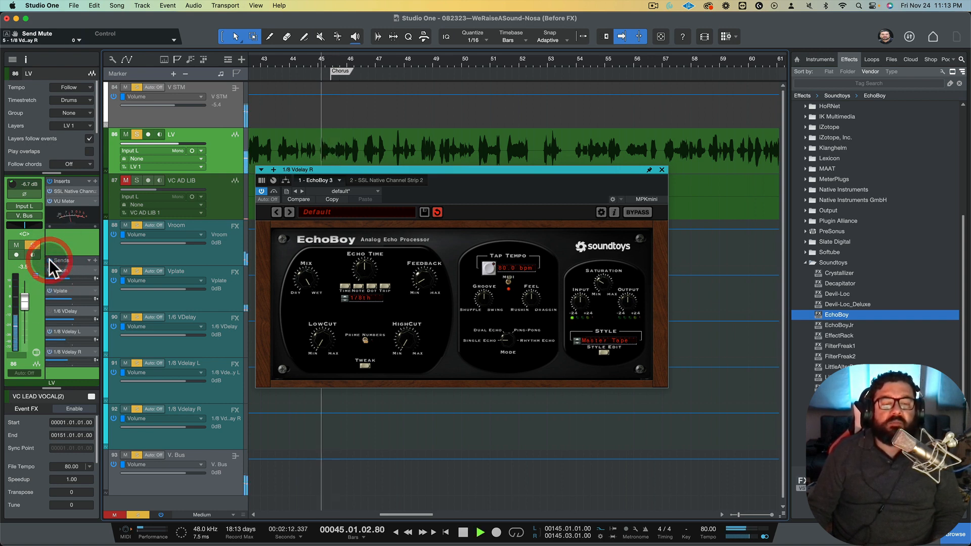
{"action": "key", "text": "space"}
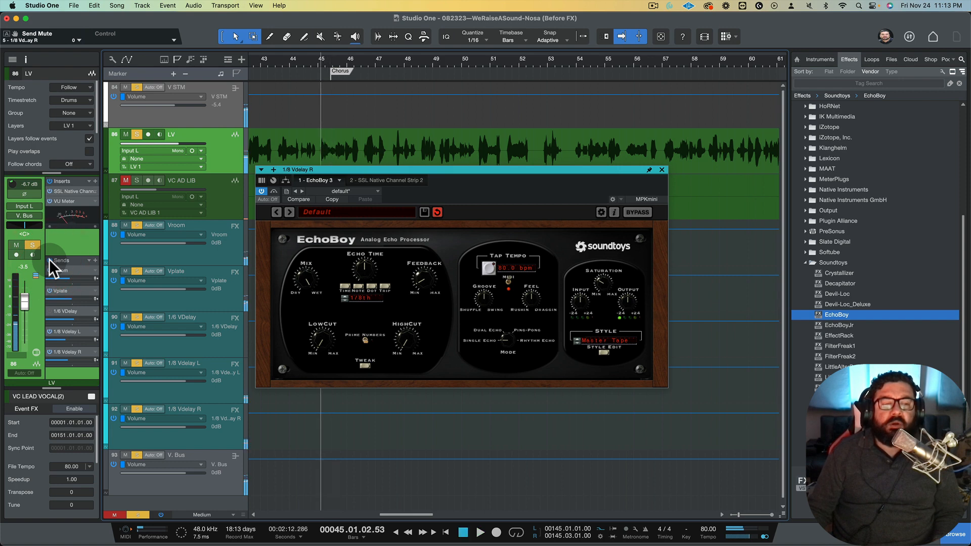
- Unsolo the LV track and compare the full mix with its sends off and on, closing the EchoBoy window
{"action": "left_click", "coordinate": [135, 135]}
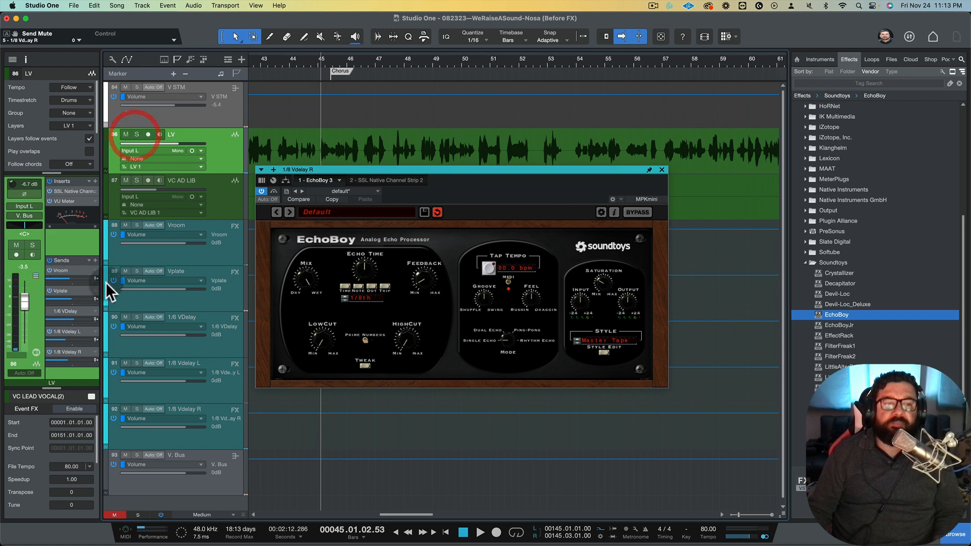
{"action": "left_click", "coordinate": [49, 259]}
{"action": "left_click", "coordinate": [51, 259]}
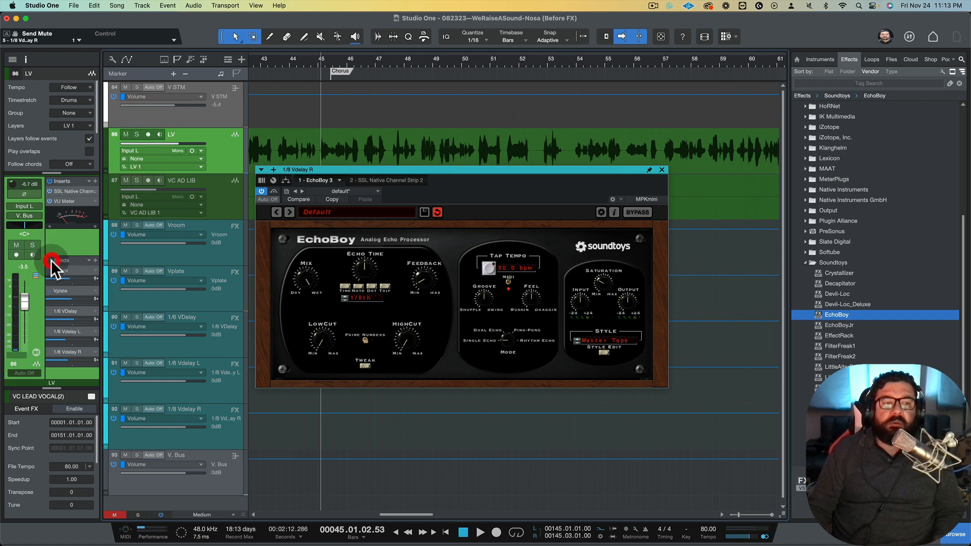
{"action": "key", "text": "space"}
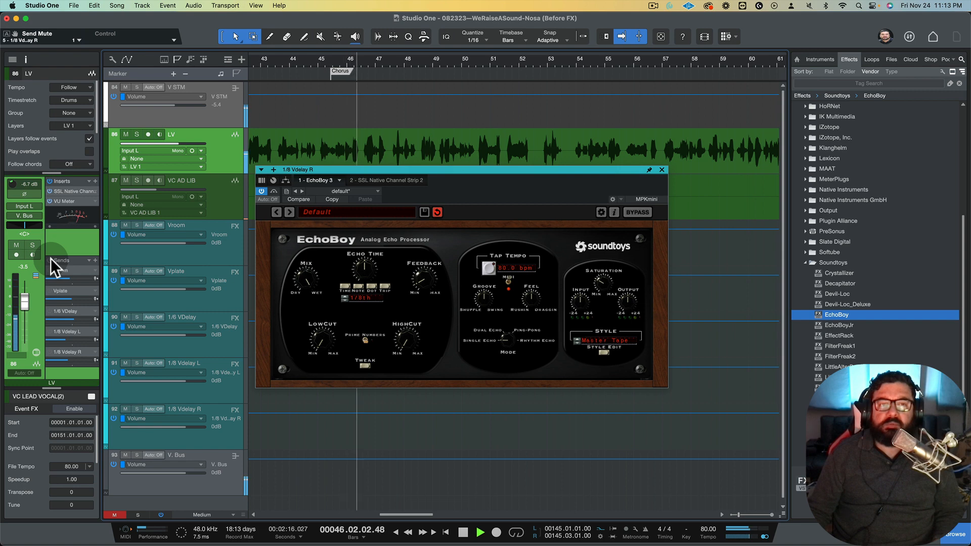
{"action": "key", "text": "space"}
{"action": "left_click", "coordinate": [50, 259]}
{"action": "key", "text": "space"}
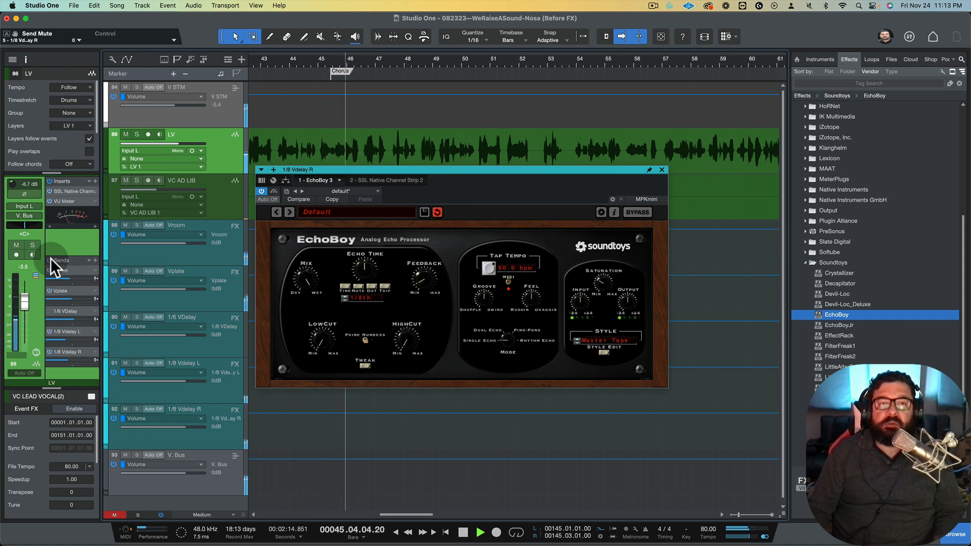
{"action": "left_click", "coordinate": [661, 170]}
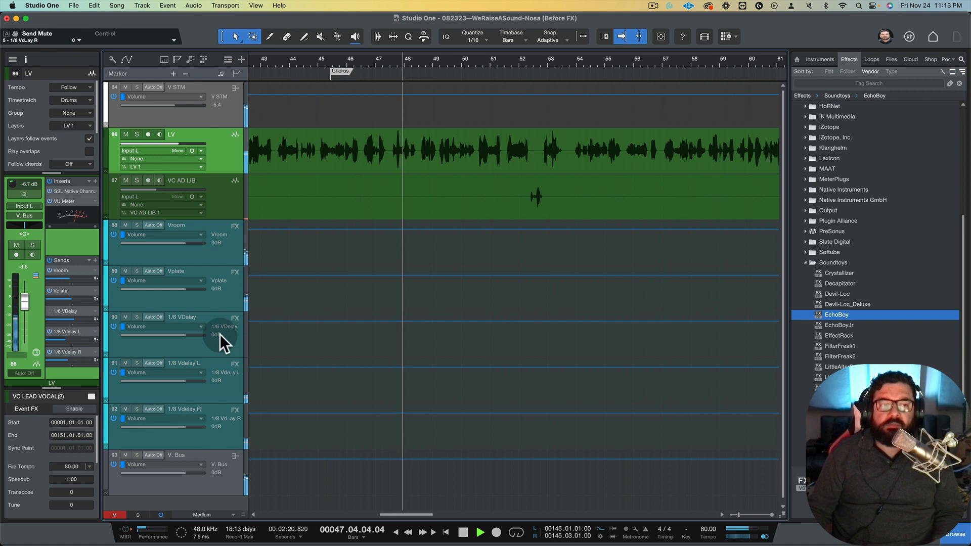
{"action": "key", "text": "space"}
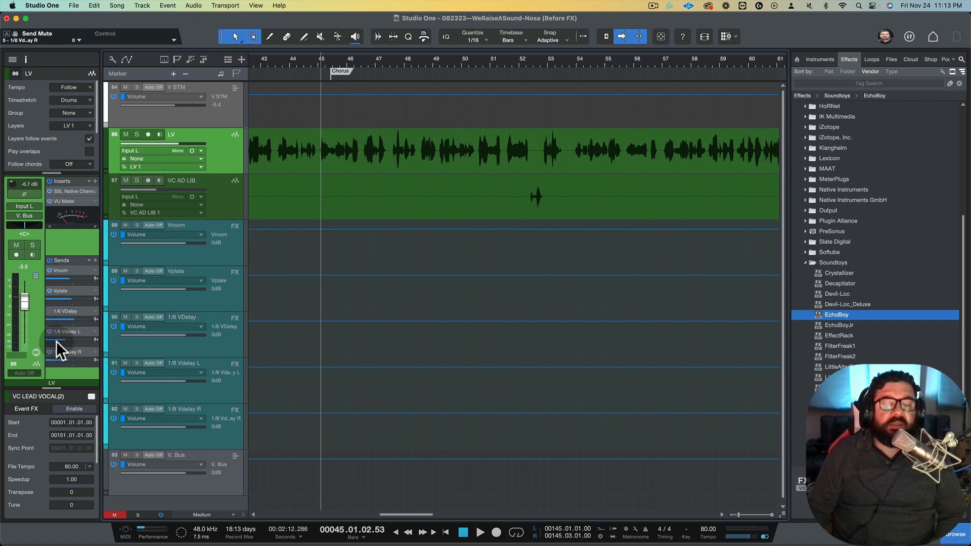
- Lower the 1/8 Vdelay L and 1/8 Vdelay R channel volumes together to -3.4 dB and audition the mix with the browser hidden
{"action": "left_click", "coordinate": [225, 375]}
{"action": "left_click", "coordinate": [217, 423], "text": "shift"}
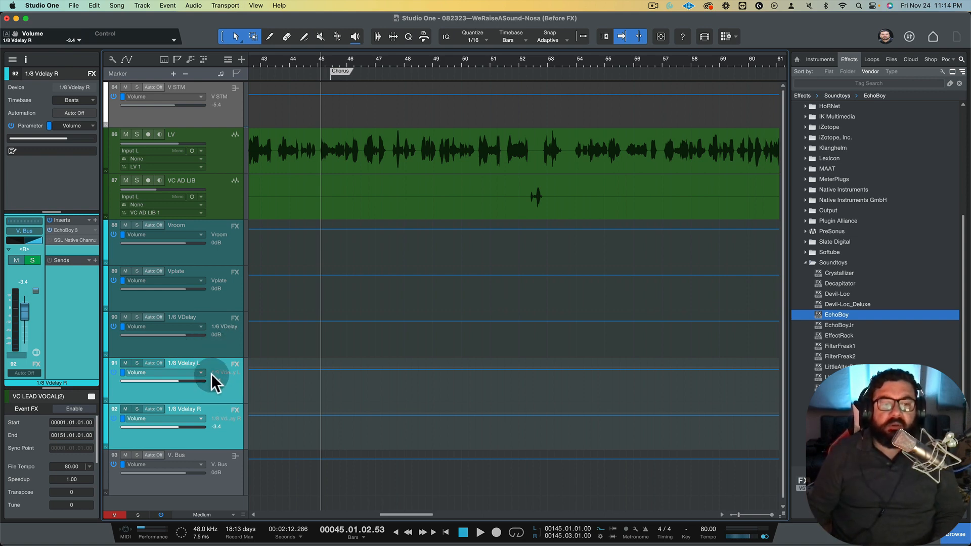
{"action": "left_click", "coordinate": [214, 371]}
{"action": "key", "text": "space"}
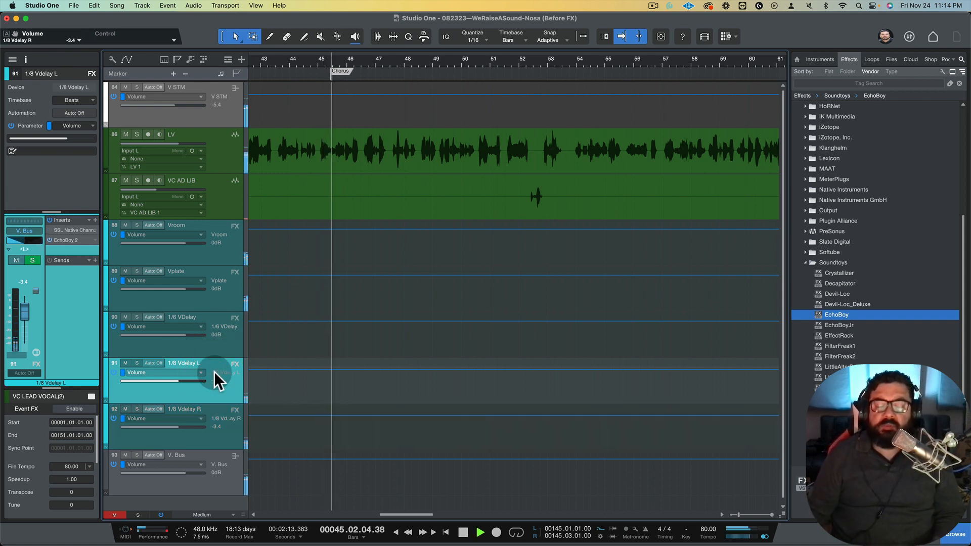
{"action": "key", "text": "F5"}
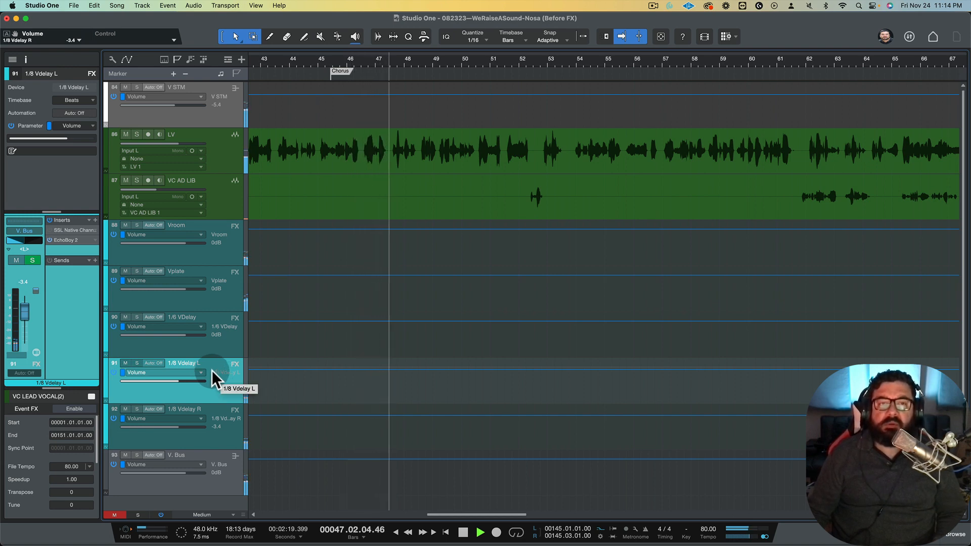
- Stop playback and lower the 1/8 Vdelay L and 1/8 Vdelay R channel volumes together to -8.3 dB
{"action": "key", "text": "space"}
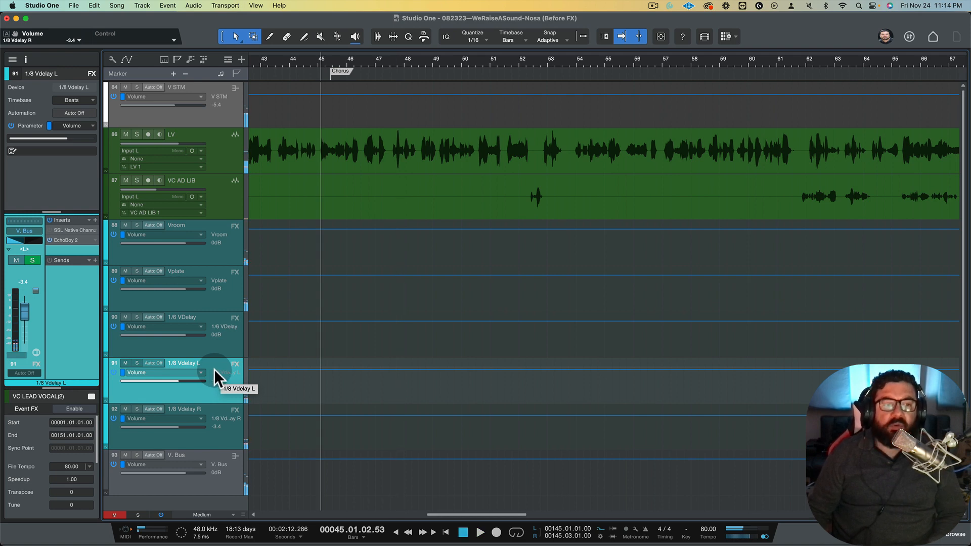
{"action": "left_click", "coordinate": [220, 424]}
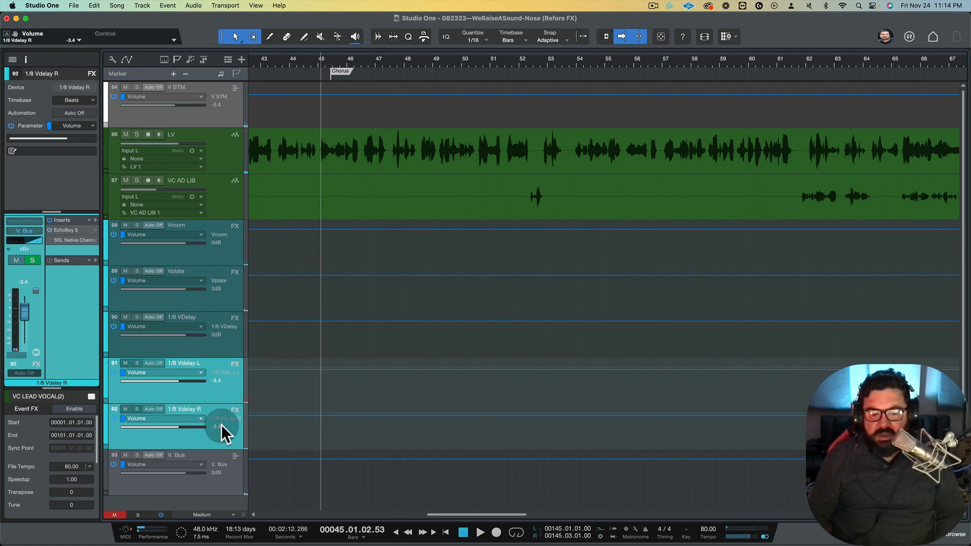
{"action": "scroll", "coordinate": [220, 423], "scroll_direction": "down", "scroll_amount": 5}
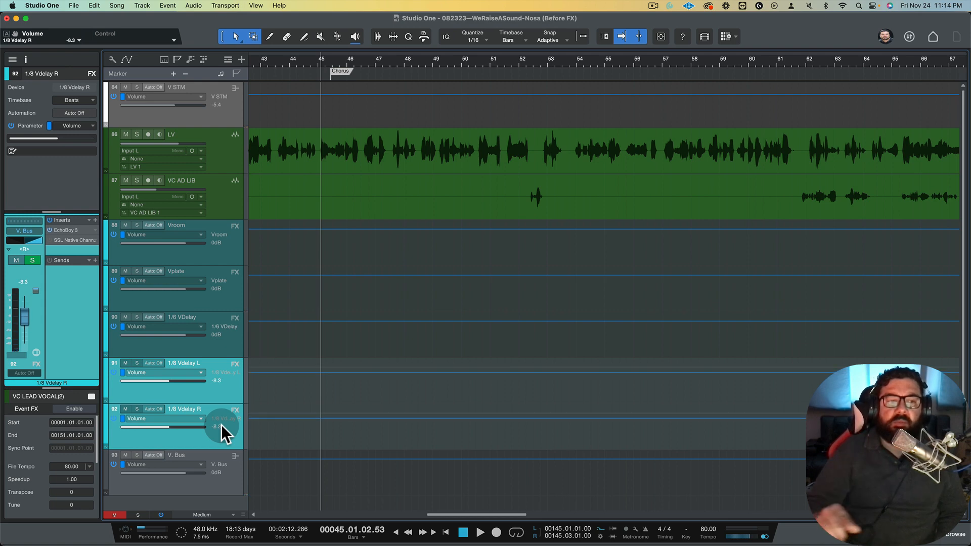
- Lower the Vplate channel volume to -4.3 dB, auditioning the mix before and after the change
{"action": "key", "text": "space"}
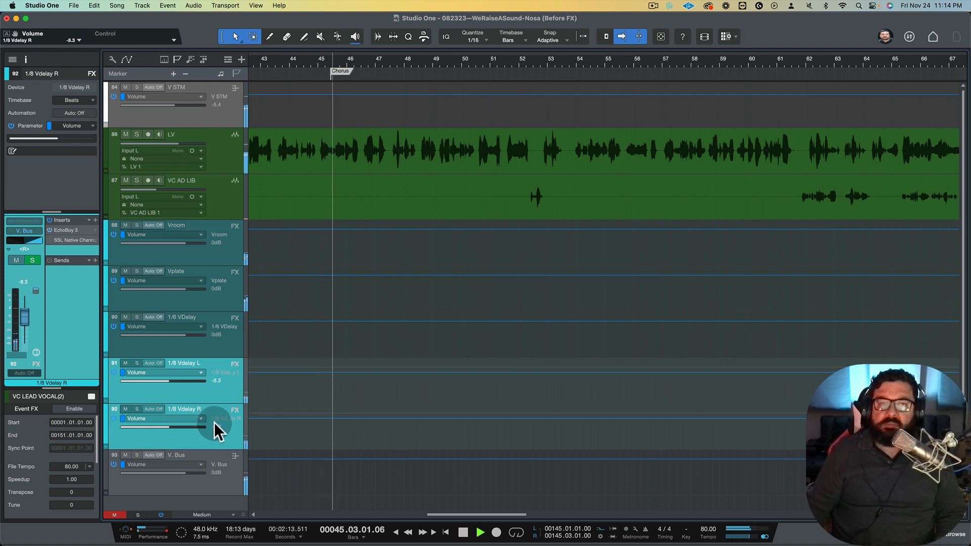
{"action": "key", "text": "space"}
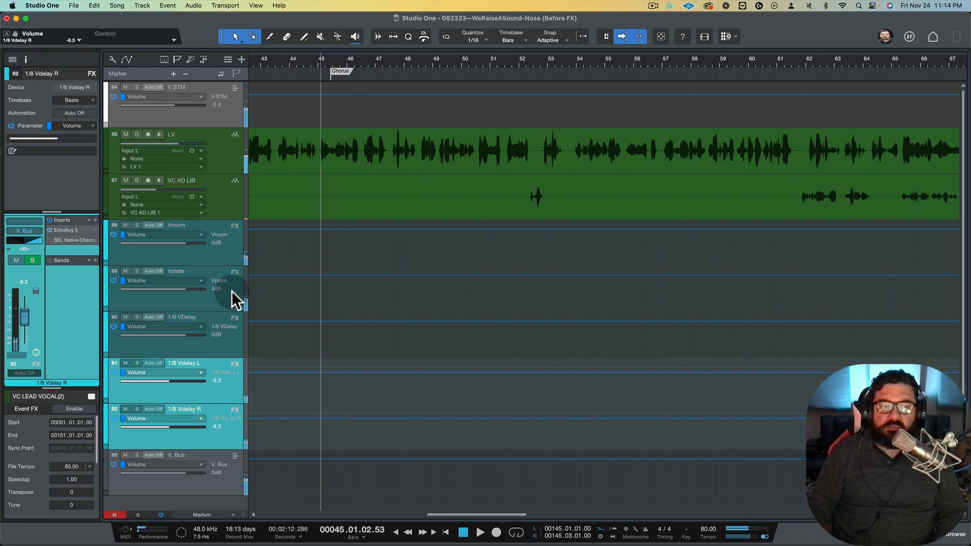
{"action": "left_click", "coordinate": [232, 290]}
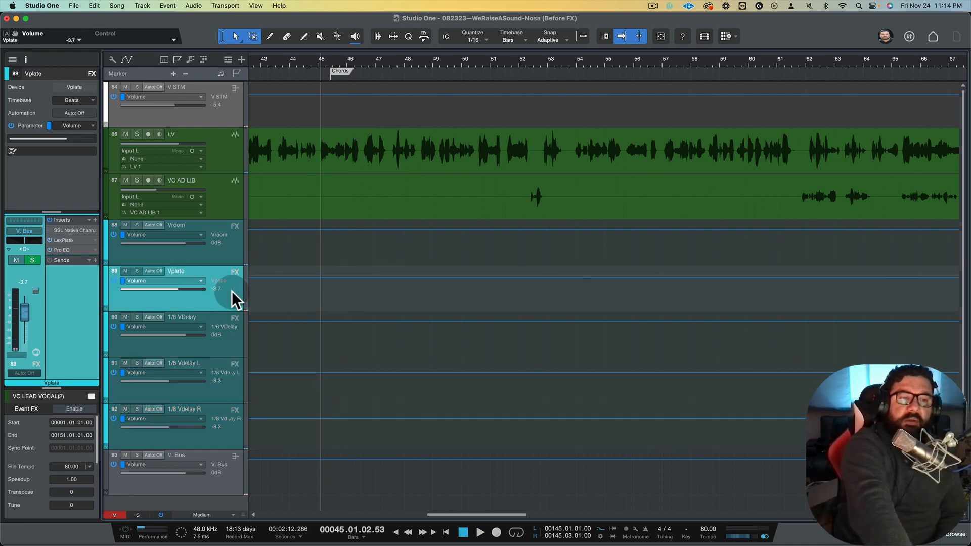
{"action": "key", "text": "space"}
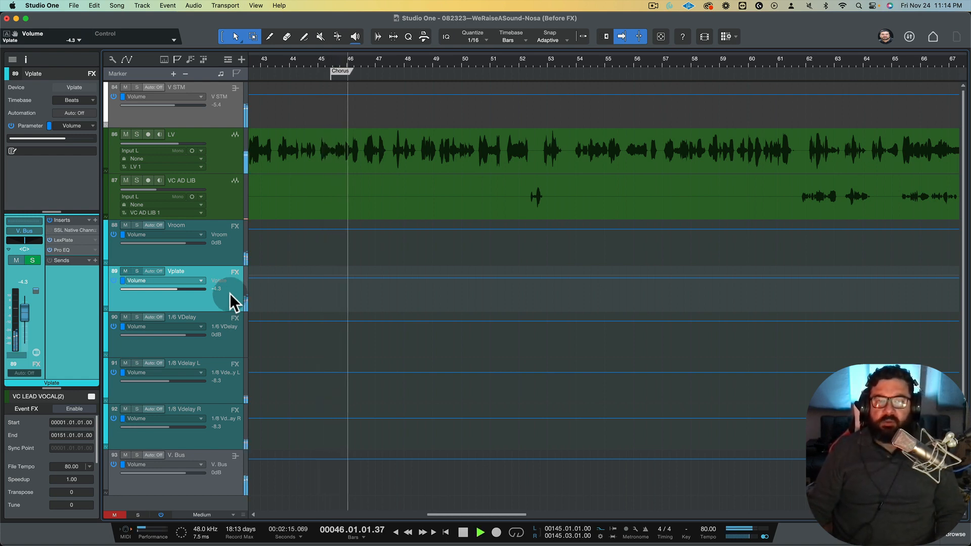
{"action": "key", "text": "space"}
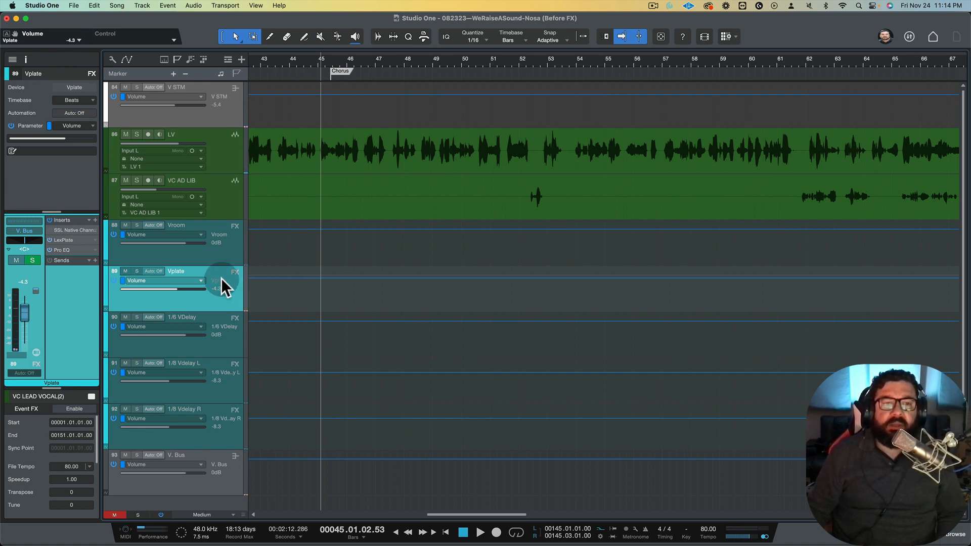
- Select the LV track and, in the mixer console, lower the Vroom volume to -2.1 dB and the Vplate volume to -6.1 dB
{"action": "left_click", "coordinate": [222, 160]}
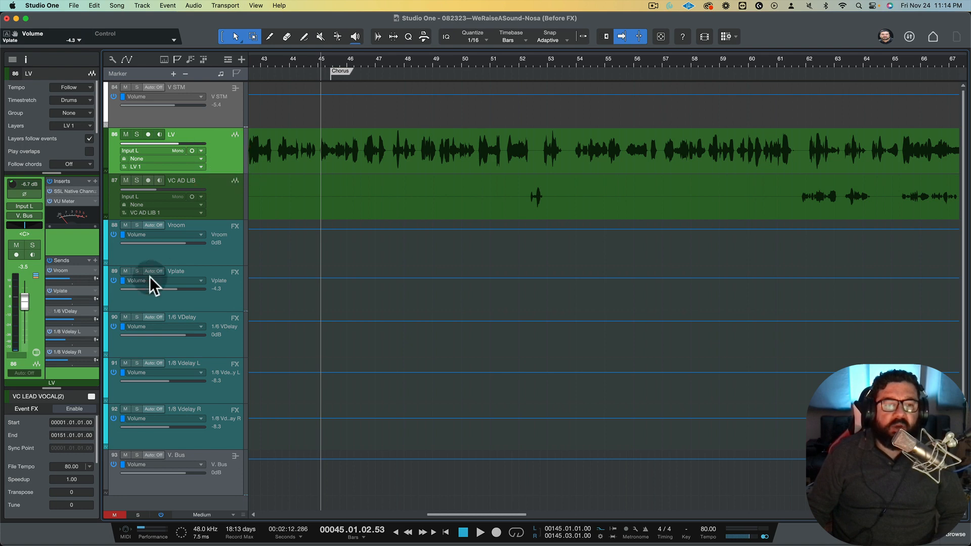
{"action": "left_click", "coordinate": [77, 270]}
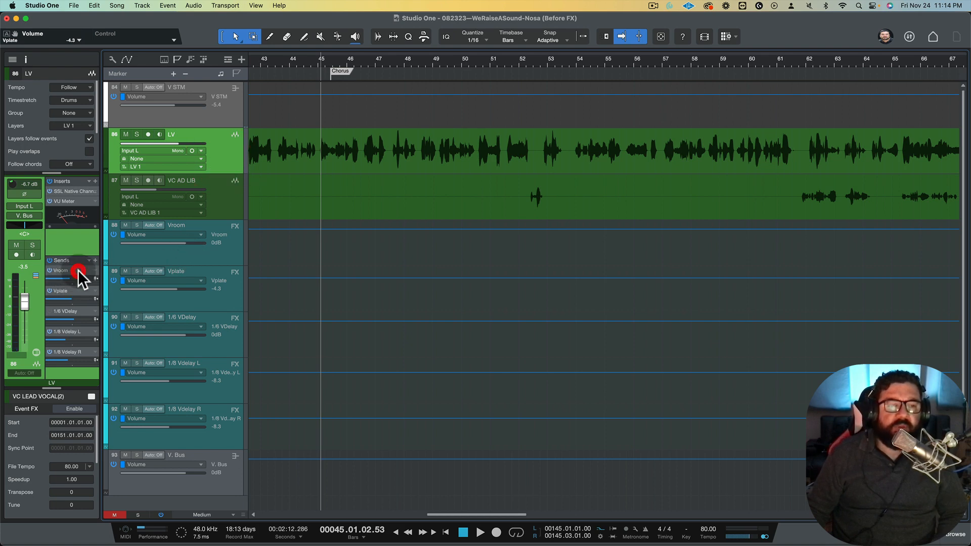
{"action": "left_click", "coordinate": [71, 290]}
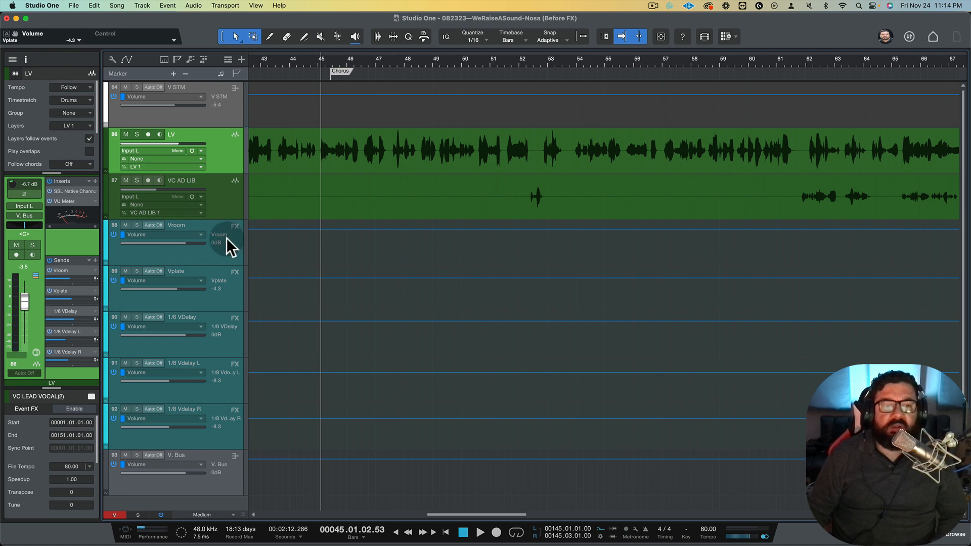
{"action": "key", "text": "F3"}
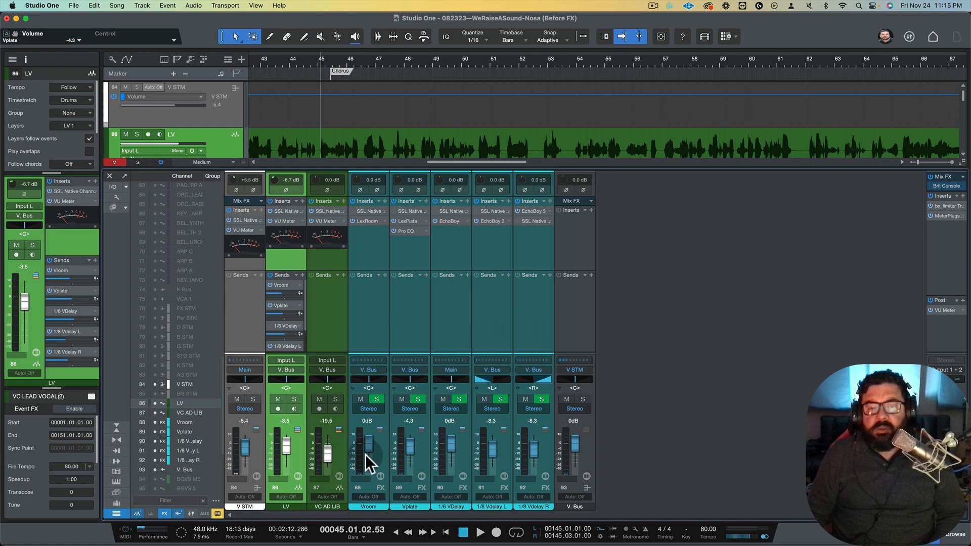
{"action": "left_click", "coordinate": [366, 419]}
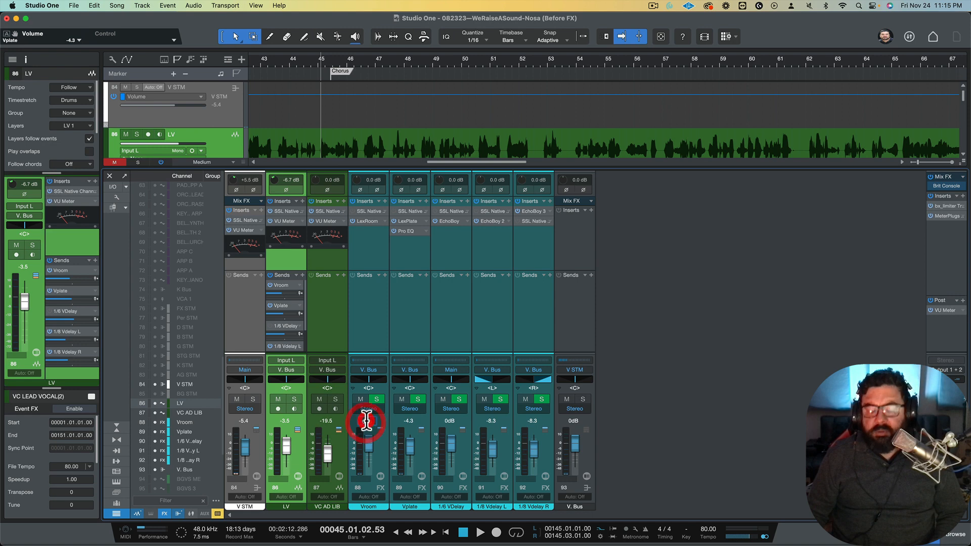
{"action": "left_click", "coordinate": [366, 417]}
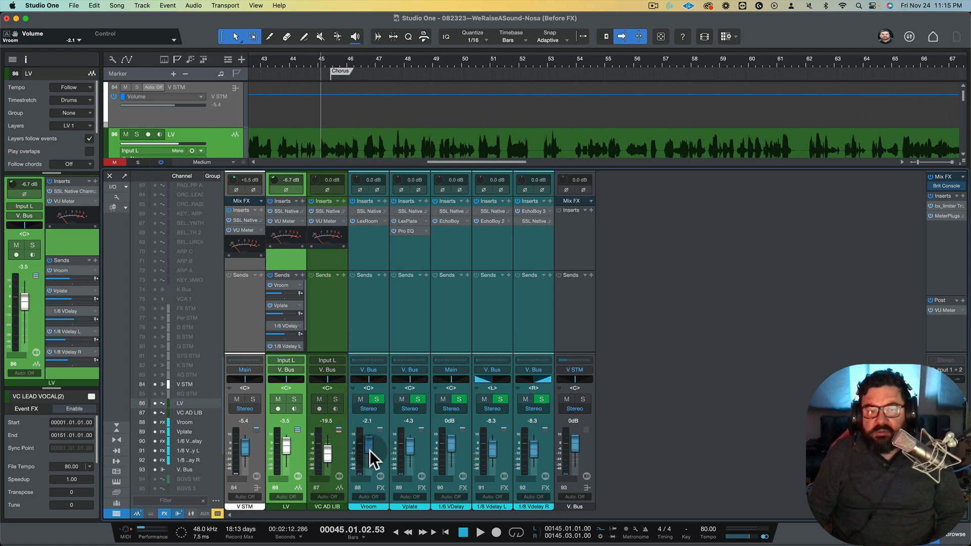
{"action": "left_click", "coordinate": [369, 450]}
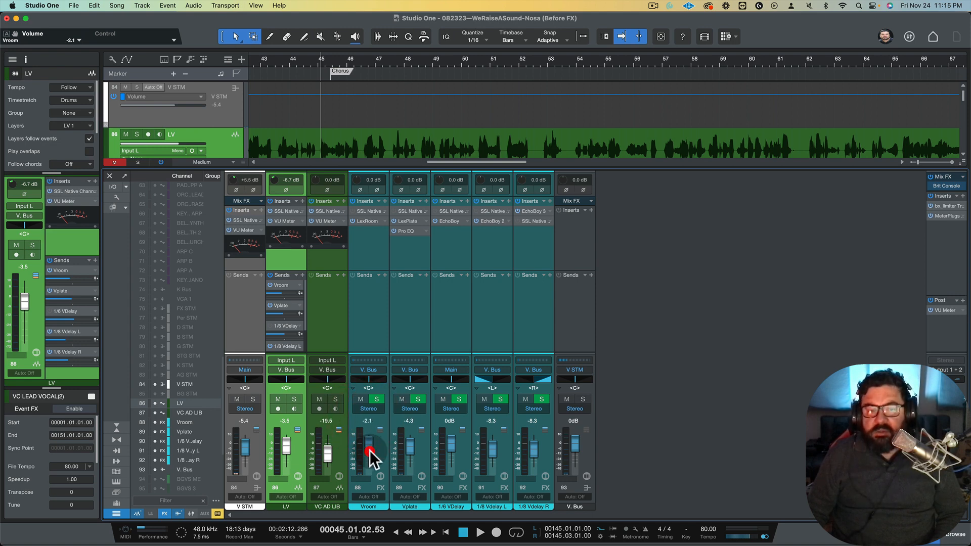
{"action": "left_click", "coordinate": [411, 447]}
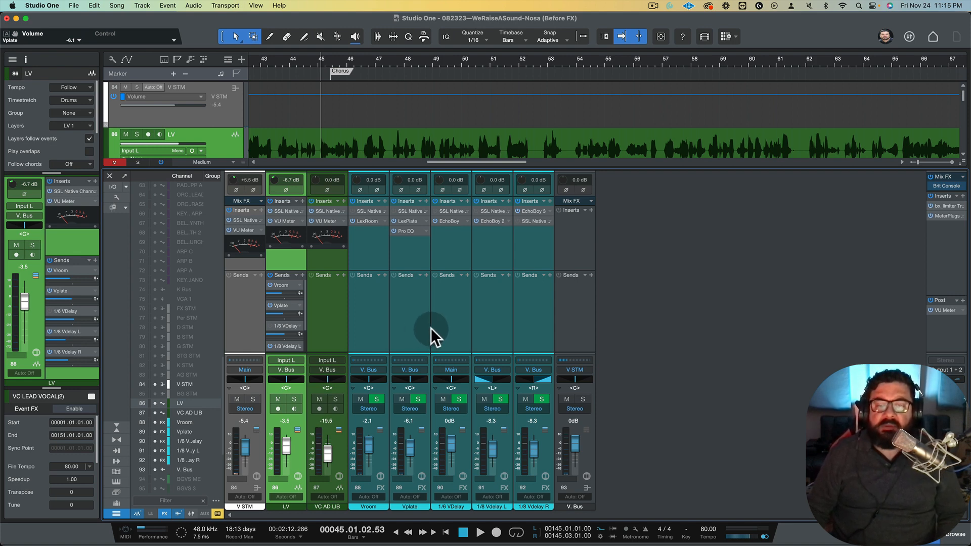
- Audition the rebalanced reverbs with the console hidden, stop playback and show the console again
{"action": "key", "text": "F3"}
{"action": "key", "text": "space"}
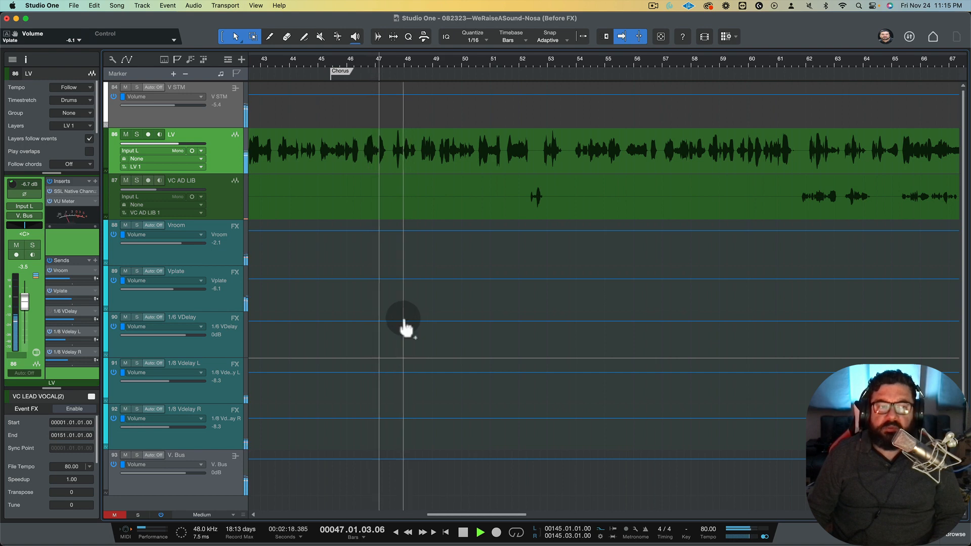
{"action": "key", "text": "space"}
{"action": "key", "text": "F3"}
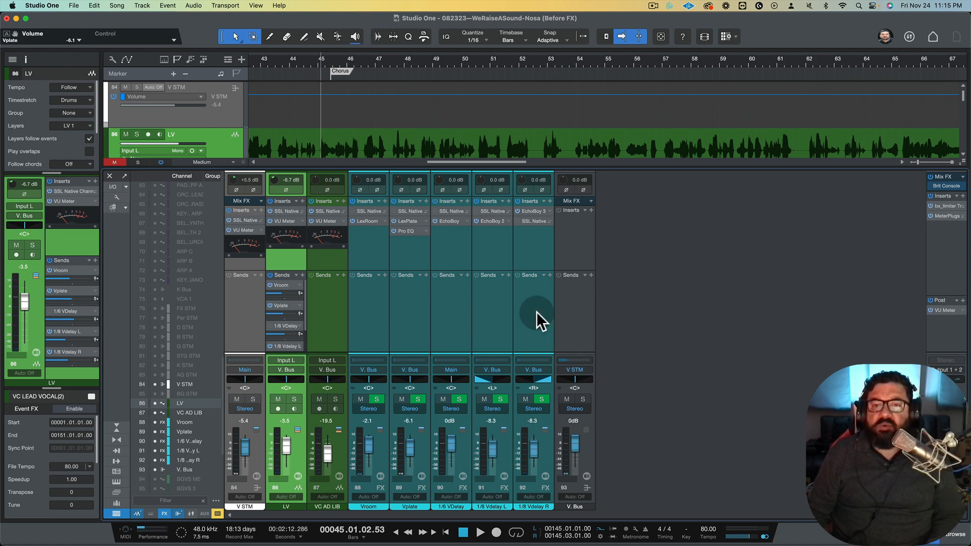
- Copy the SSL Native Channel Strip 2 insert from 1/8 Vdelay R to V. Bus, close its window and audition the mix
{"action": "left_click_drag", "start_coordinate": [535, 219], "coordinate": [574, 225]}
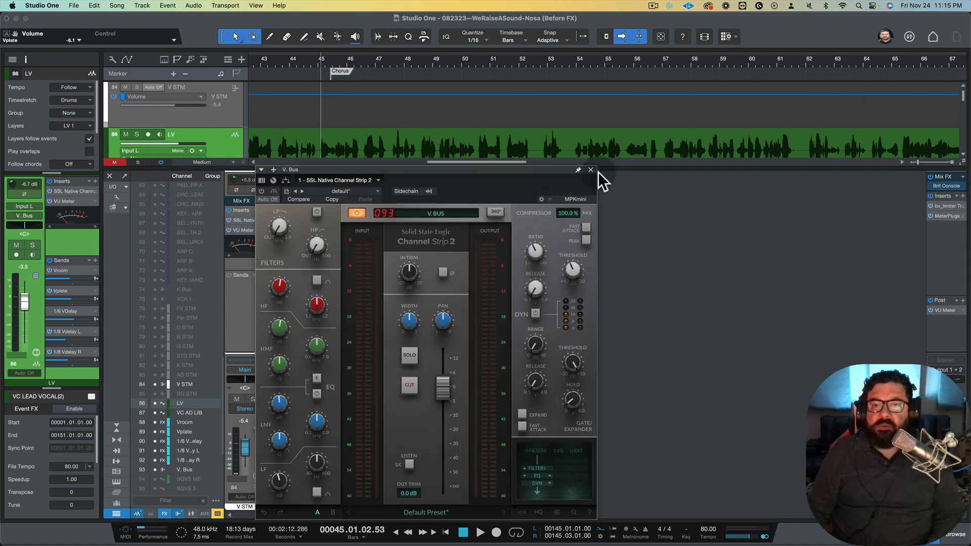
{"action": "left_click", "coordinate": [590, 170]}
{"action": "key", "text": "space"}
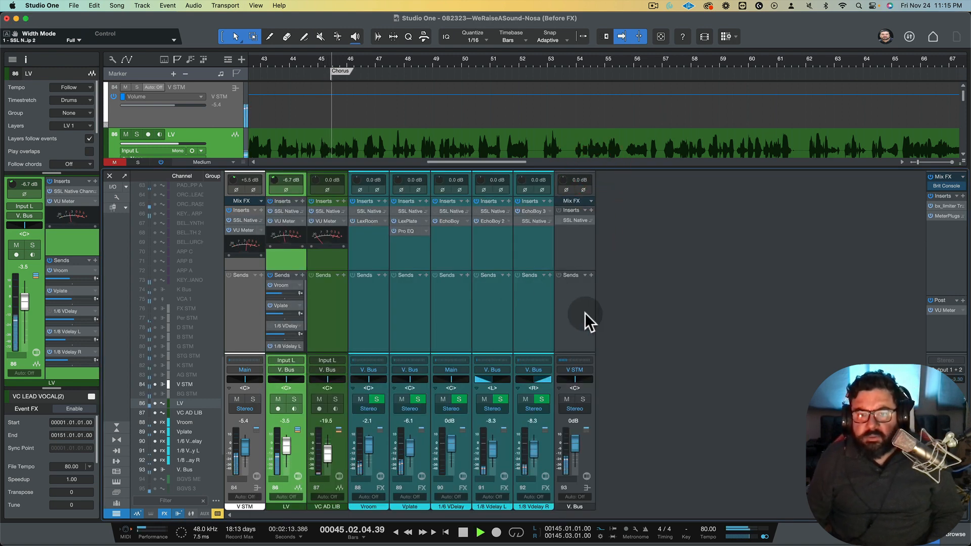
{"action": "left_click", "coordinate": [572, 311]}
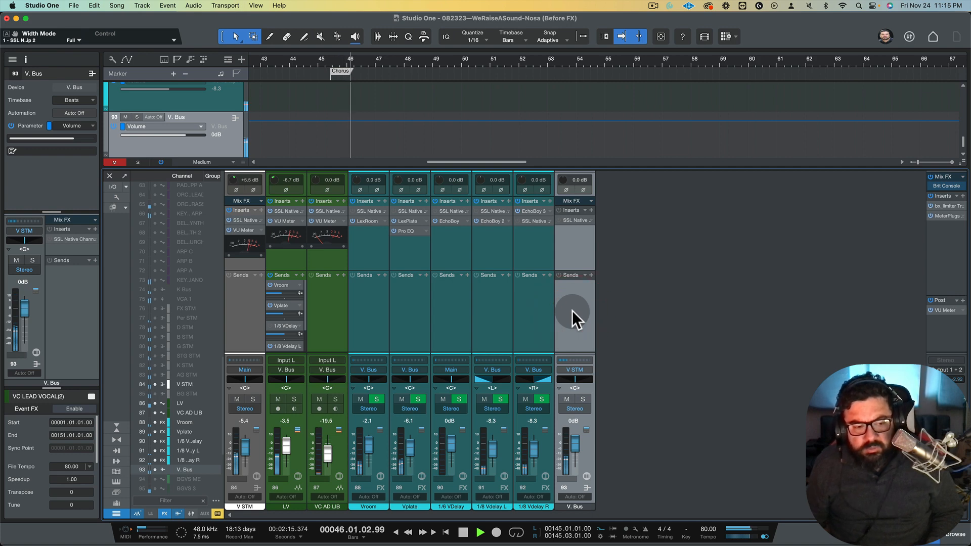
{"action": "key", "text": "space"}
- Change the V. Bus channel's colour to white and briefly audition the mix
{"action": "left_click", "coordinate": [538, 313]}
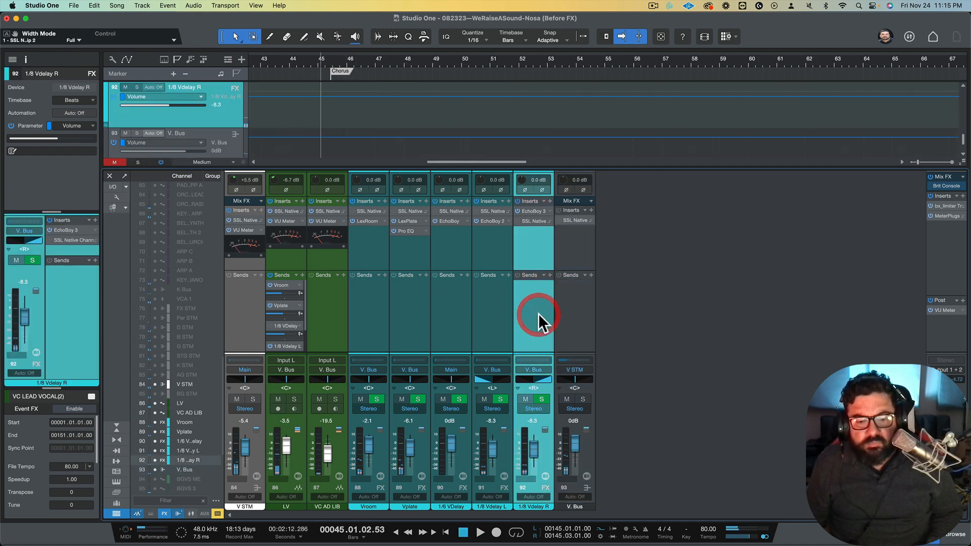
{"action": "left_click", "coordinate": [572, 318]}
{"action": "left_click", "coordinate": [572, 505]}
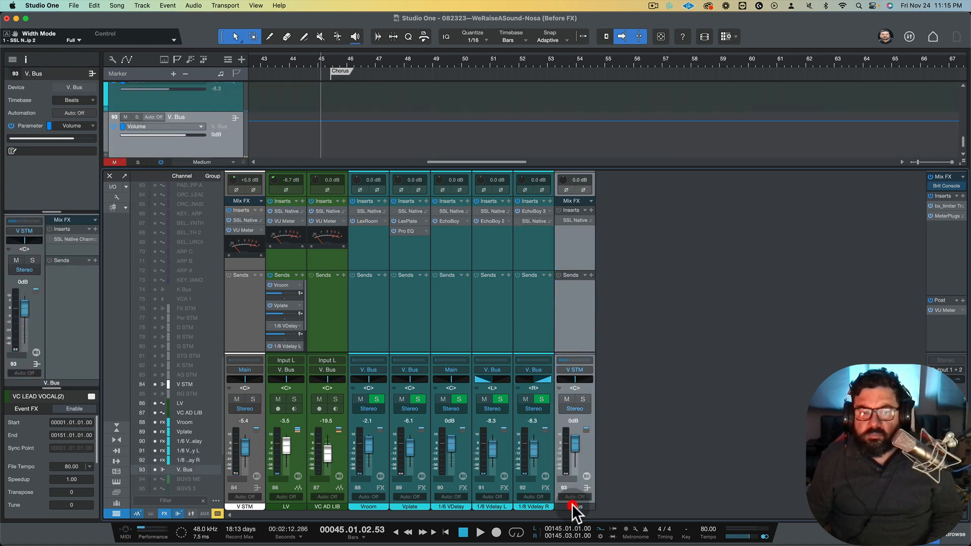
{"action": "left_click", "coordinate": [804, 491]}
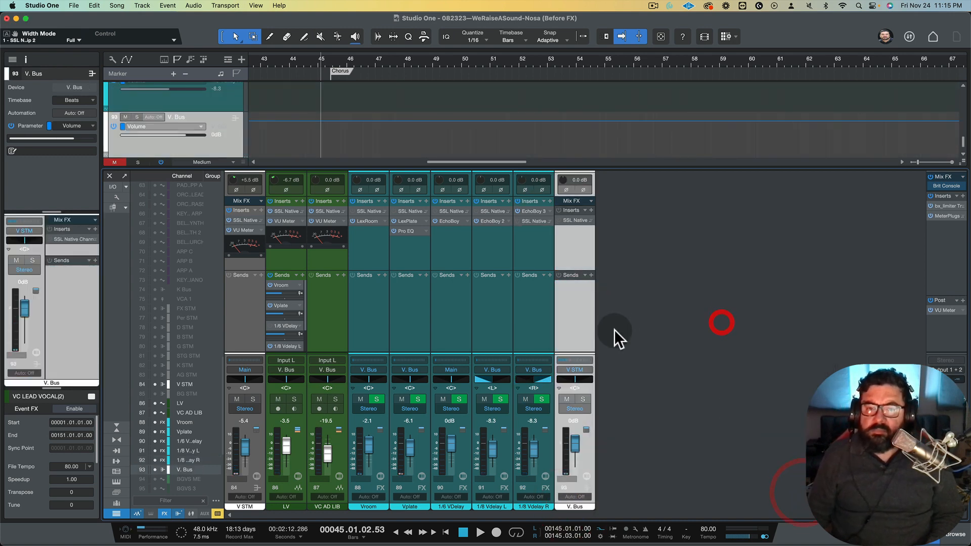
{"action": "key", "text": "space"}
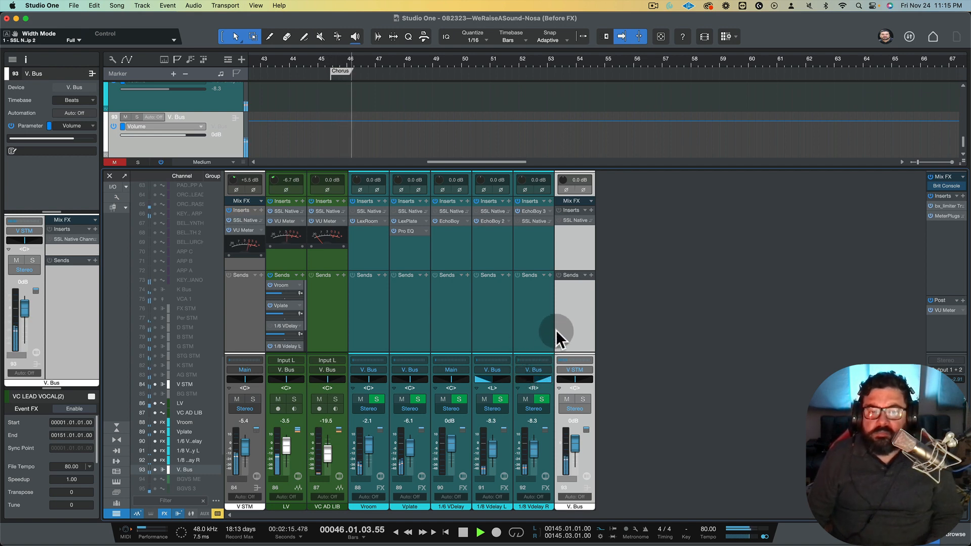
{"action": "key", "text": "space"}
{"action": "left_click", "coordinate": [525, 325]}
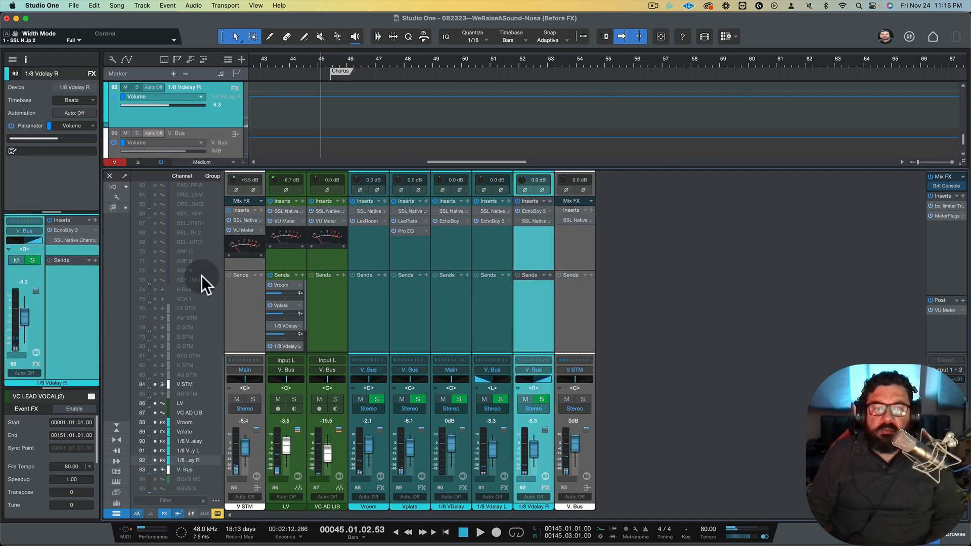
- Compare playback of the mix with all LV sends bypassed and re-enabled in the console
{"action": "key", "text": "space"}
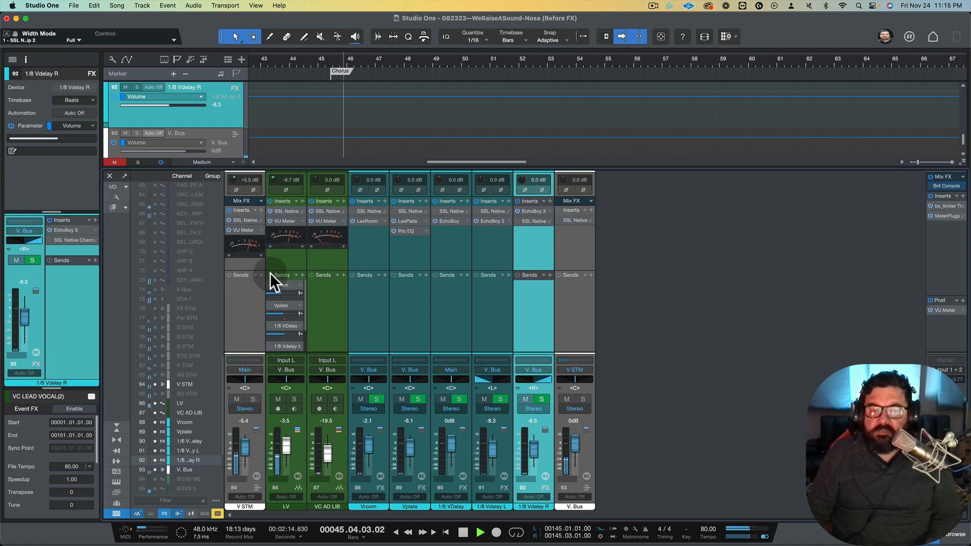
{"action": "left_click", "coordinate": [270, 274]}
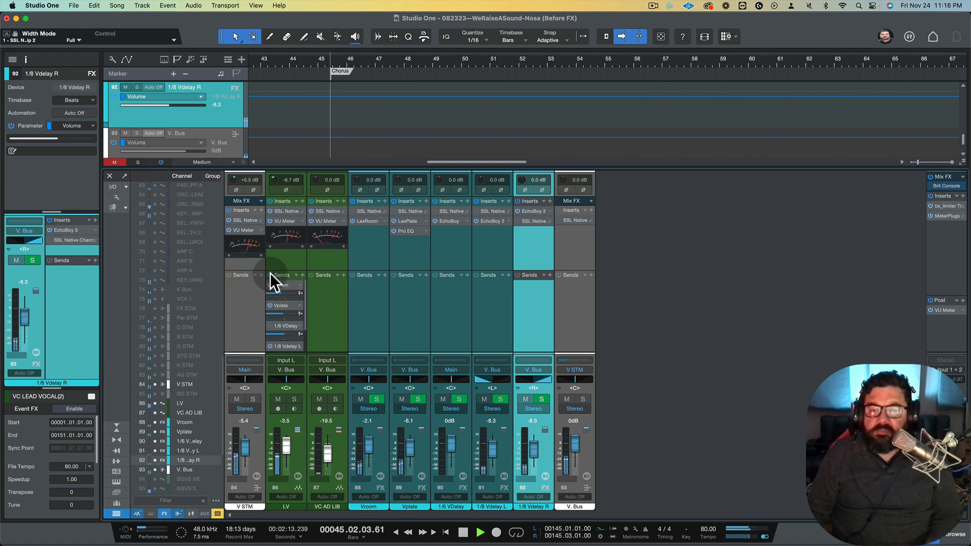
{"action": "key", "text": "space"}
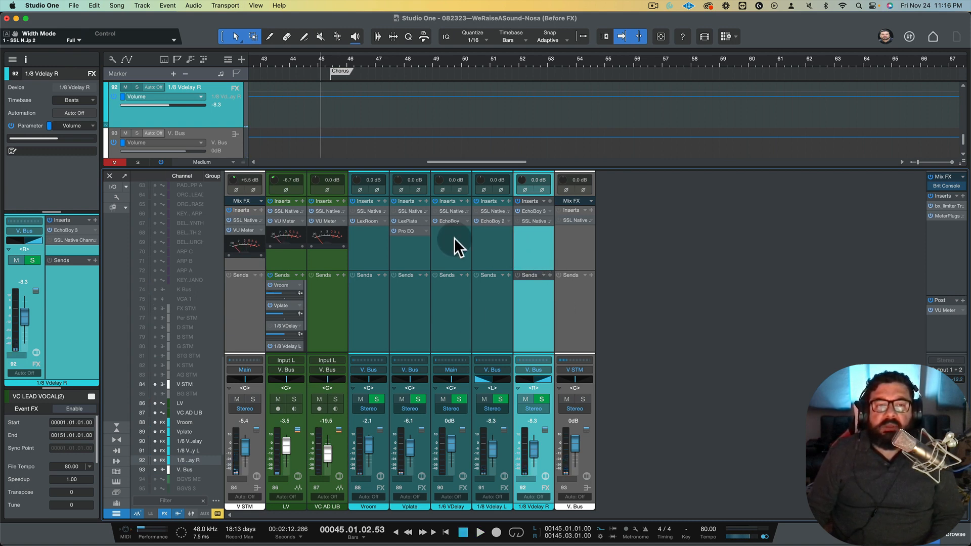
- Copy the VU Meter insert from VC AD LIB to V. Bus, close its window and audition the mix
{"action": "left_click_drag", "start_coordinate": [329, 221], "coordinate": [583, 233]}
{"action": "left_click", "coordinate": [530, 169]}
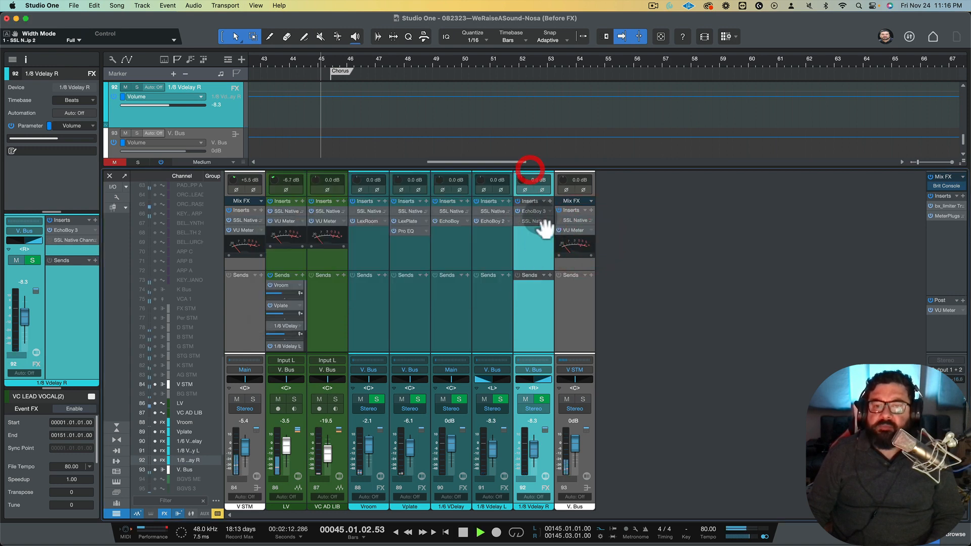
{"action": "key", "text": "space"}
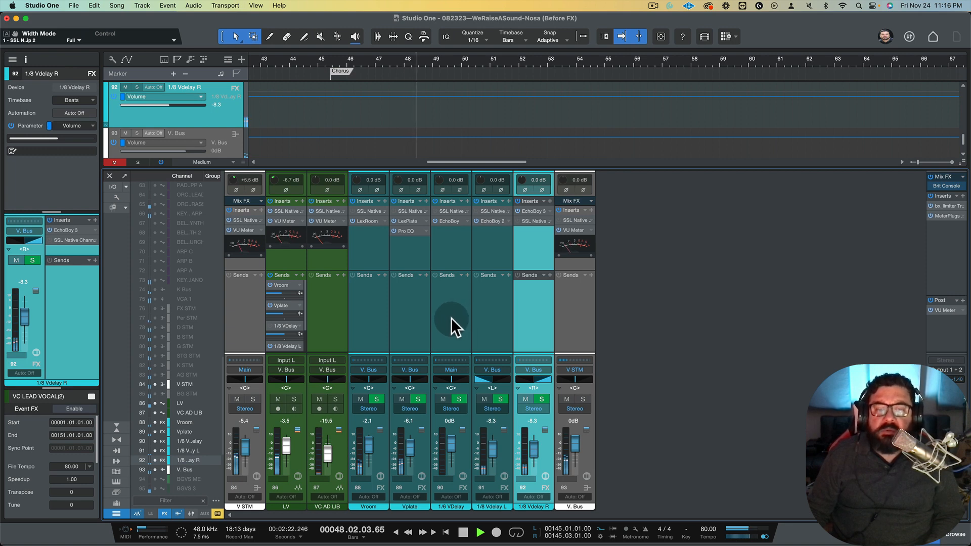
{"action": "key", "text": "space"}
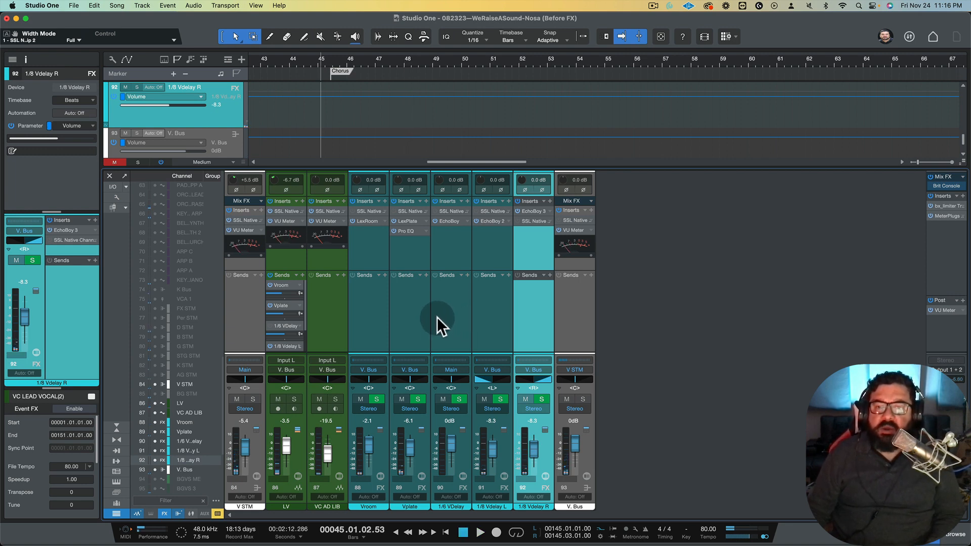
- Enlarge the console and its Sends section so that all five sends of the LV channel fit
{"action": "left_click_drag", "start_coordinate": [434, 273], "coordinate": [433, 282]}
{"action": "left_click", "coordinate": [433, 283]}
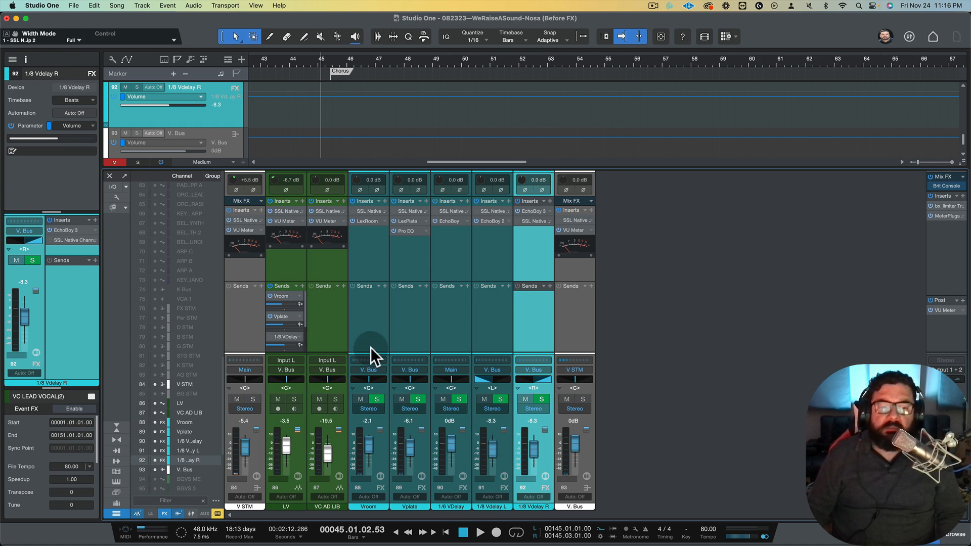
{"action": "left_click", "coordinate": [284, 273]}
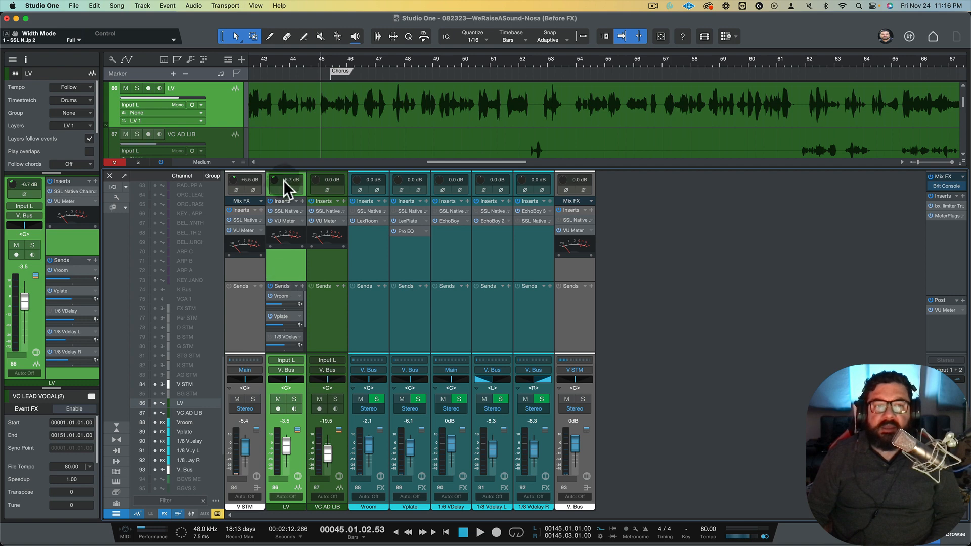
{"action": "left_click_drag", "start_coordinate": [289, 169], "coordinate": [295, 99]}
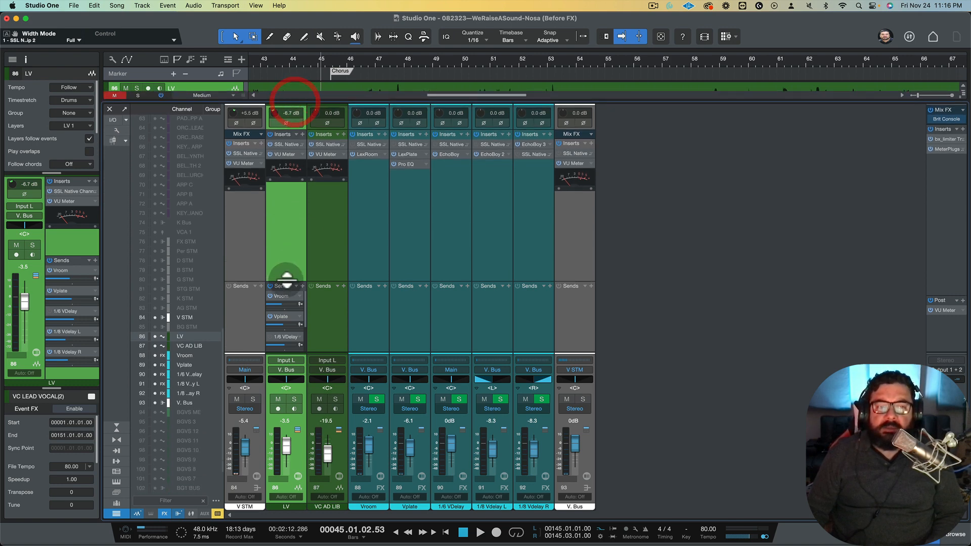
{"action": "left_click_drag", "start_coordinate": [283, 280], "coordinate": [285, 218]}
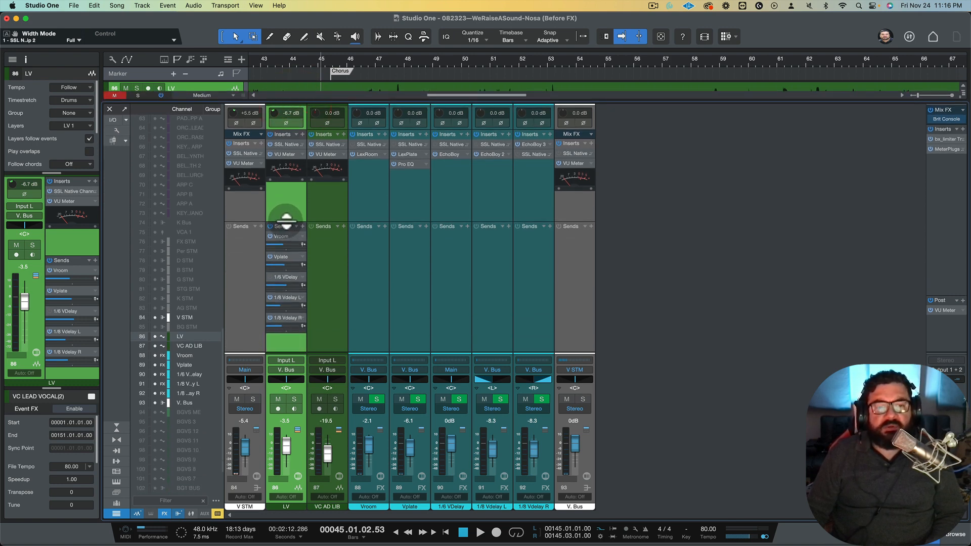
- Show the effects browser and collapse the Soundtoys folder
{"action": "key", "text": "F5"}
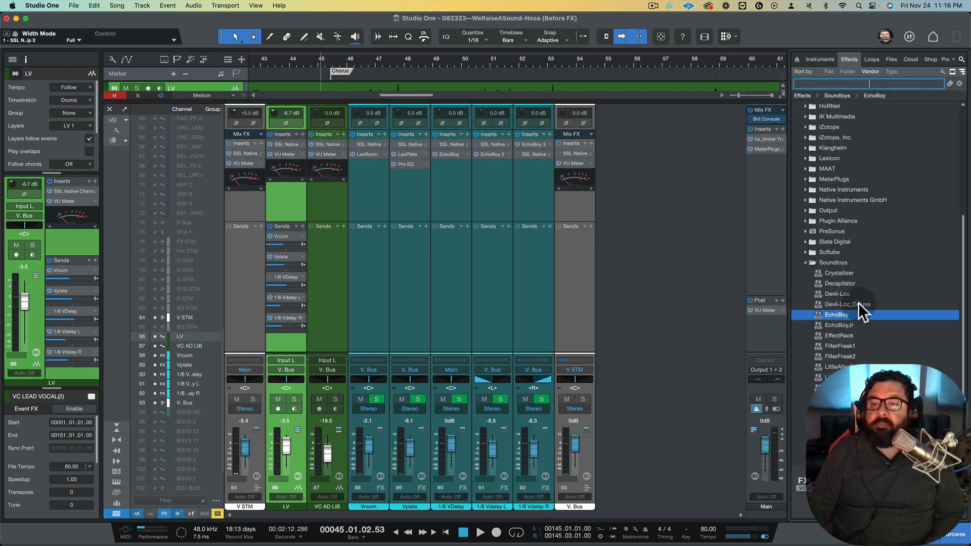
{"action": "left_click", "coordinate": [804, 263]}
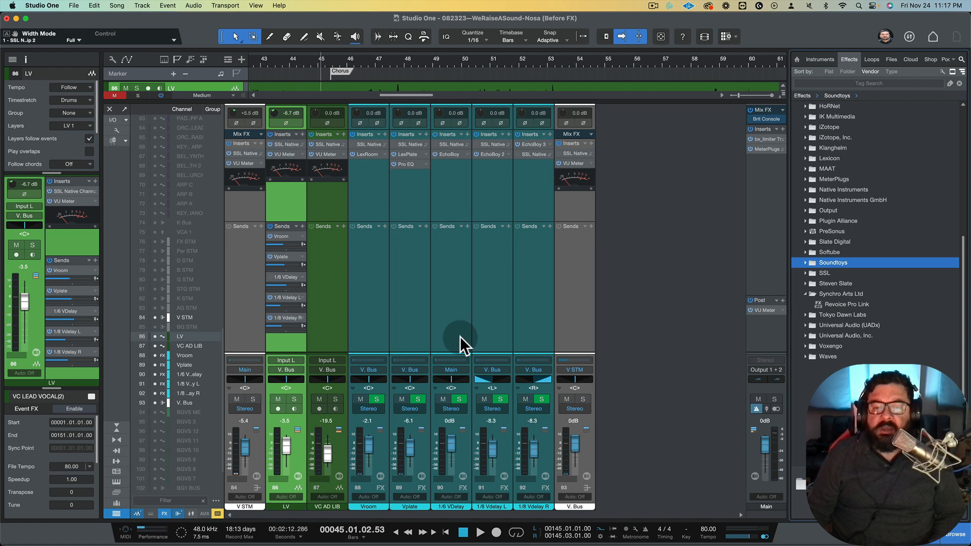
- Bypass the Vplate, 1/8 Vdelay L and 1/8 Vdelay R sends on the LV channel and solo LV
{"action": "left_click", "coordinate": [270, 256]}
{"action": "left_click", "coordinate": [269, 297]}
{"action": "left_click", "coordinate": [271, 317]}
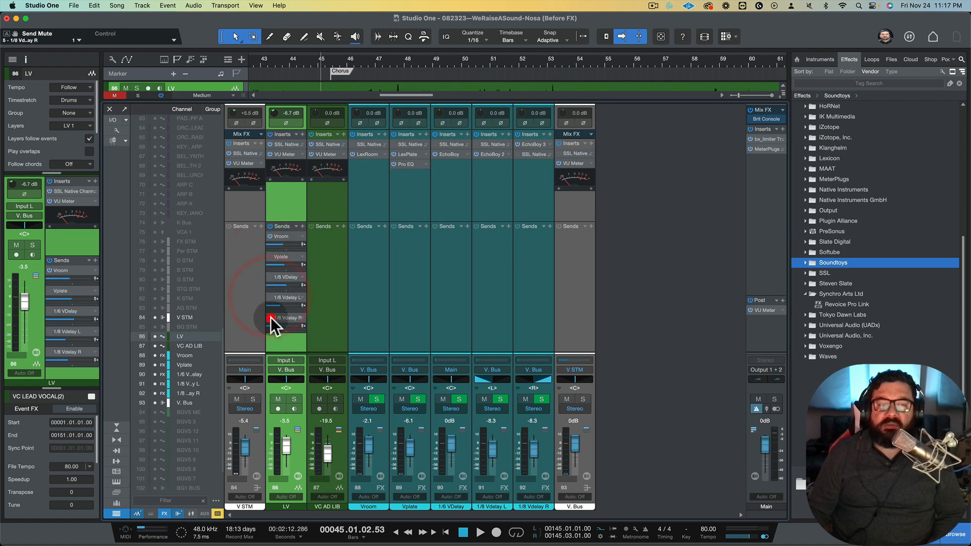
{"action": "left_click", "coordinate": [296, 399]}
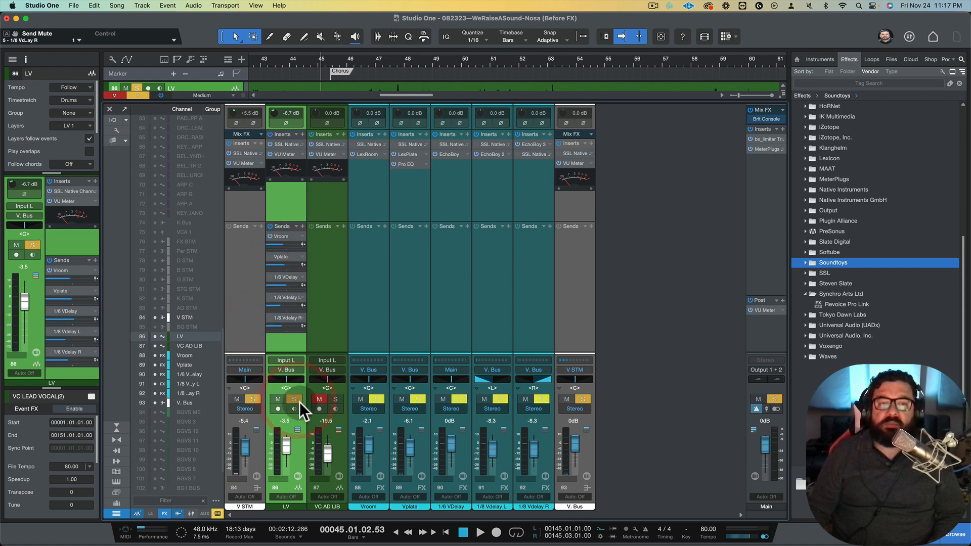
- Audition the soloed LV with its Vroom send on and bypassed, leaving the send enabled
{"action": "key", "text": "space"}
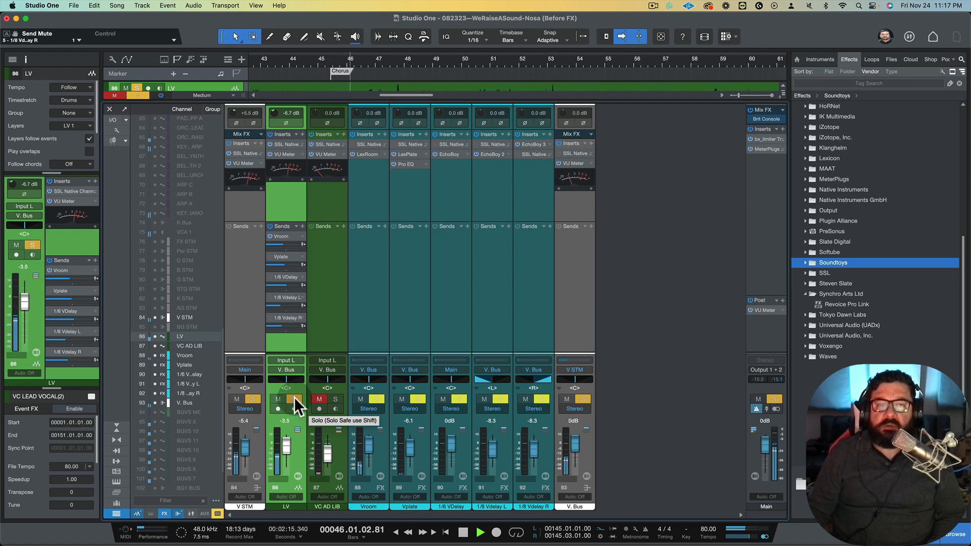
{"action": "left_click", "coordinate": [269, 237]}
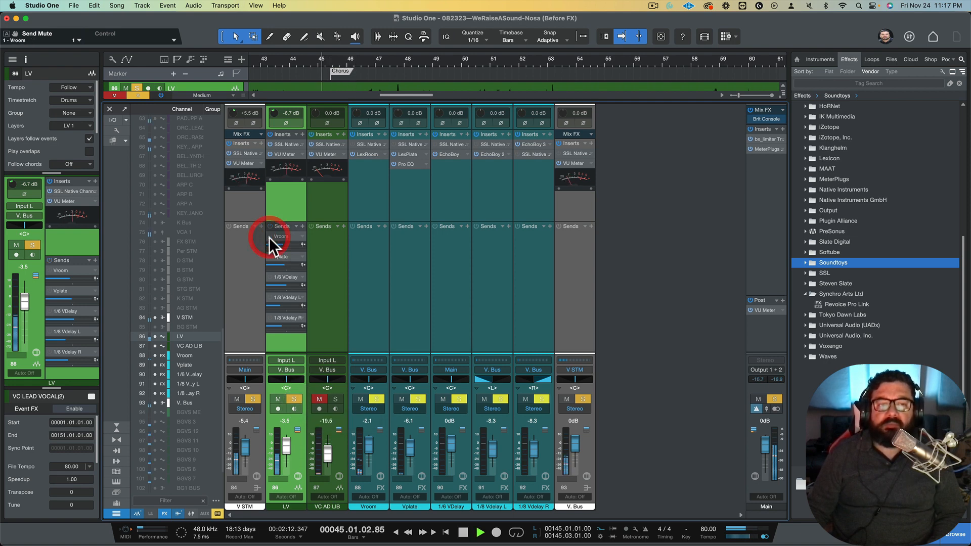
{"action": "key", "text": "space"}
{"action": "left_click", "coordinate": [269, 237]}
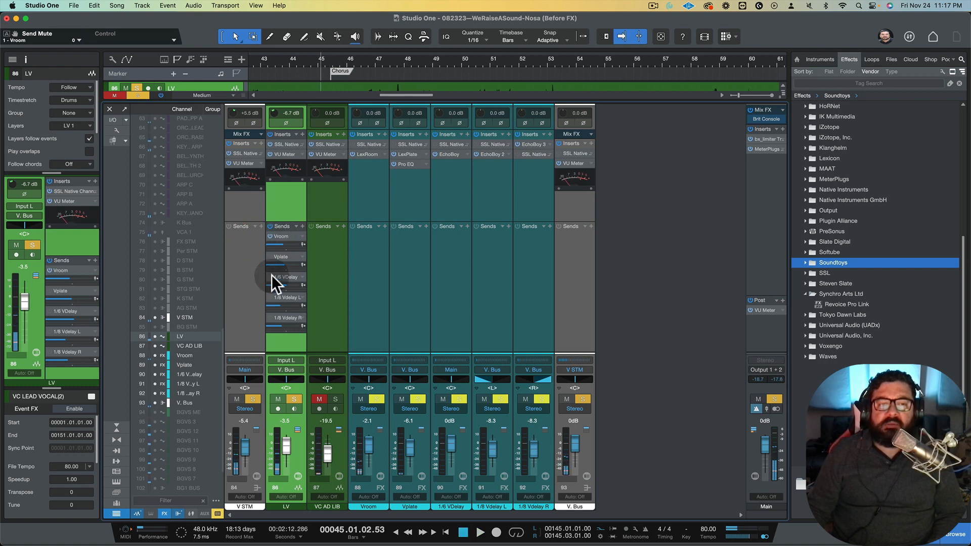
- Re-enable the Vplate send on LV and audition the soloed vocal from the chorus
{"action": "left_click", "coordinate": [272, 263]}
{"action": "left_click", "coordinate": [268, 255]}
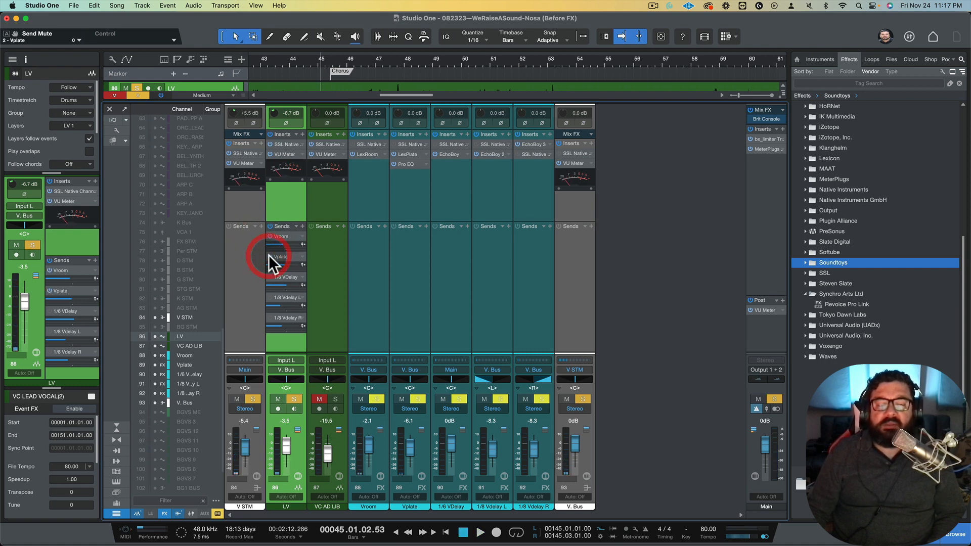
{"action": "key", "text": "space"}
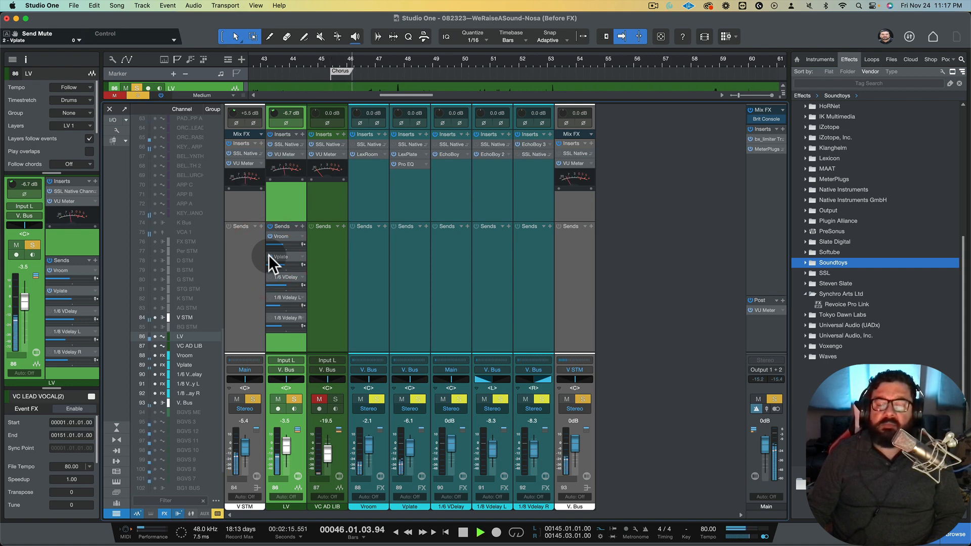
{"action": "key", "text": "space"}
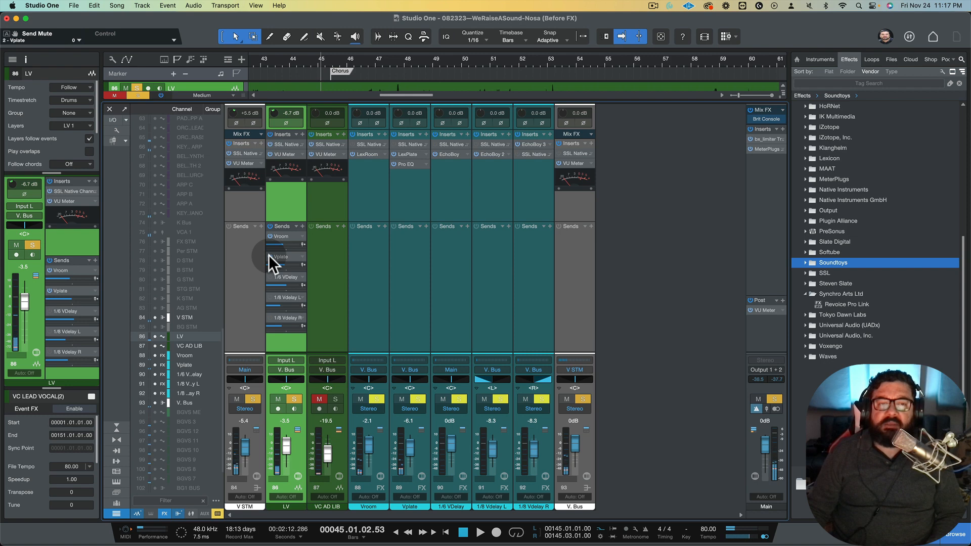
- Set the low cut frequency of the Pro EQ on the Vplate channel to 468 Hz during playback and close the plug-in
{"action": "left_click", "coordinate": [409, 163]}
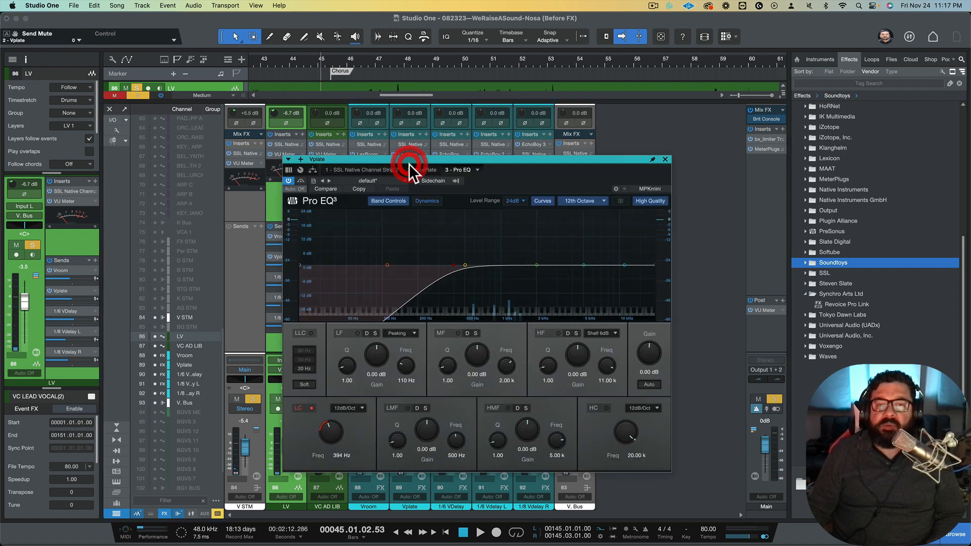
{"action": "left_click_drag", "start_coordinate": [332, 427], "coordinate": [332, 426]}
{"action": "key", "text": "space"}
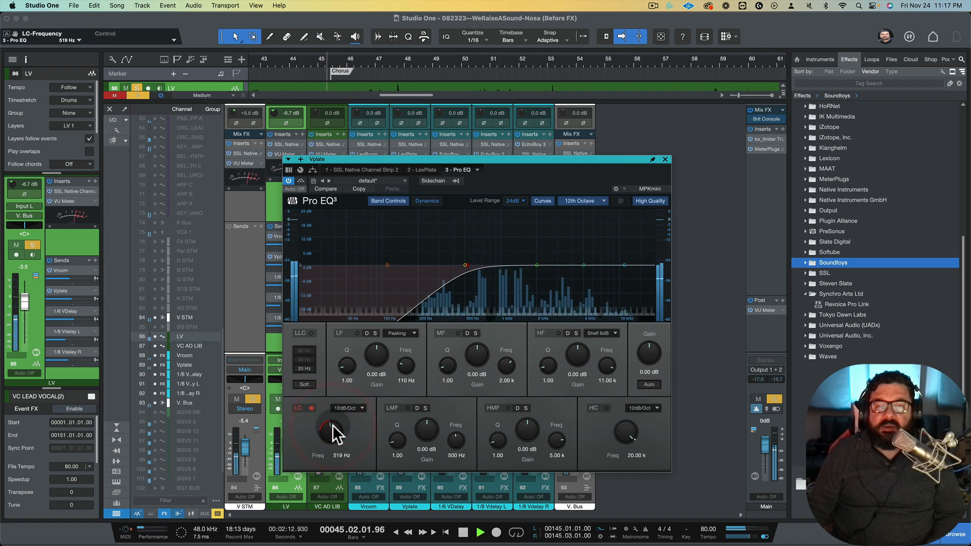
{"action": "left_click_drag", "start_coordinate": [333, 426], "coordinate": [332, 426]}
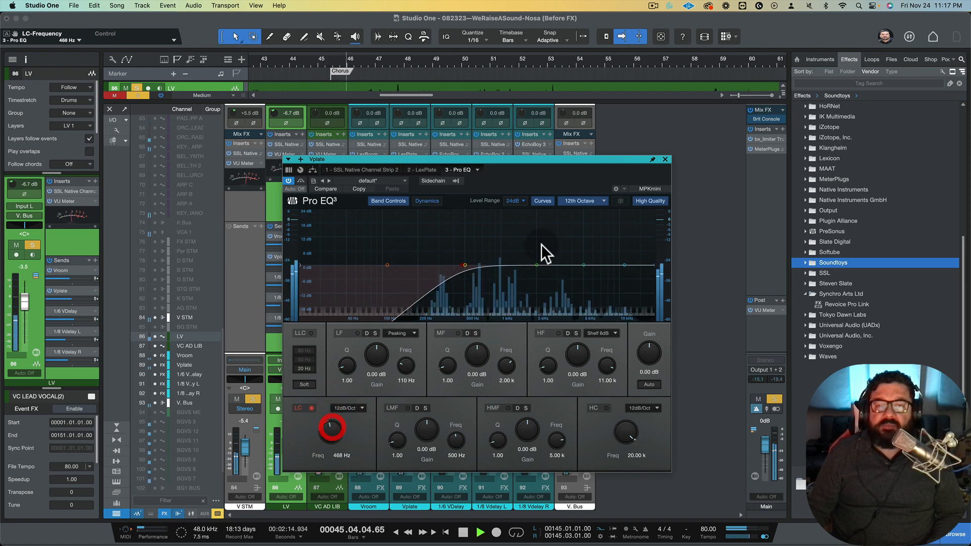
{"action": "left_click", "coordinate": [665, 159]}
{"action": "key", "text": "space"}
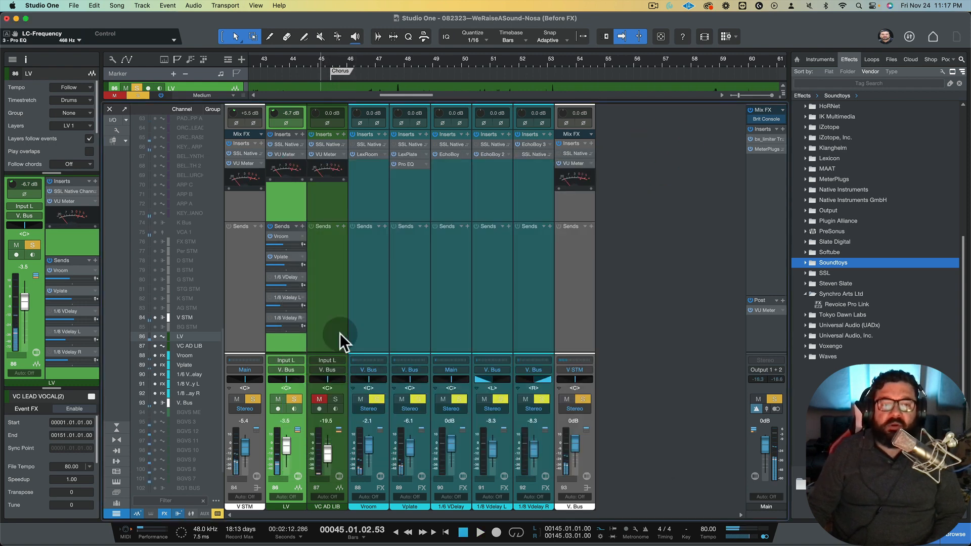
- Re-enable the 1/8 Vdelay L and 1/8 Vdelay R sends on LV and audition the soloed vocal
{"action": "left_click", "coordinate": [270, 297]}
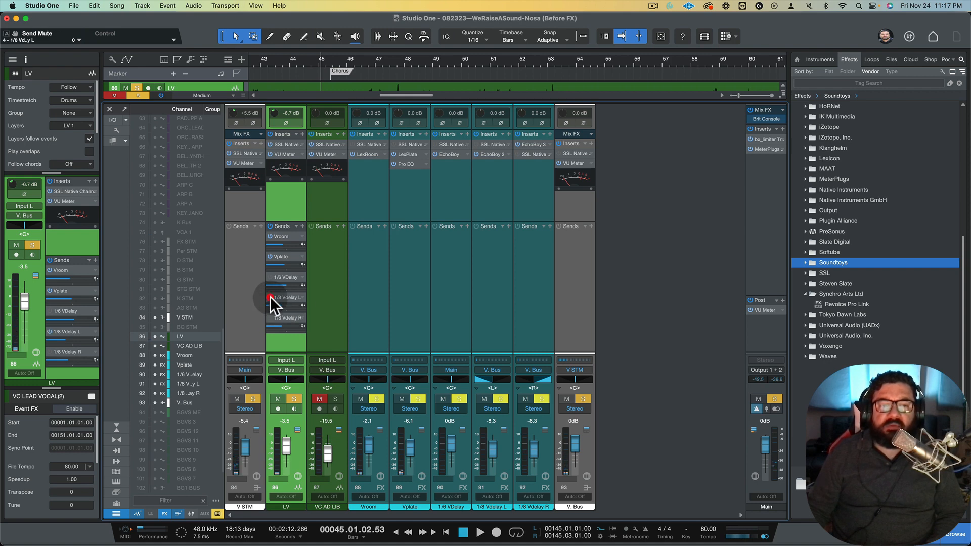
{"action": "left_click", "coordinate": [269, 318]}
{"action": "key", "text": "space"}
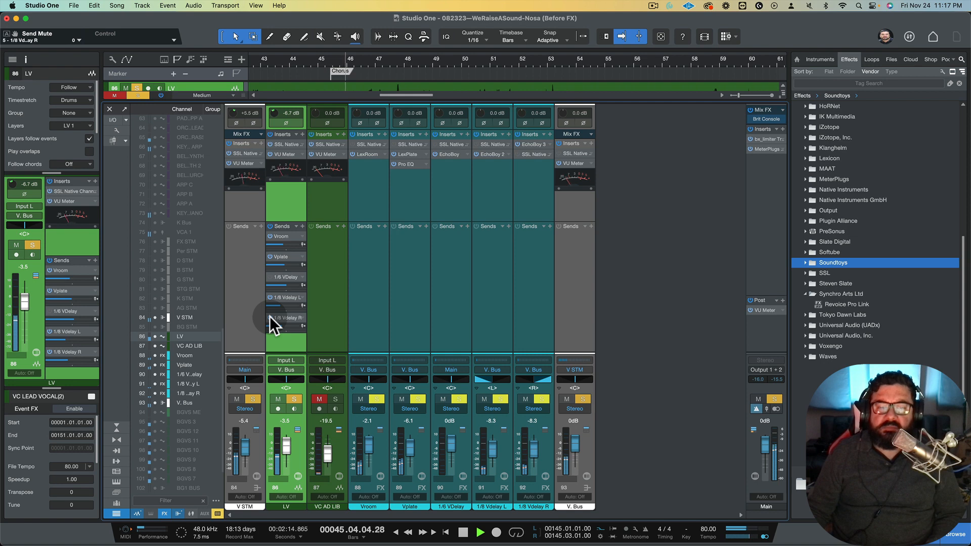
{"action": "left_click", "coordinate": [269, 317]}
{"action": "key", "text": "space"}
- Raise the 1/8 Vdelay L and R channel faders together to -3.4 dB, audition the result and save the song
{"action": "left_click", "coordinate": [505, 458]}
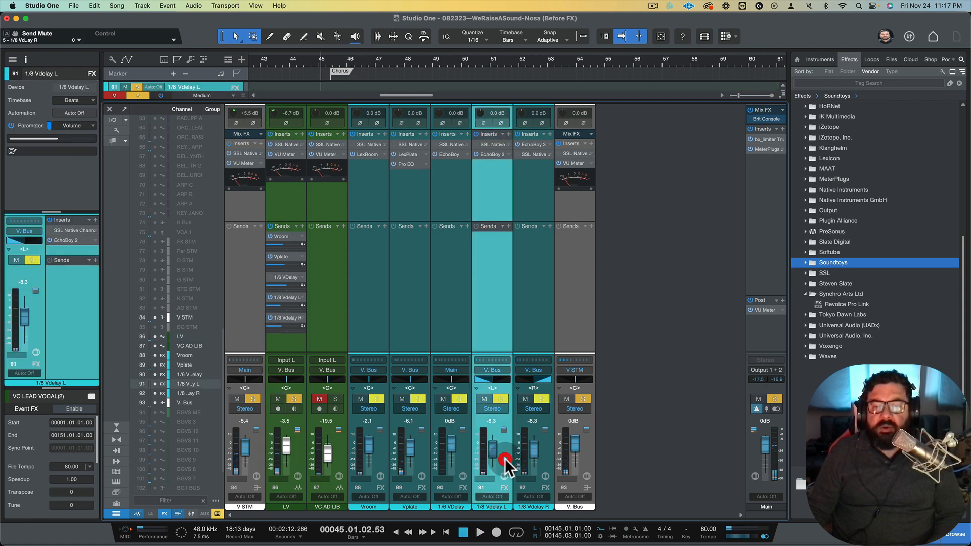
{"action": "left_click", "coordinate": [548, 462], "text": "shift"}
{"action": "left_click_drag", "start_coordinate": [535, 449], "coordinate": [534, 446]}
{"action": "key", "text": "space"}
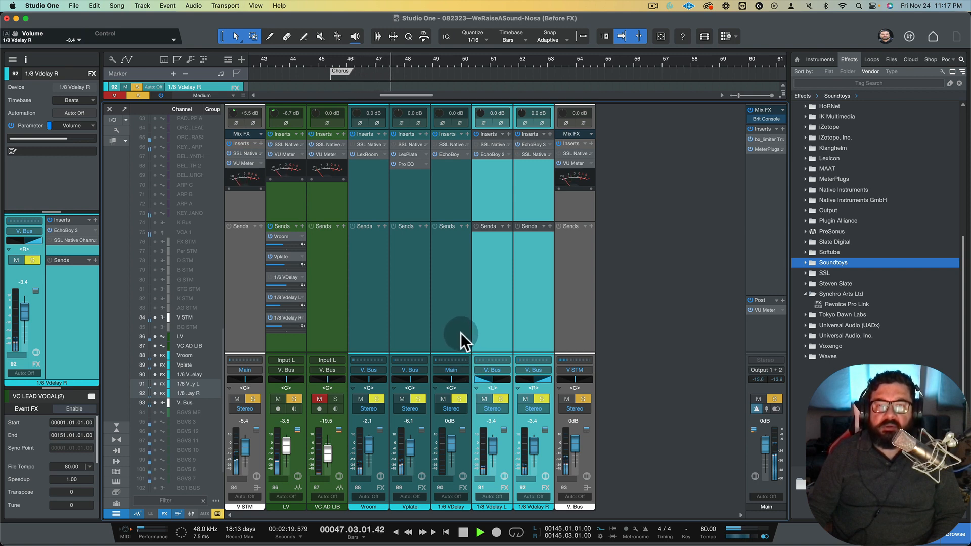
{"action": "key", "text": "space"}
{"action": "key", "text": "super+s"}
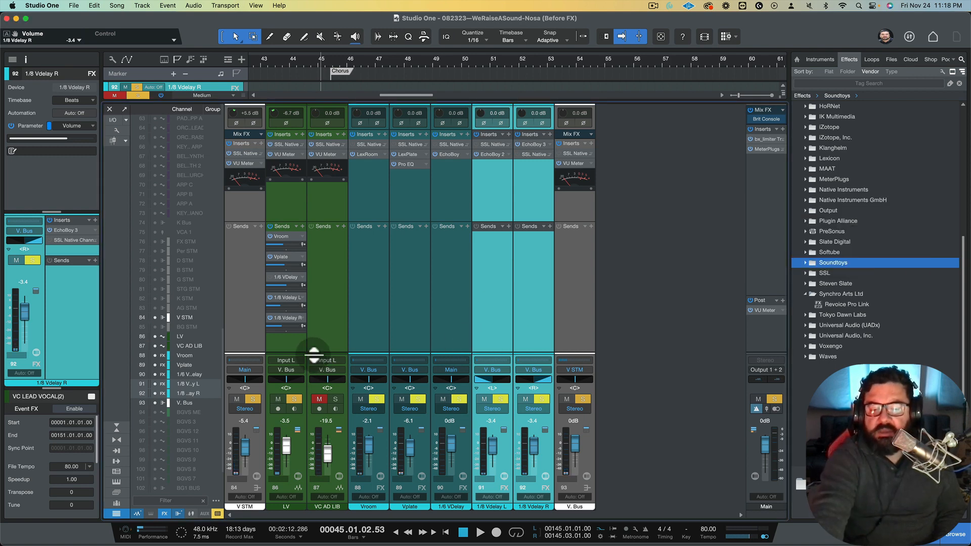
- Compare the full mix with LV unsoloed and all its sends bypassed and re-enabled, then save the song
{"action": "key", "text": "space"}
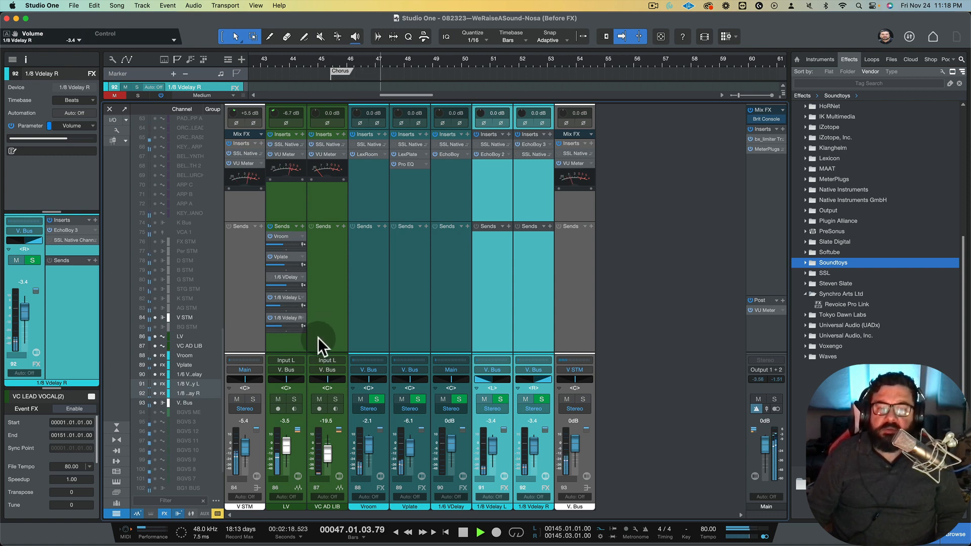
{"action": "left_click", "coordinate": [269, 226]}
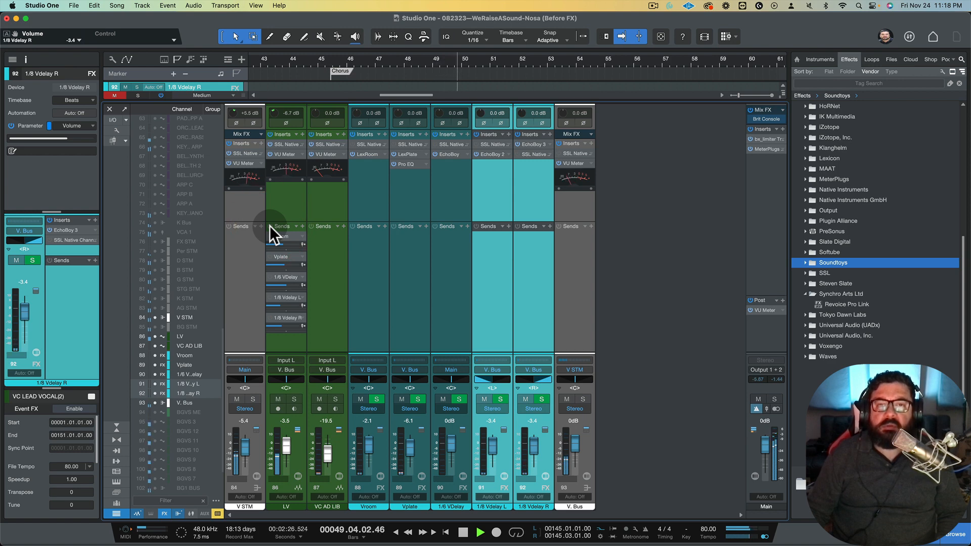
{"action": "left_click", "coordinate": [269, 226]}
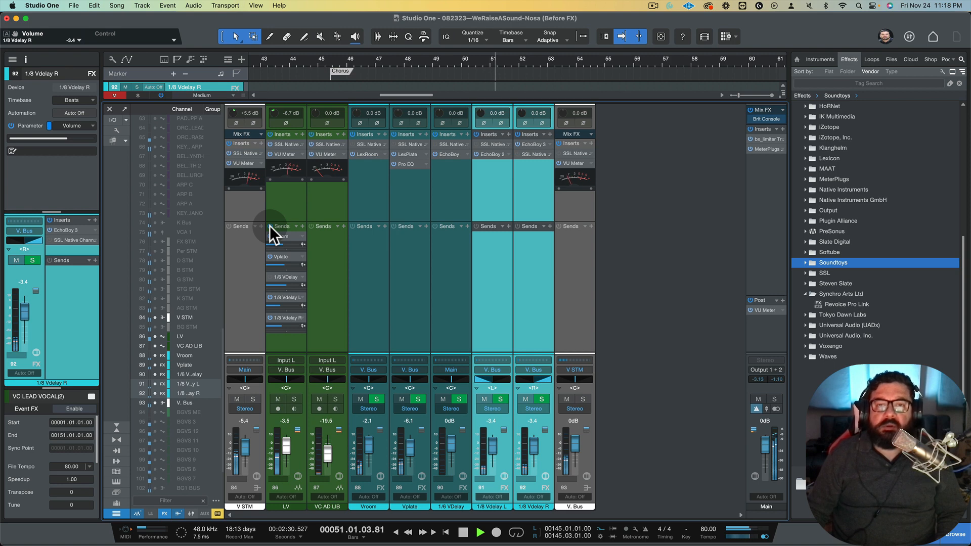
{"action": "key", "text": "space"}
{"action": "left_click", "coordinate": [271, 236]}
{"action": "key", "text": "super+s"}
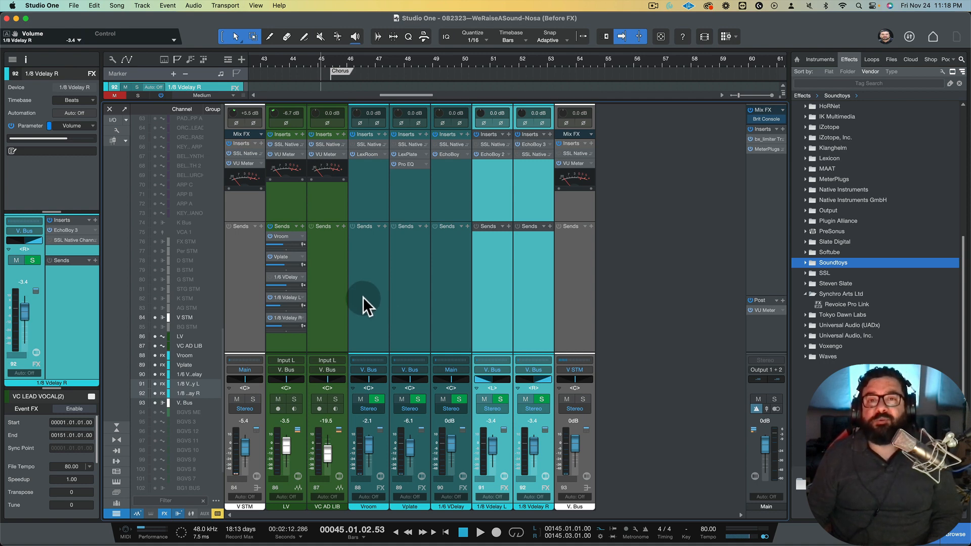
{"action": "left_click", "coordinate": [665, 6]}
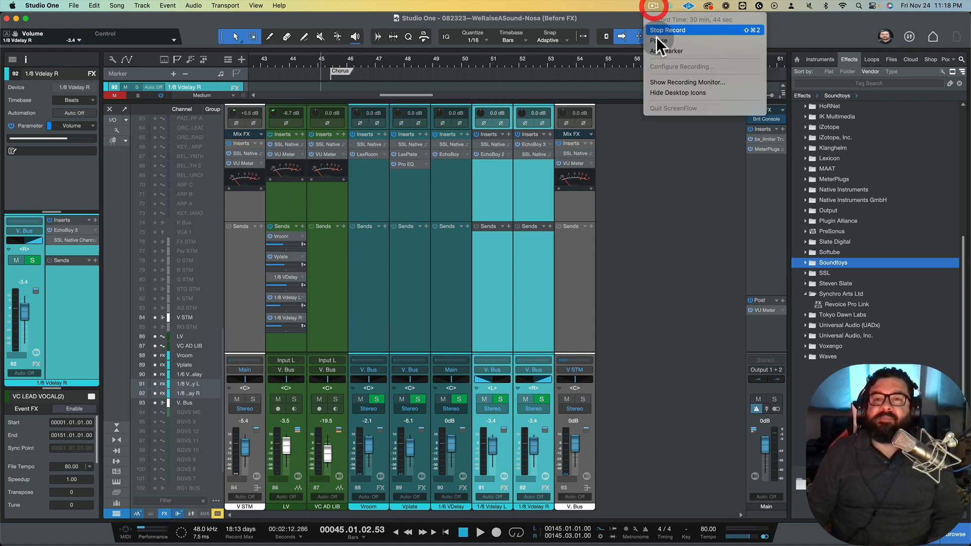